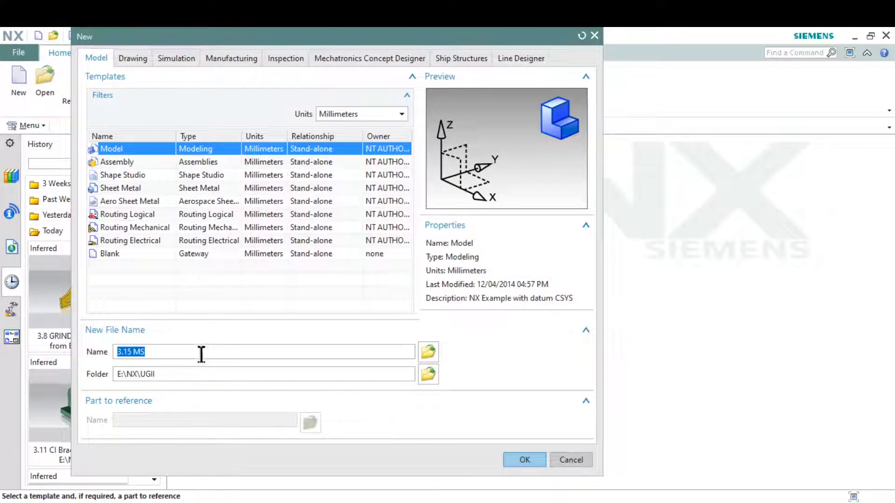
Step: Create a new millimetre model file named 3.15 CS BRACKET
click(201, 353)
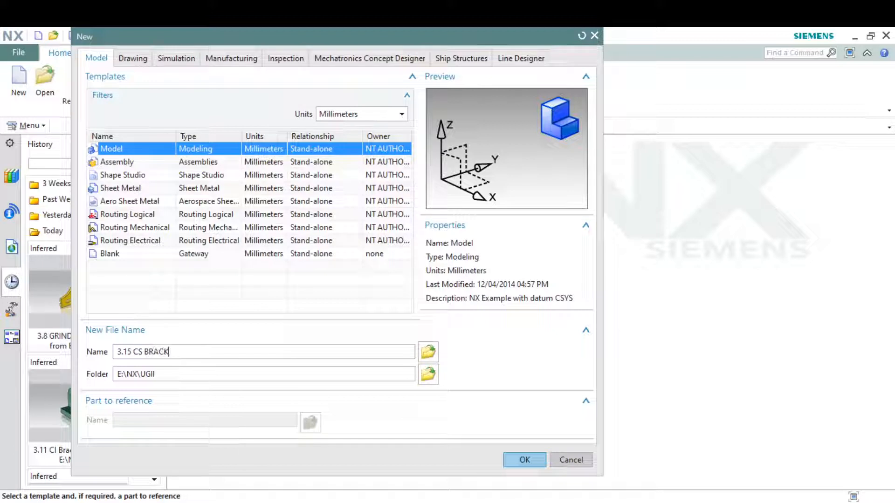
key(Return)
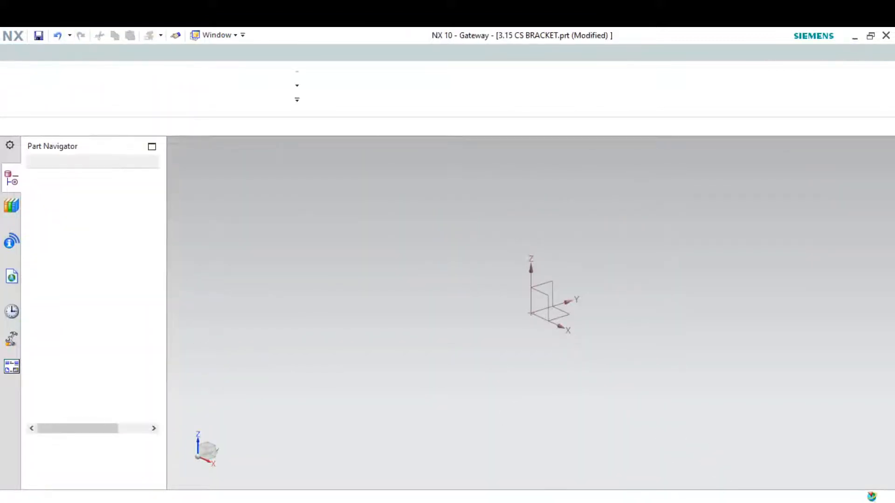
Step: Switch to Snipping Tool, capture the CS bracket drawing from the 3.15.jpg photo, and put both windows away
key(alt+Tab)
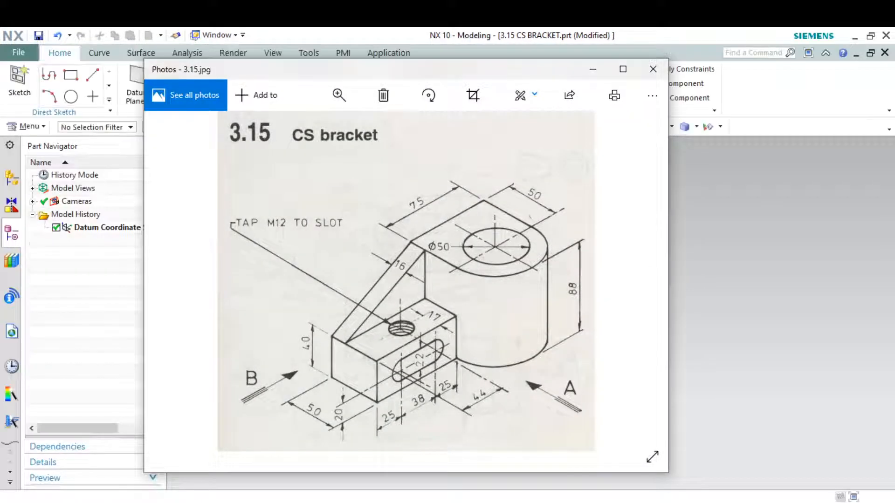
click(140, 502)
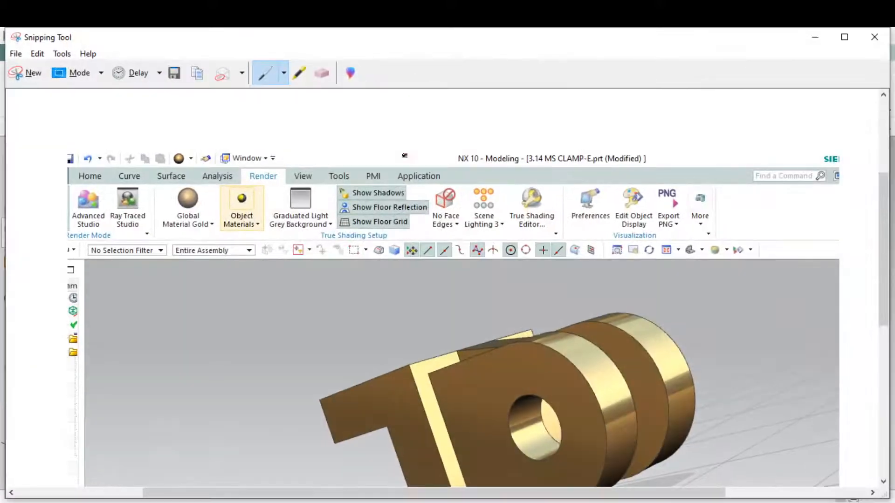
click(25, 71)
mouse_move(212, 109)
mouse_down()
mouse_move(259, 185)
mouse_move(606, 457)
mouse_up()
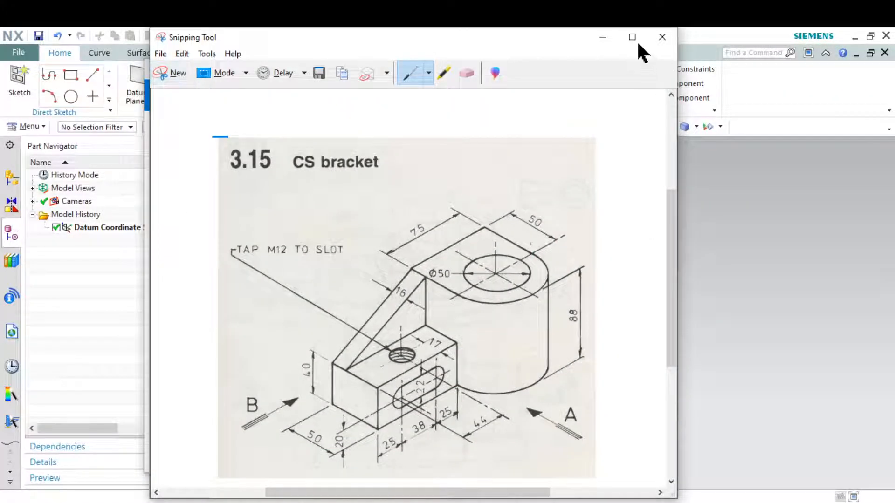
click(603, 37)
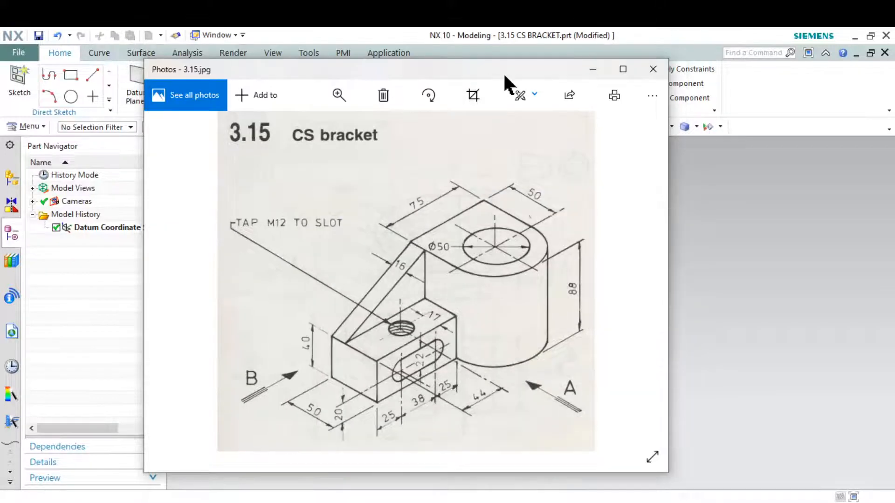
click(647, 68)
Step: Trace the bracket's stepped L-shaped side profile in red on the captured drawing in Snipping Tool and minimize it
key(alt+Tab)
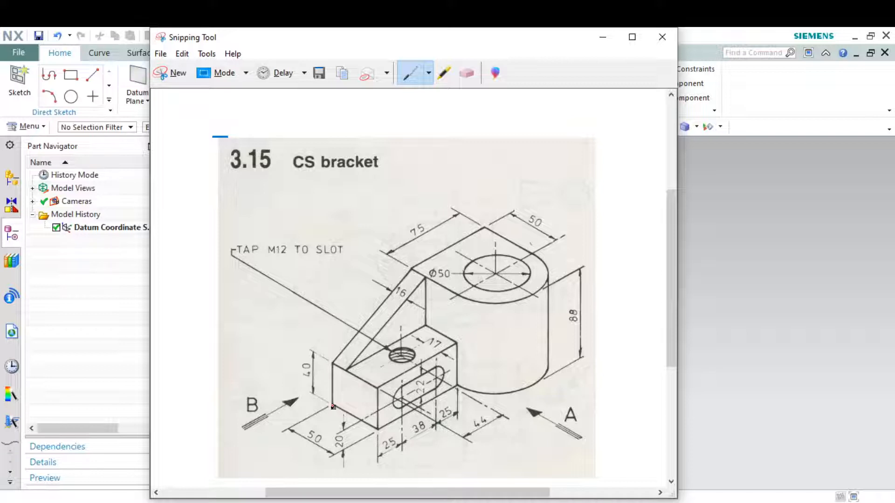
mouse_move(334, 407)
mouse_down()
mouse_move(550, 342)
mouse_move(531, 223)
mouse_move(409, 266)
mouse_move(423, 317)
mouse_up()
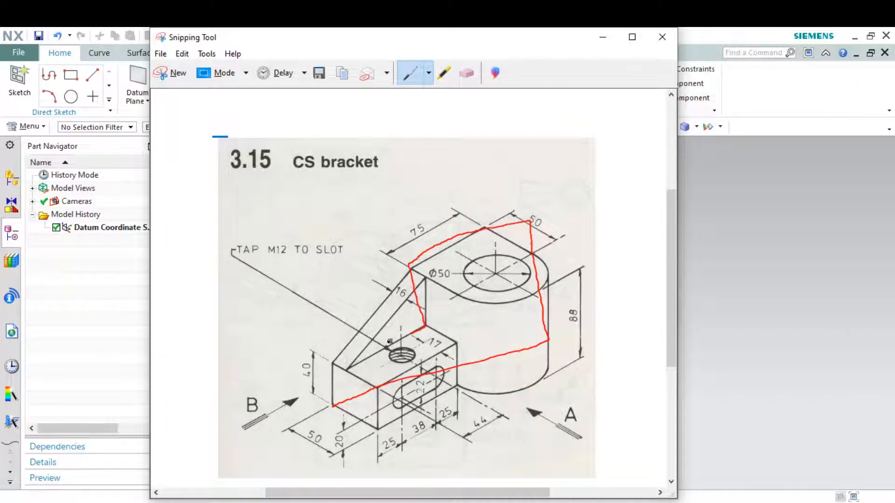
drag(389, 342, 332, 354)
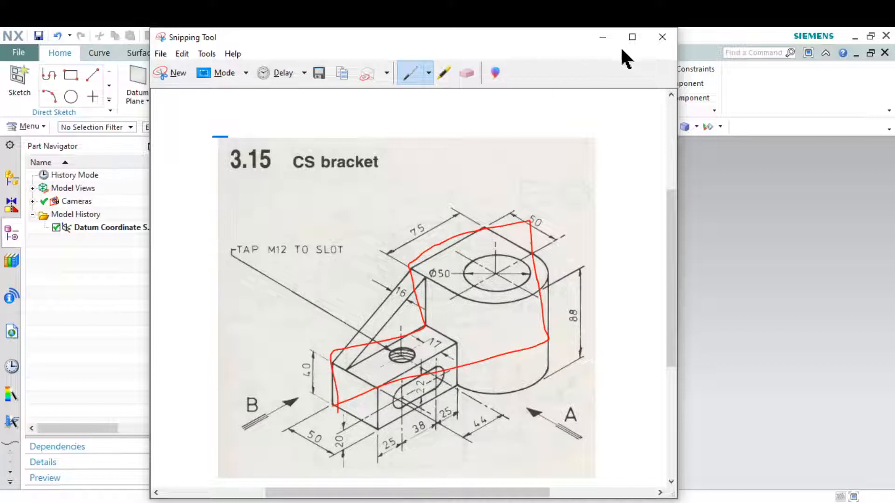
click(604, 37)
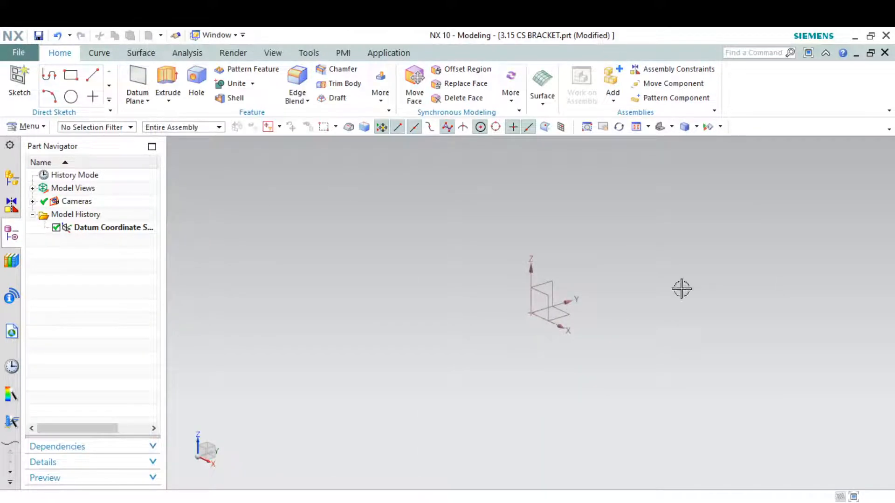
Step: Create a sketch on the YZ plane of the datum coordinate system
click(722, 501)
click(721, 501)
click(23, 80)
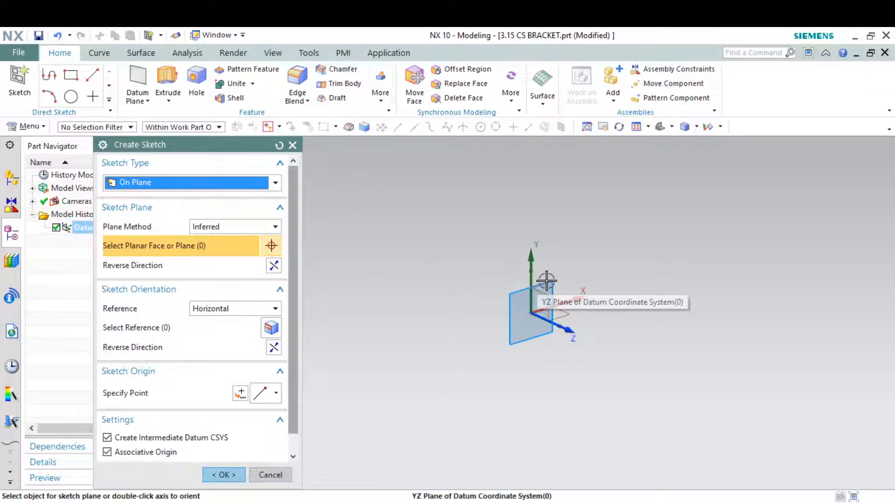
click(545, 281)
click(222, 474)
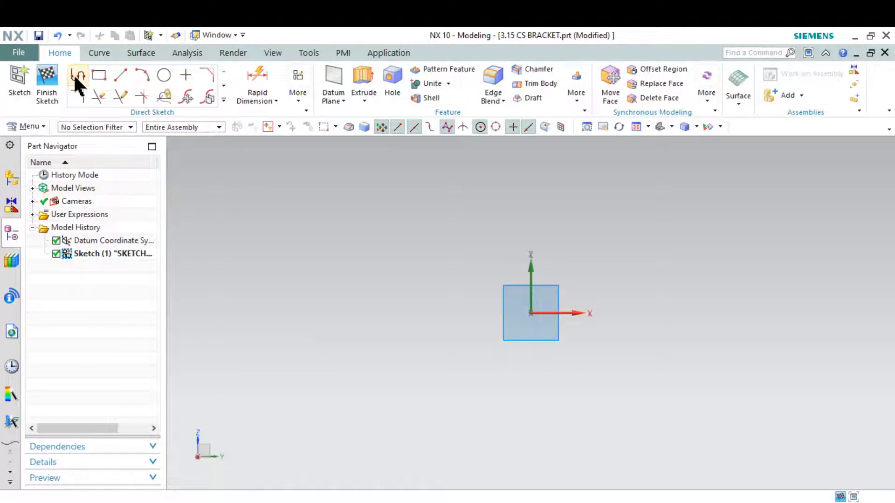
Step: Draw a closed six-line stepped profile from the origin, about 78 mm high, with a top about 64 mm wide and a step about 78 mm long
click(76, 75)
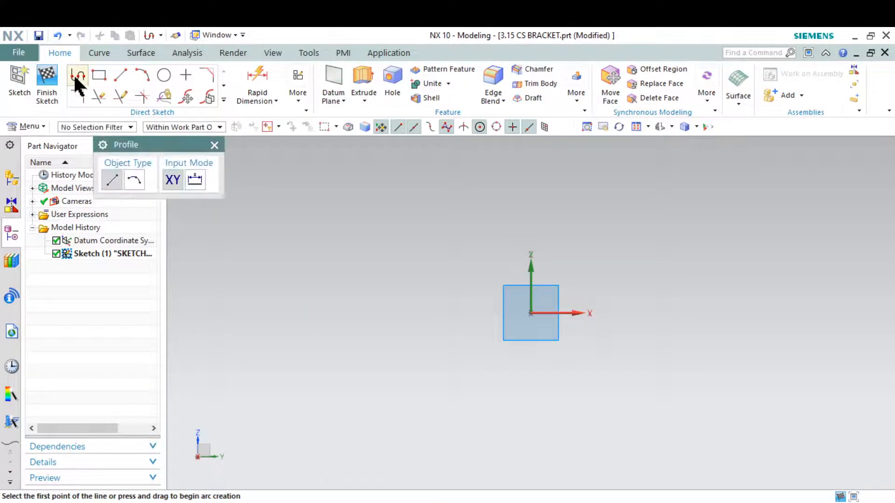
click(530, 313)
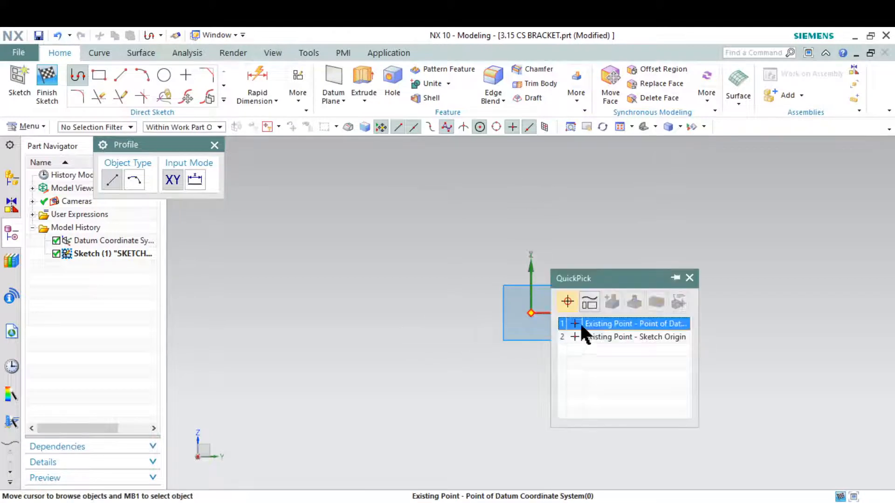
click(559, 322)
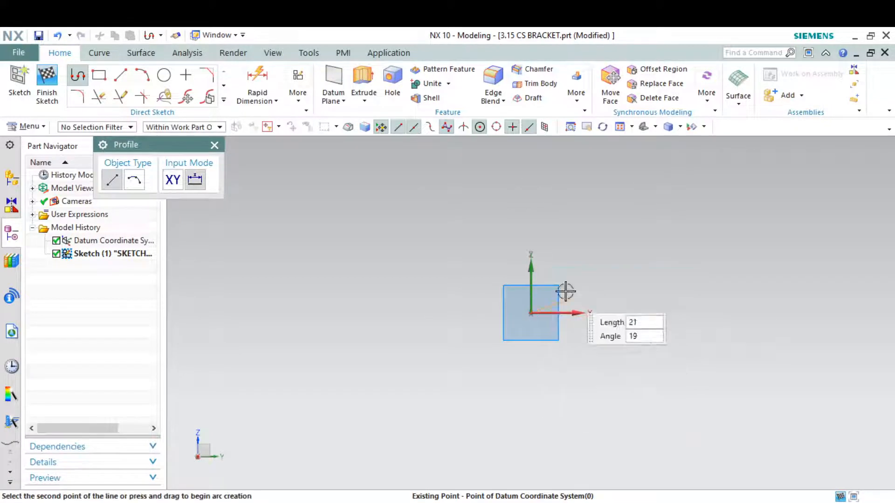
click(527, 156)
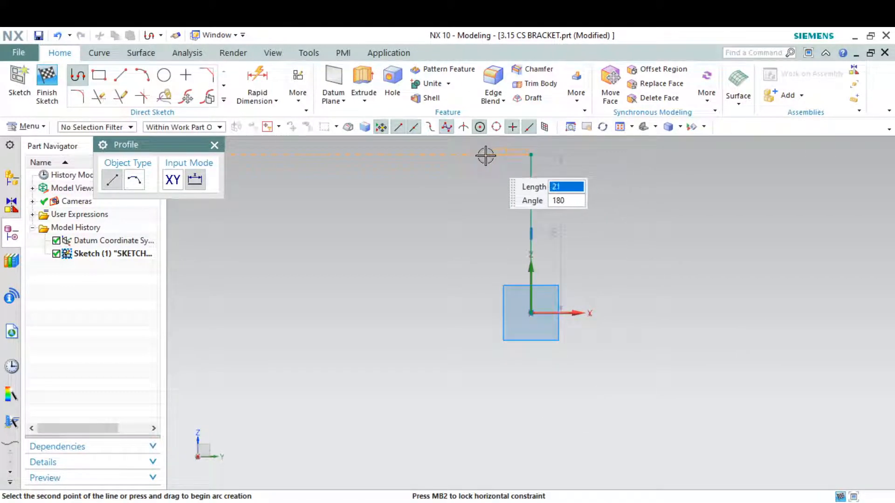
click(402, 155)
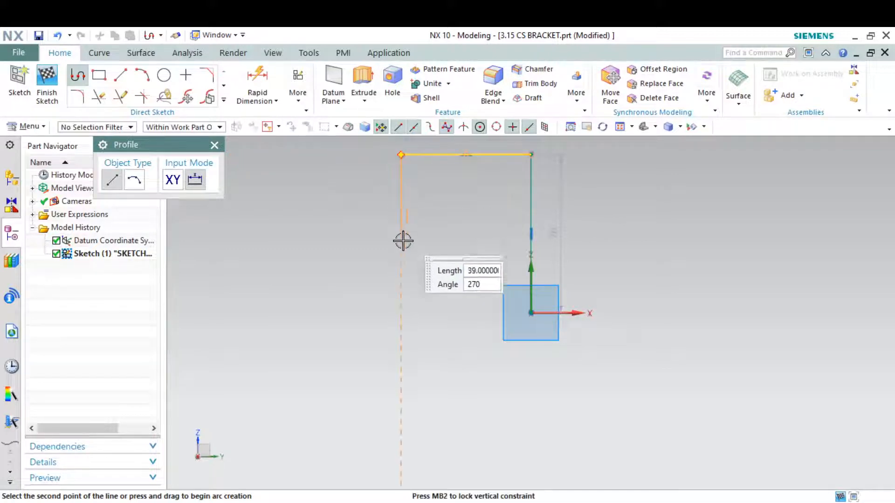
click(401, 258)
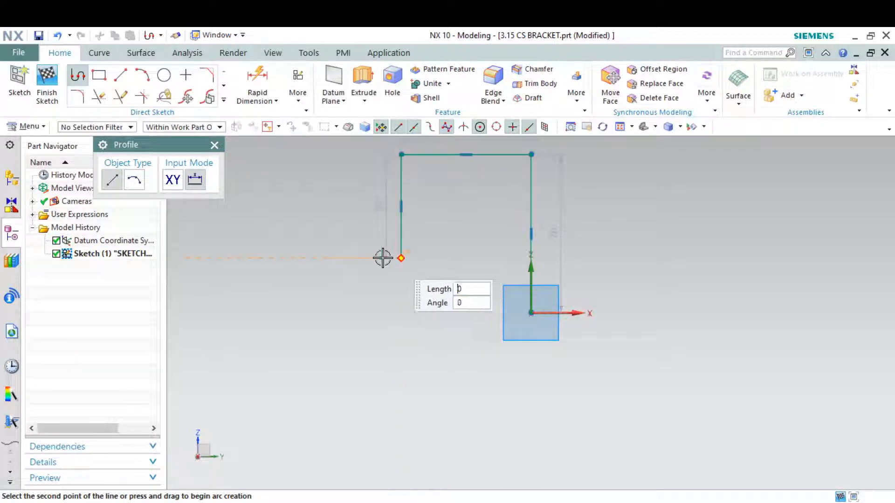
click(243, 258)
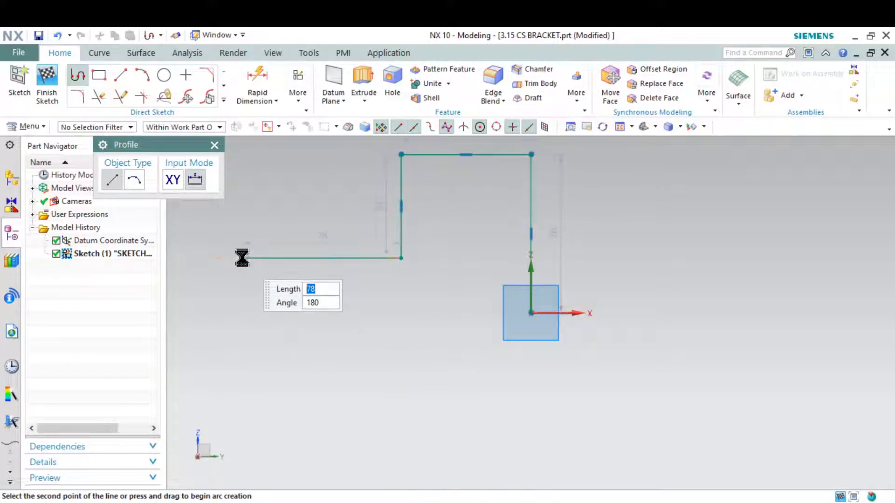
click(239, 332)
click(530, 313)
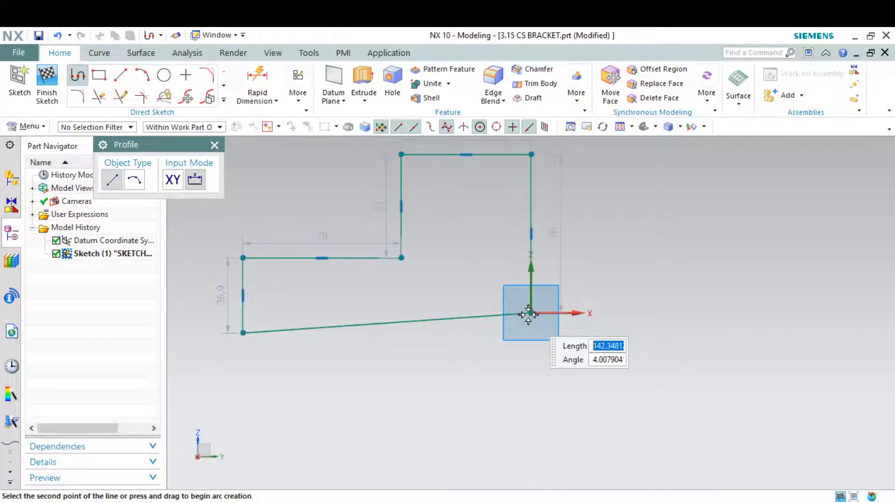
click(421, 320)
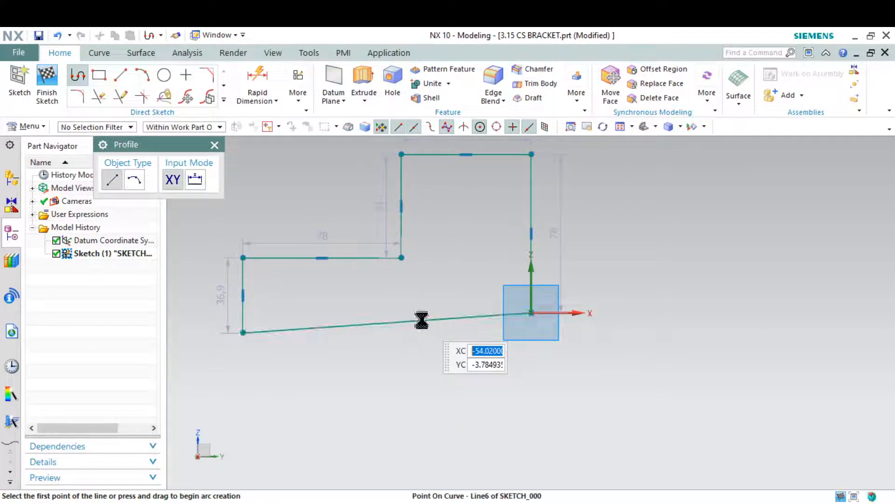
key(Escape)
key(Escape)
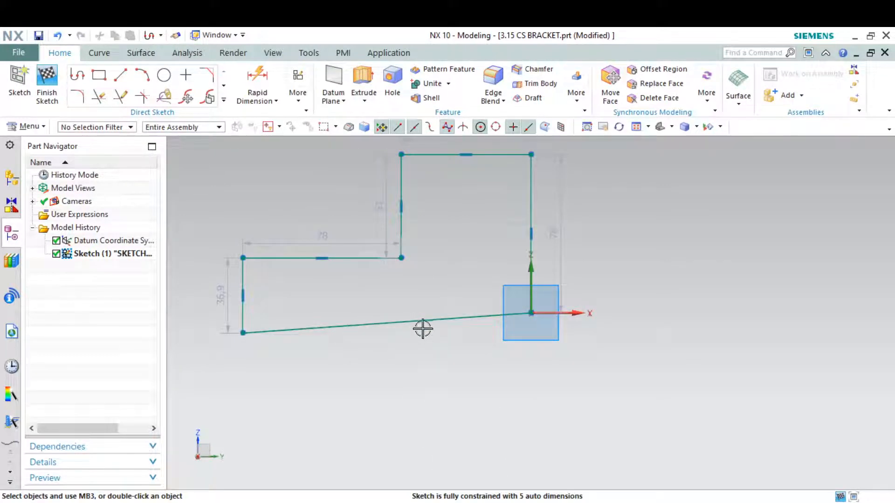
Step: Constrain the profile's sloping bottom line to horizontal and consult the bracket drawing
click(428, 320)
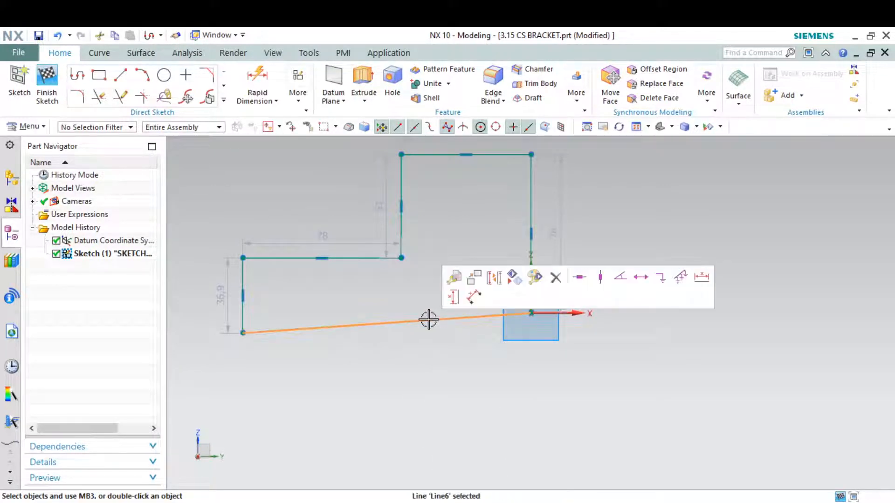
click(579, 278)
key(alt+Tab)
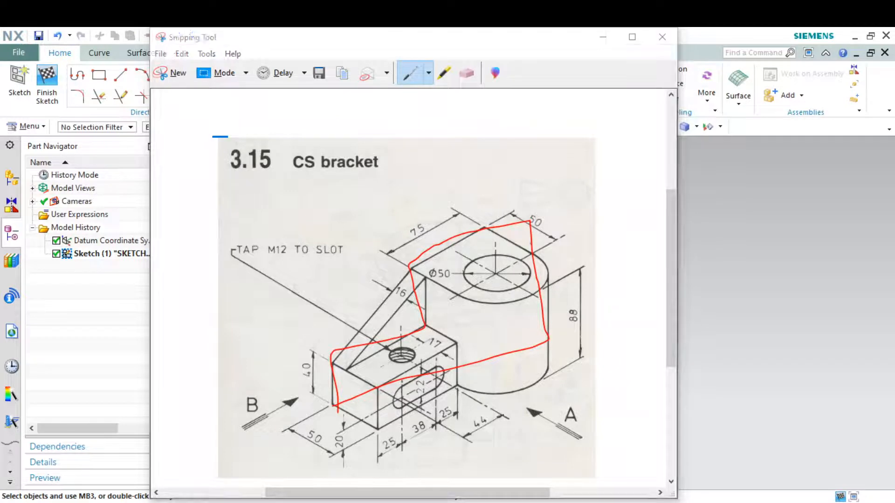
key(alt+Tab)
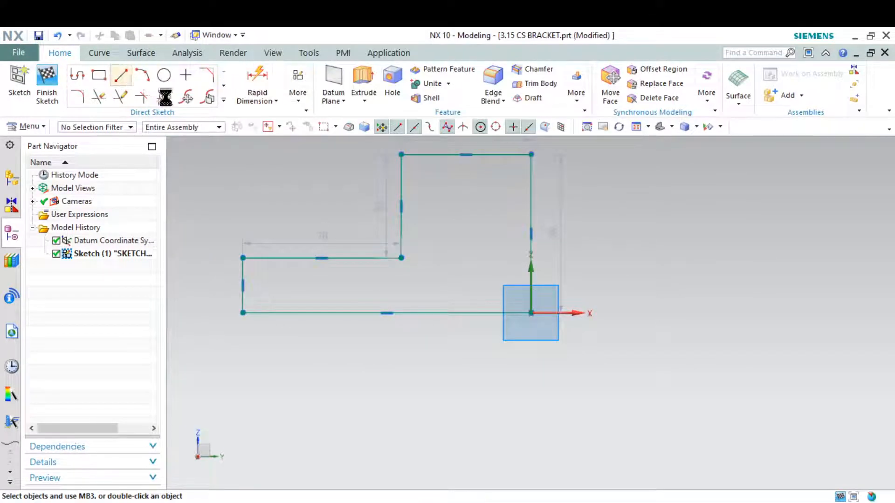
Step: Draw a vertical line from the step's inner corner down to the profile's bottom line
click(120, 75)
click(401, 257)
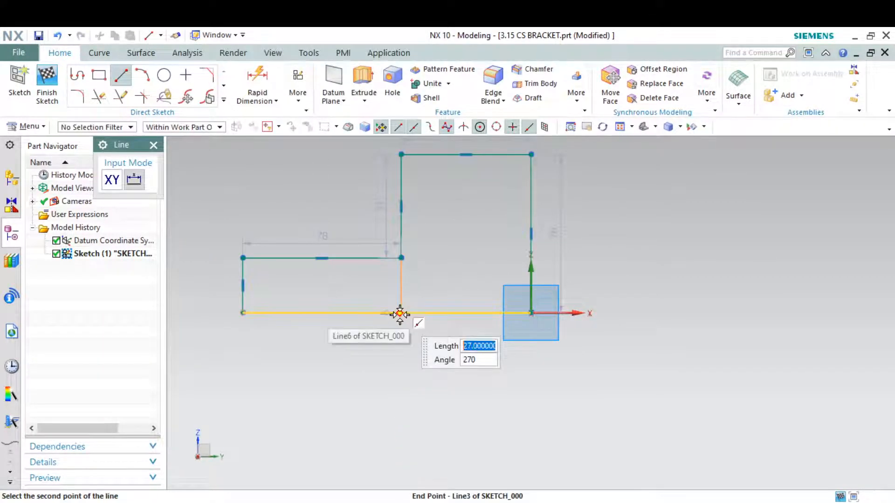
click(400, 312)
key(Escape)
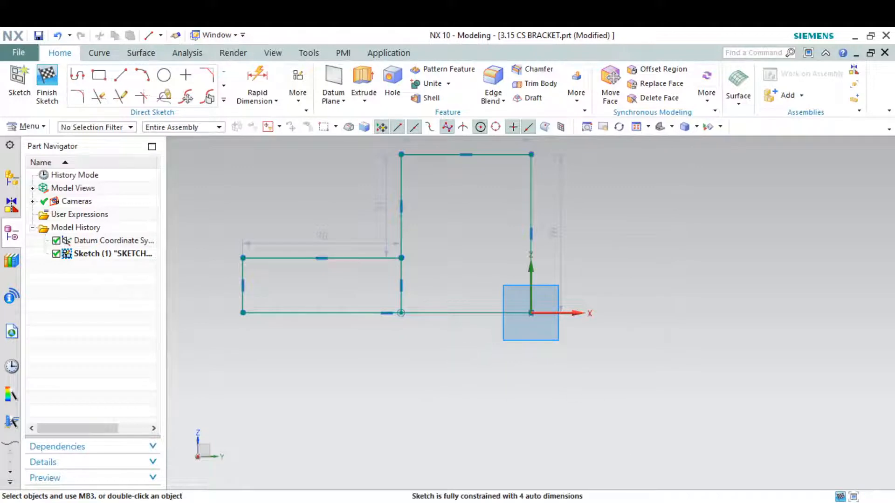
Step: Circle the 75 mm dimension on the captured bracket drawing in Snipping Tool and minimize it
key(alt+Tab)
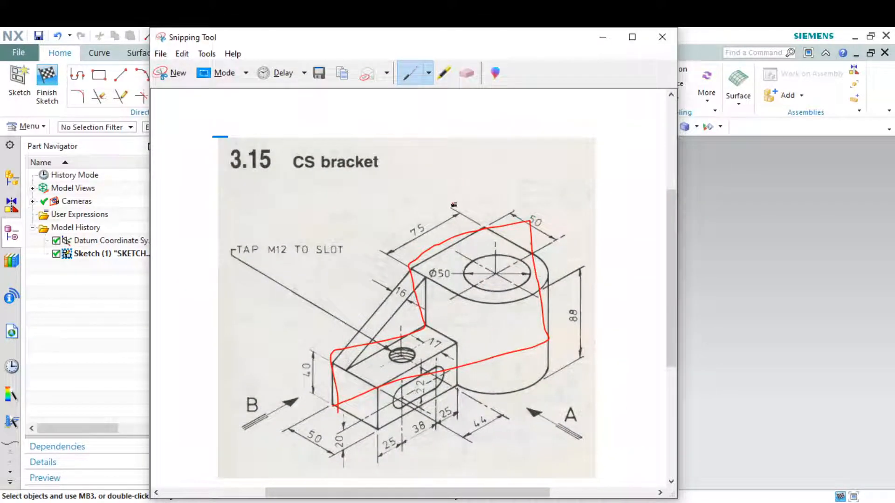
mouse_move(421, 215)
mouse_down()
mouse_move(434, 235)
mouse_move(389, 218)
mouse_up()
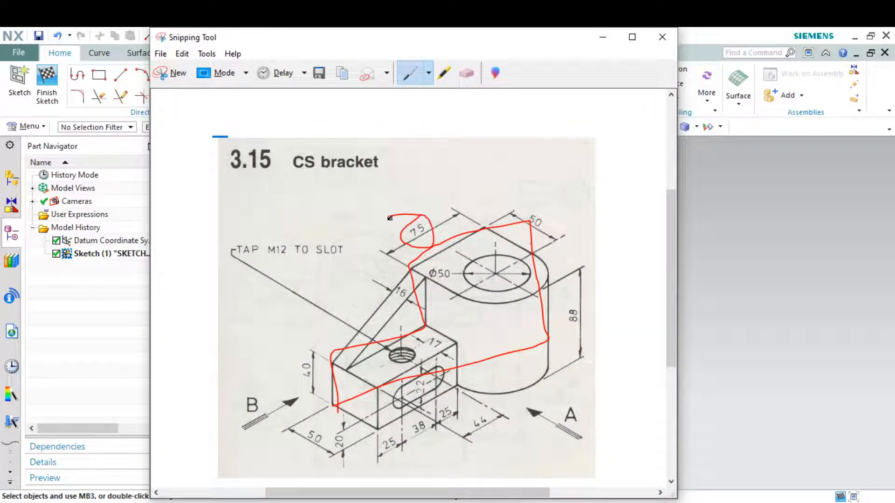
click(601, 39)
click(257, 81)
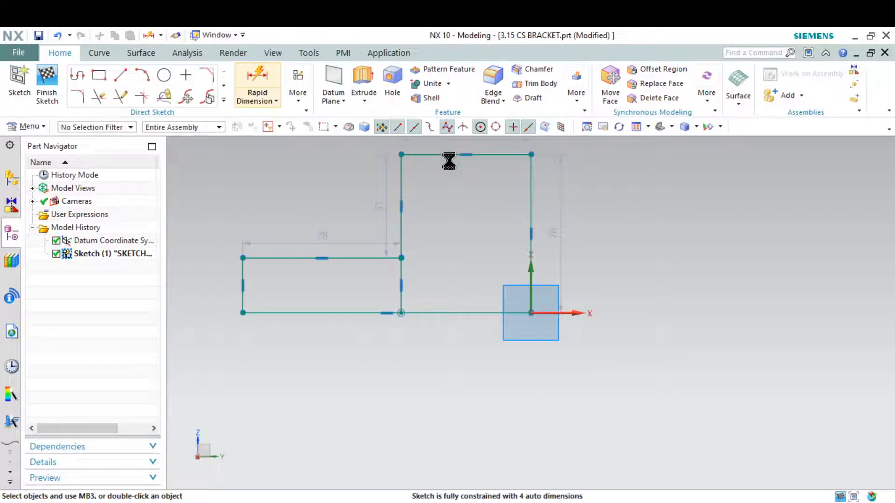
scroll(478, 241, down, 2)
scroll(478, 183, up, 2)
key(Escape)
Step: Set the width of the tall block's top edge to 75 mm
scroll(480, 158, up, 1)
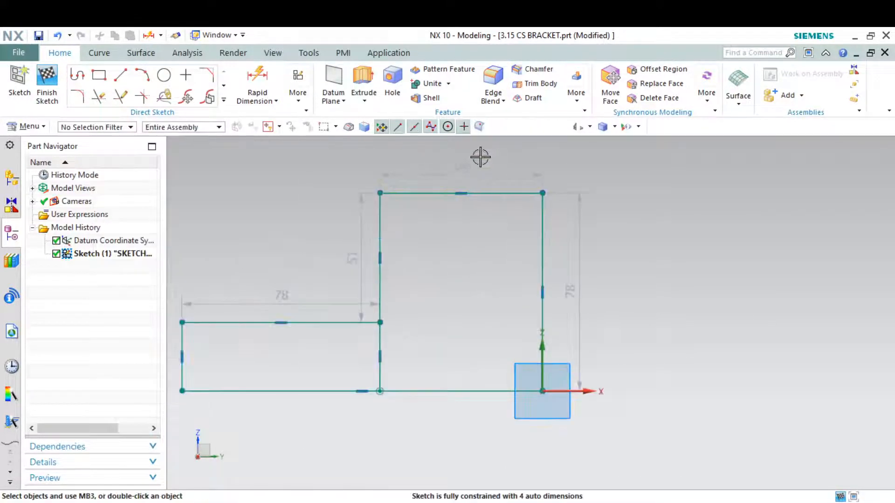
scroll(479, 157, up, 2)
double_click(452, 168)
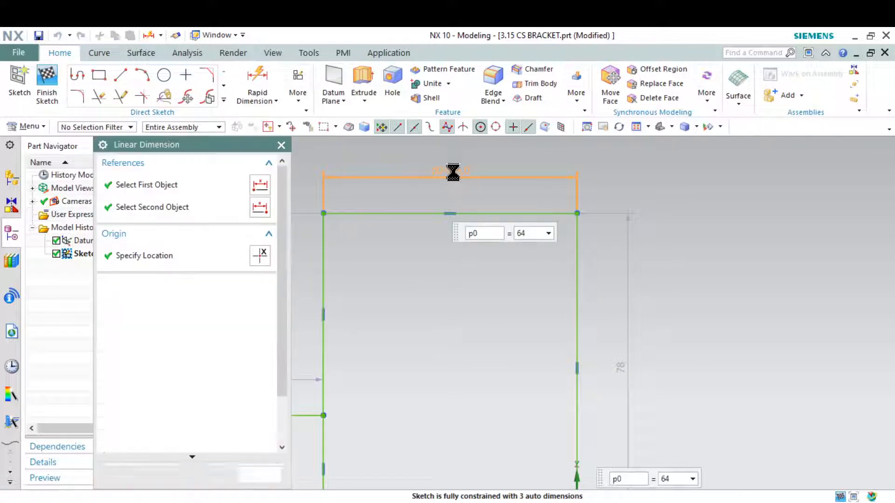
text(71)
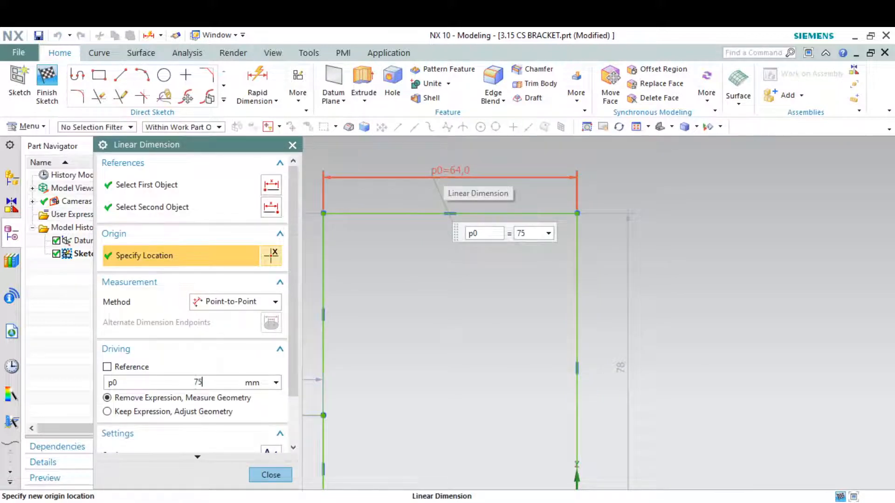
key(Return)
scroll(604, 227, down, 2)
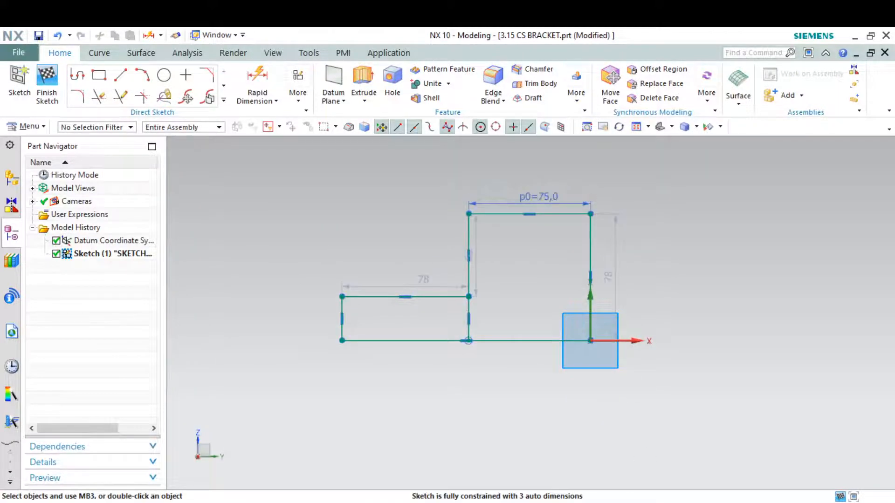
Step: Check the block height on the reference drawing and set the tall block's outer vertical edge to 88 mm
key(alt+Tab)
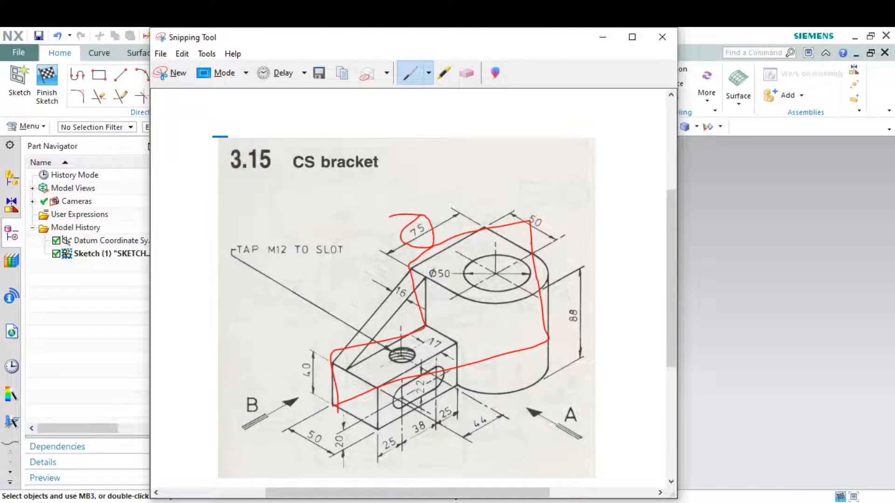
key(alt+Tab)
click(617, 273)
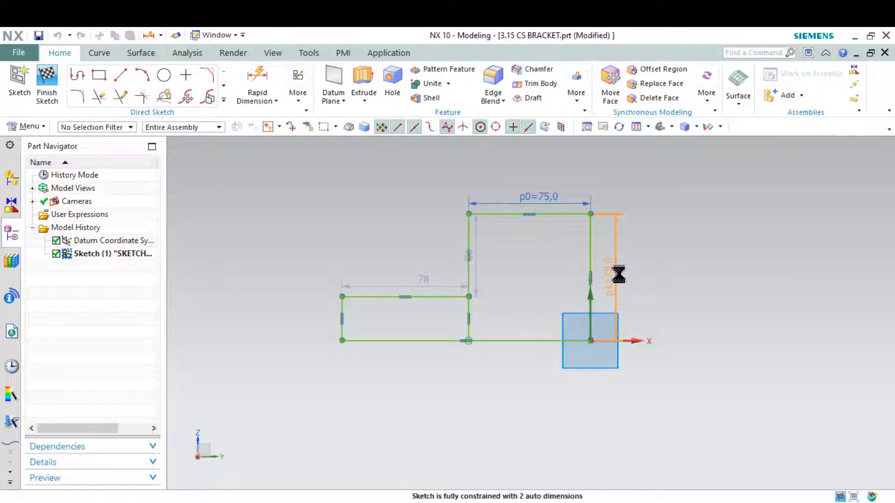
text(88)
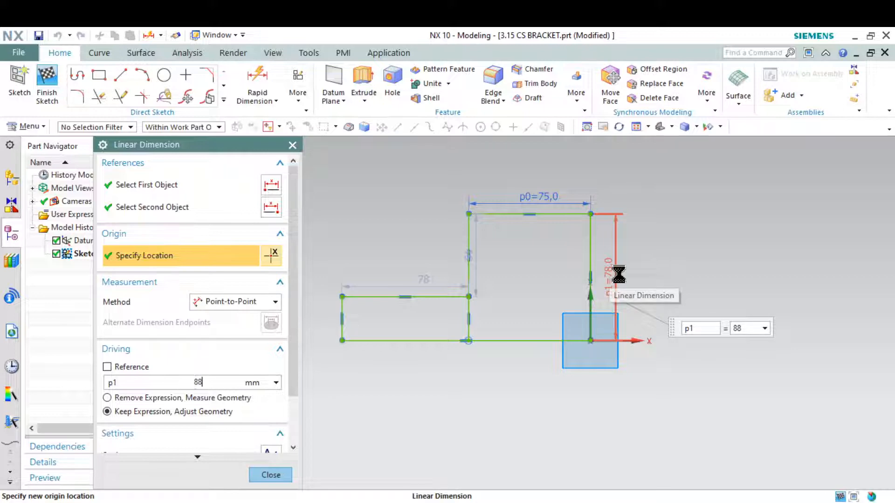
key(Return)
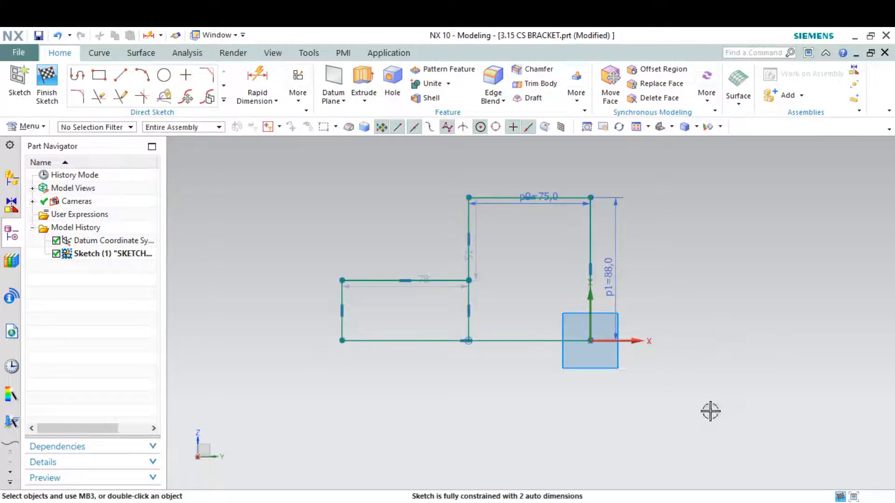
Step: Circle the 25, 38 and 25 mm dimension chain on the captured drawing in Snipping Tool and minimize it
key(alt+Tab)
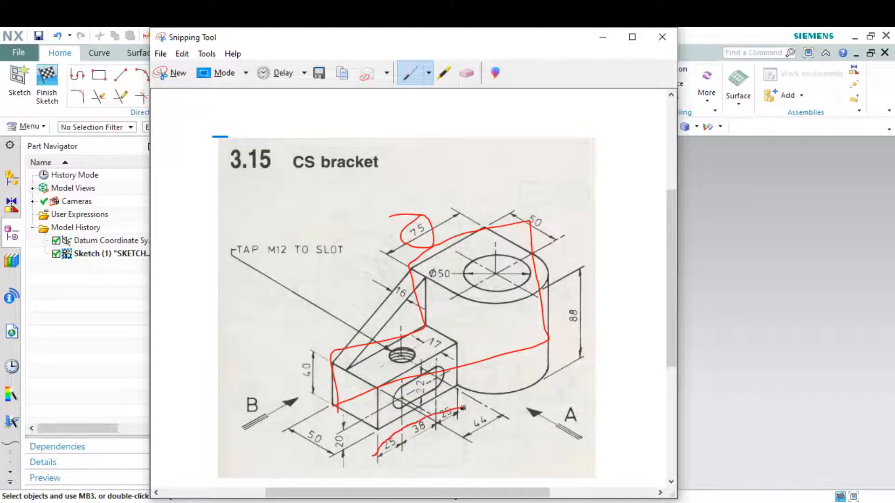
drag(463, 408, 394, 468)
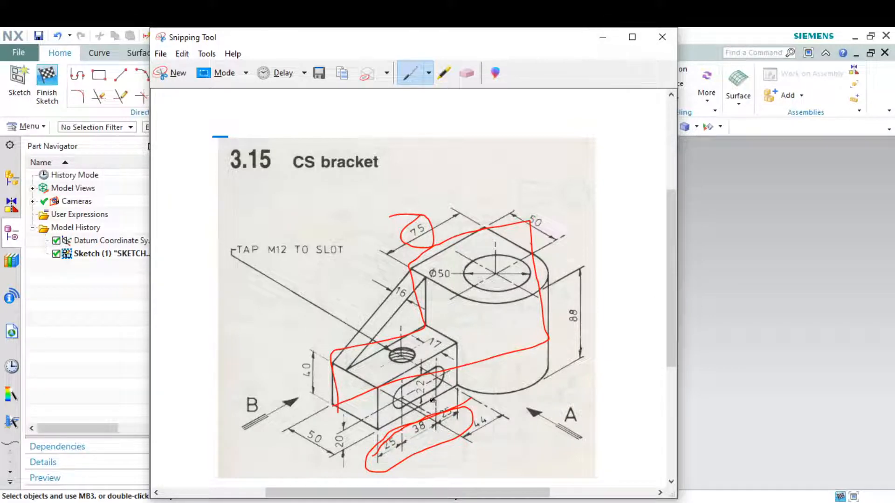
click(595, 40)
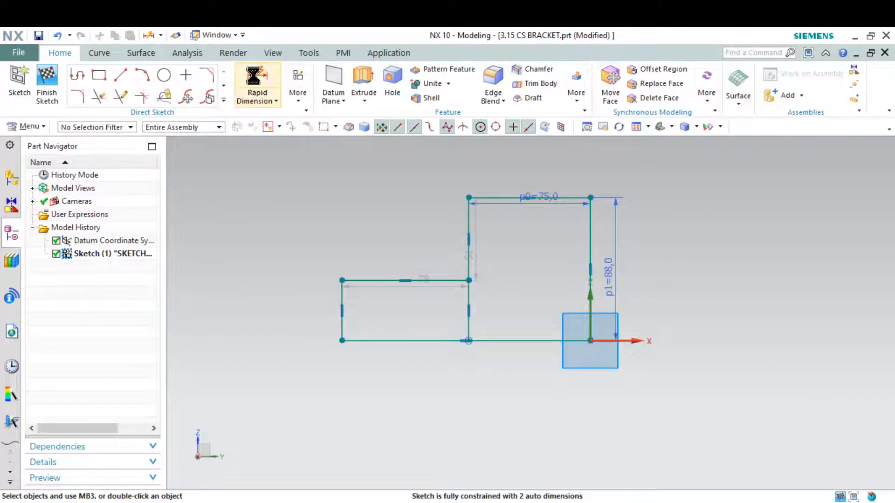
Step: Add a horizontal dimension between the low block's two vertical edges, placed below the profile, and consult the bracket drawing
click(253, 75)
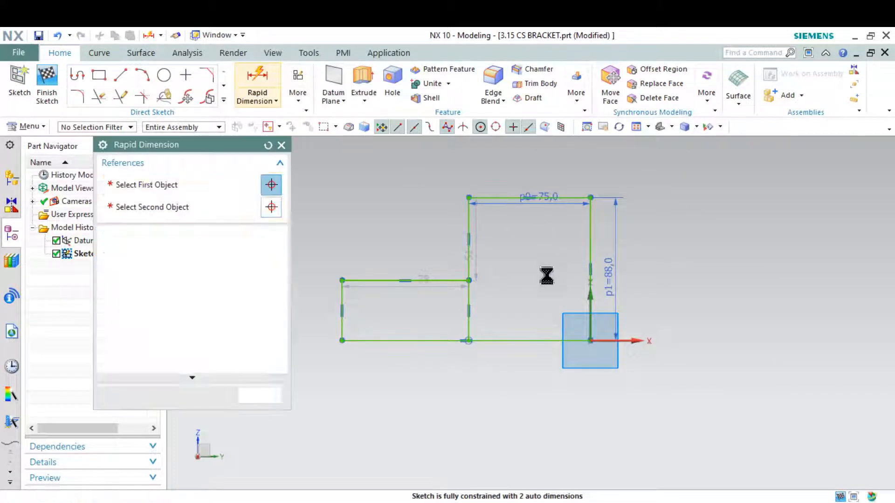
click(343, 326)
click(468, 325)
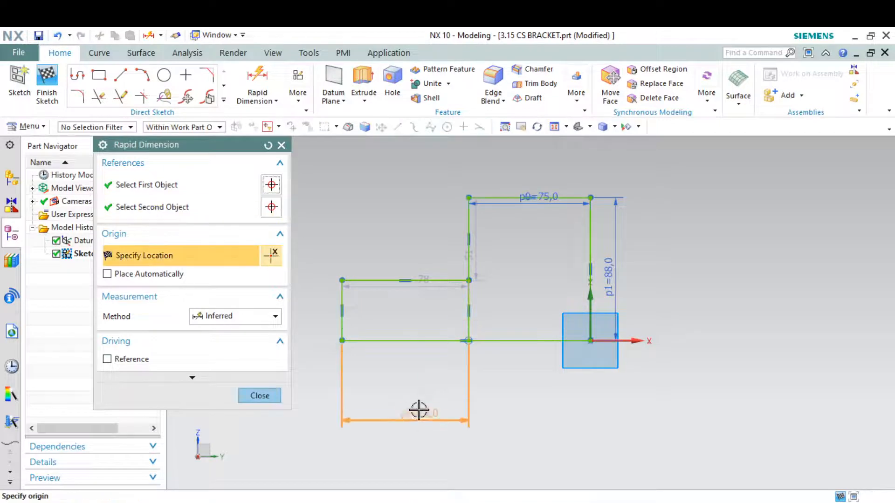
click(423, 399)
key(alt+Tab)
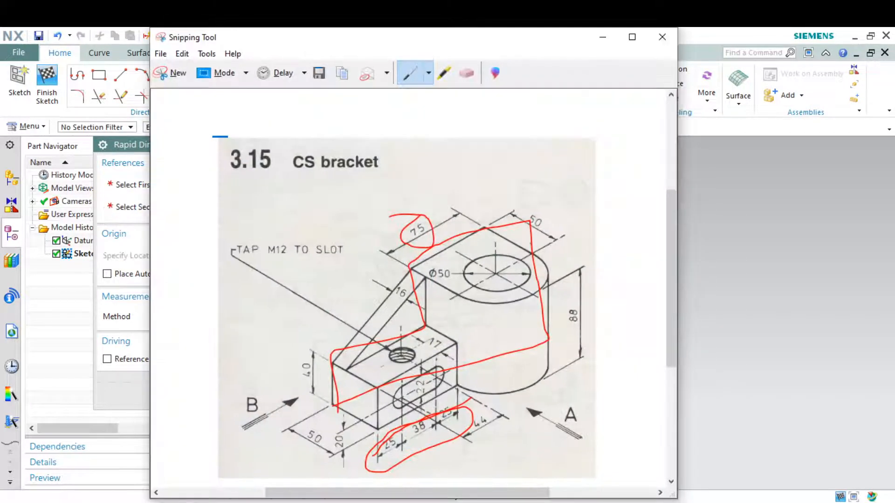
key(alt+Tab)
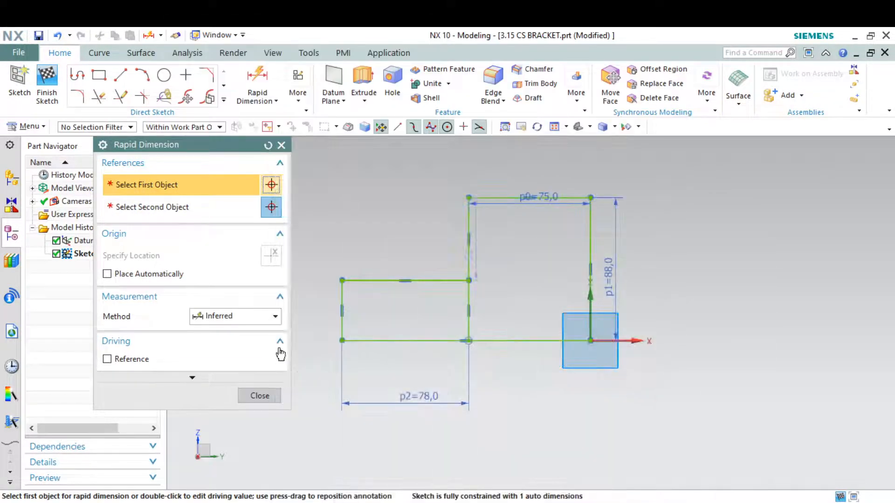
Step: Set the low block's width to 88 mm by entering the sum 25+25+38, and close the dimensioning
click(425, 400)
double_click(425, 400)
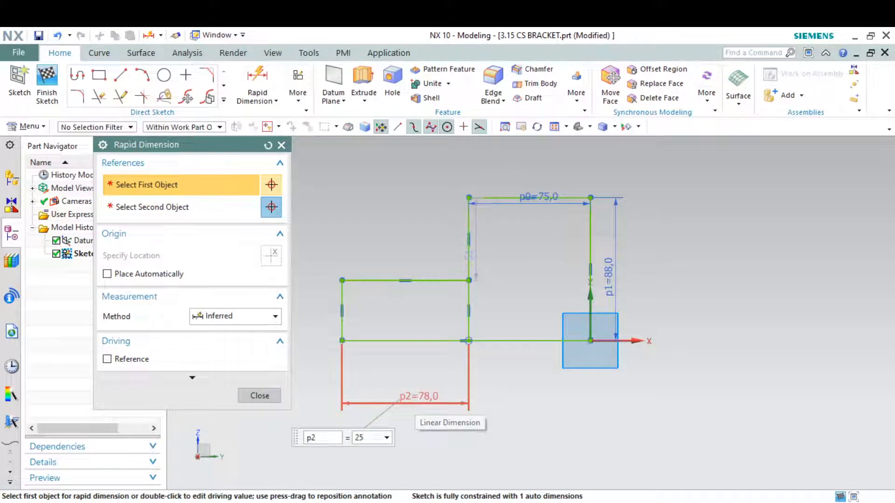
text(25+25+)
key(Return)
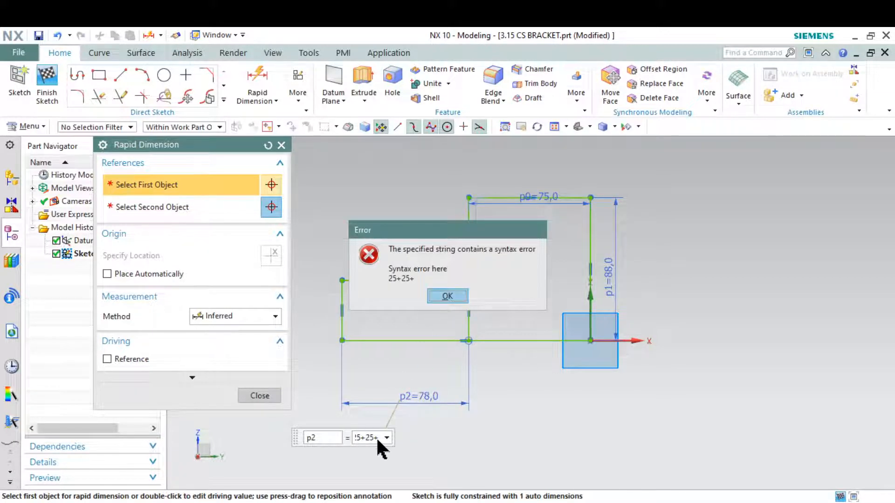
click(447, 296)
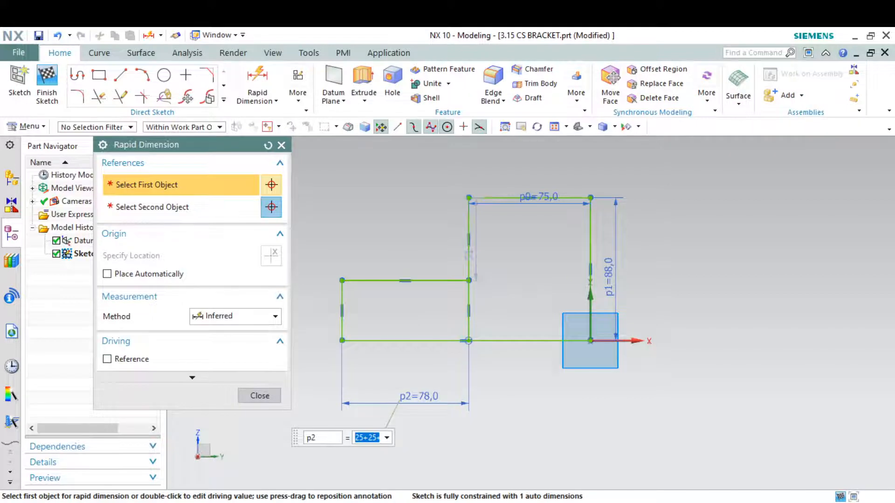
key(alt+Tab)
key(alt+Tab)
text(25)
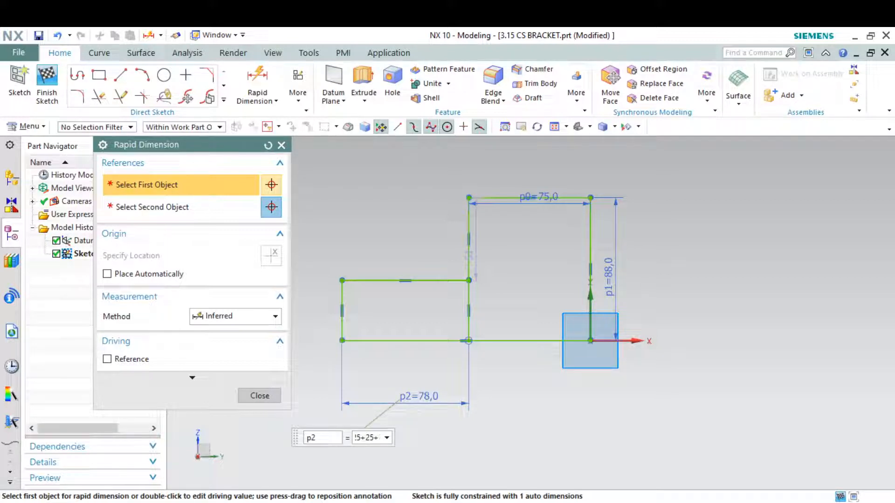
text(+38)
key(Return)
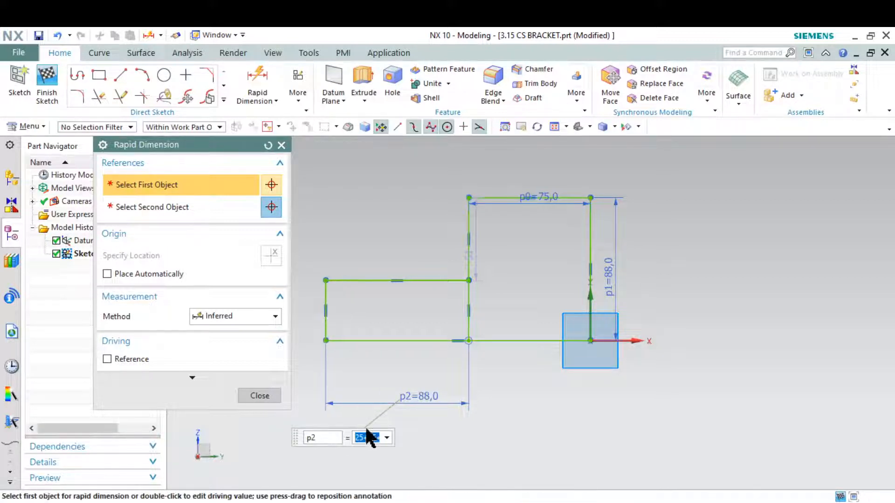
click(259, 396)
Step: Finish the sketch, reopen it for editing and move the automatic vertical dimension at the step away from its line
key(alt+Tab)
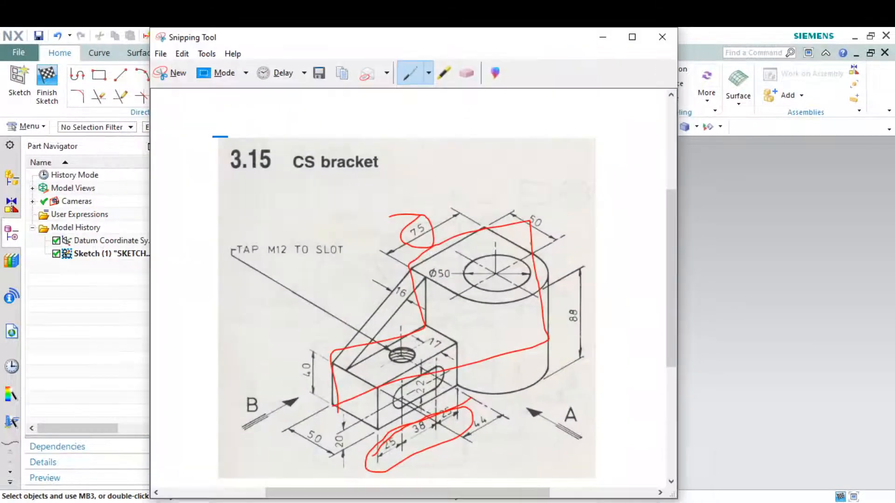
key(alt+Tab)
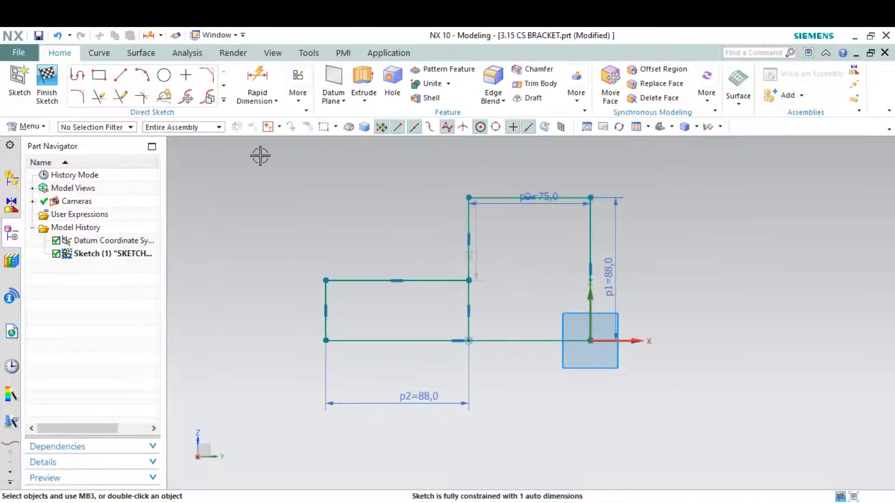
click(46, 86)
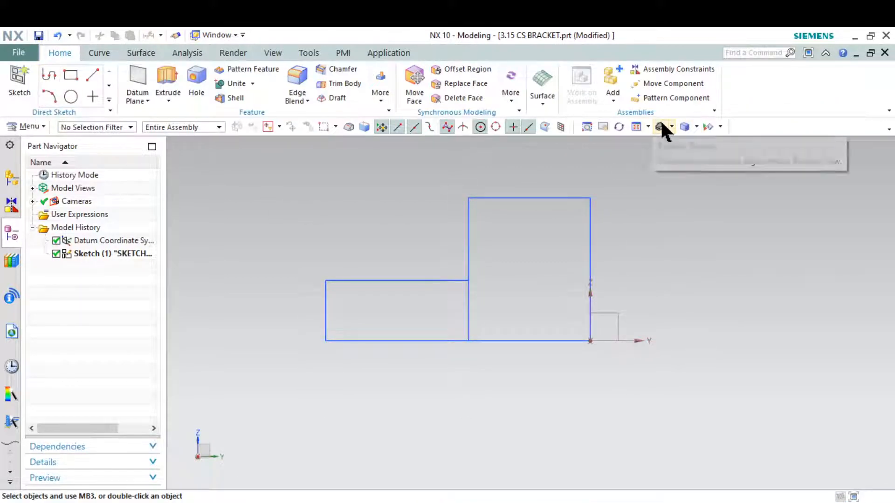
double_click(469, 219)
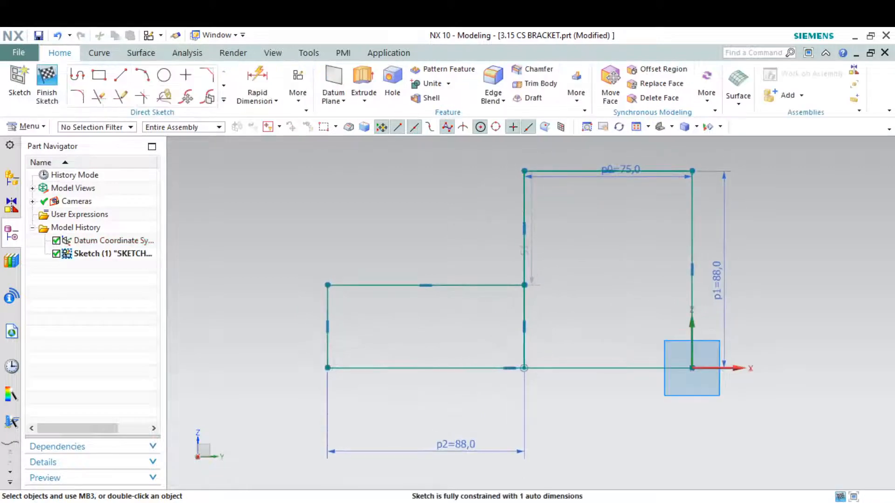
drag(533, 259, 485, 255)
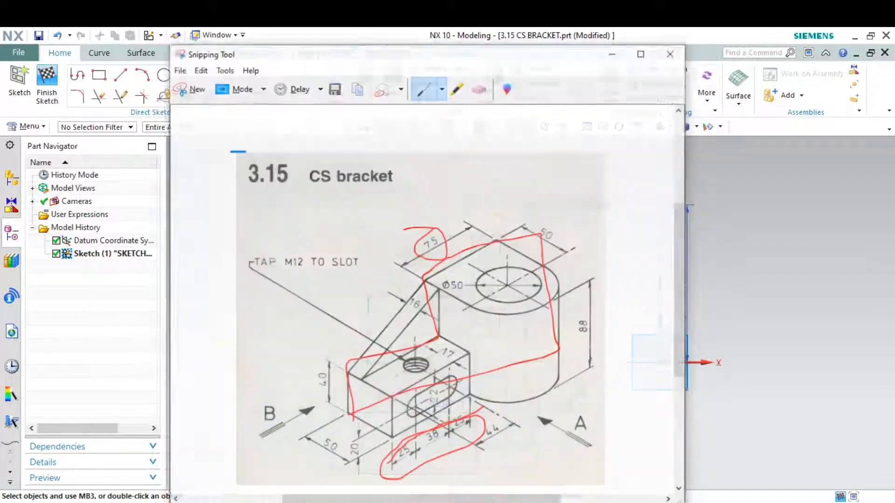
Step: Circle the 40 mm dimension on the captured drawing in Snipping Tool and minimize it
key(alt+Tab)
mouse_move(311, 336)
mouse_down()
mouse_move(292, 348)
mouse_move(311, 402)
mouse_move(287, 332)
mouse_up()
click(592, 36)
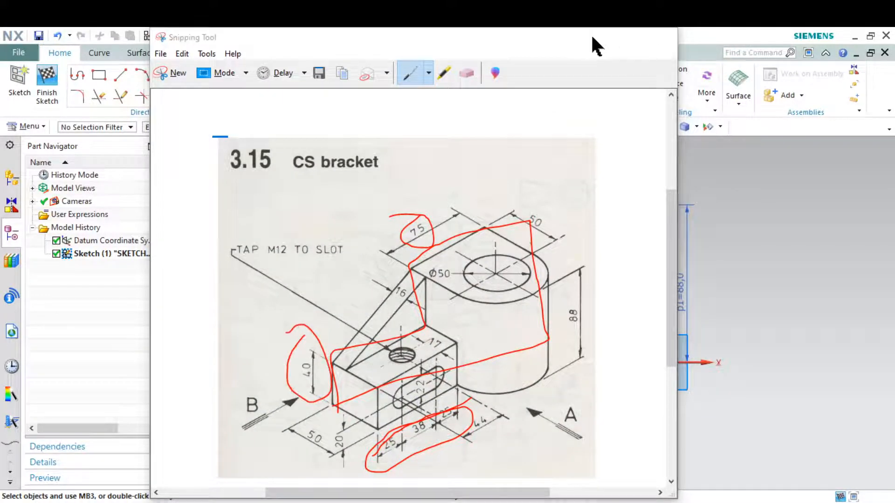
Step: Dimension the low block's outer vertical edge with a height of 40 mm
click(268, 80)
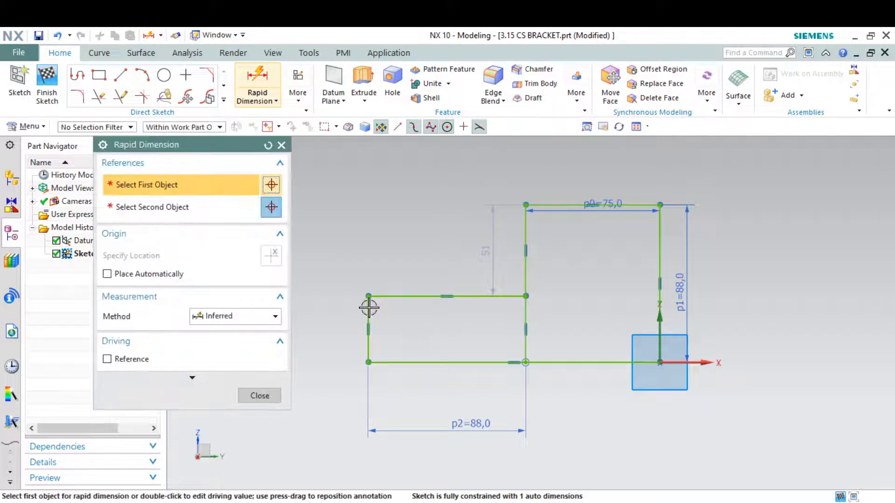
click(368, 306)
click(327, 317)
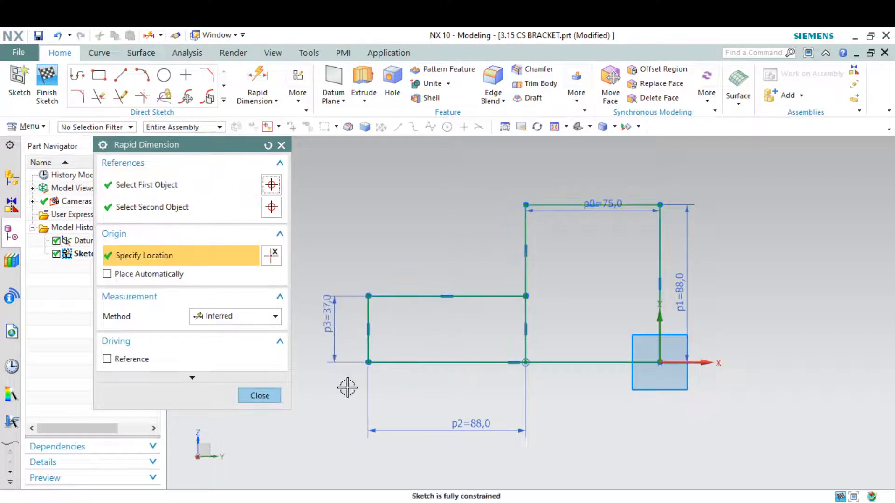
text(40)
key(Return)
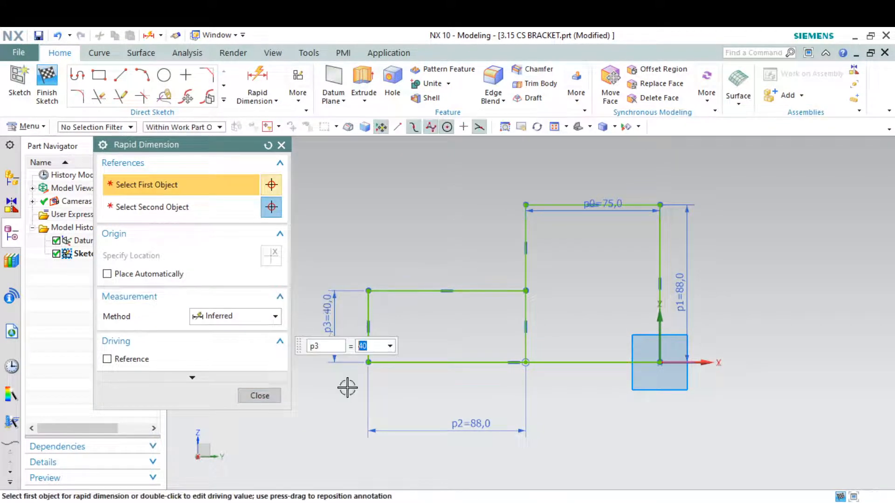
key(Escape)
Step: Finish the profile sketch and start the Extrude command with the profile in a 3D view
click(47, 86)
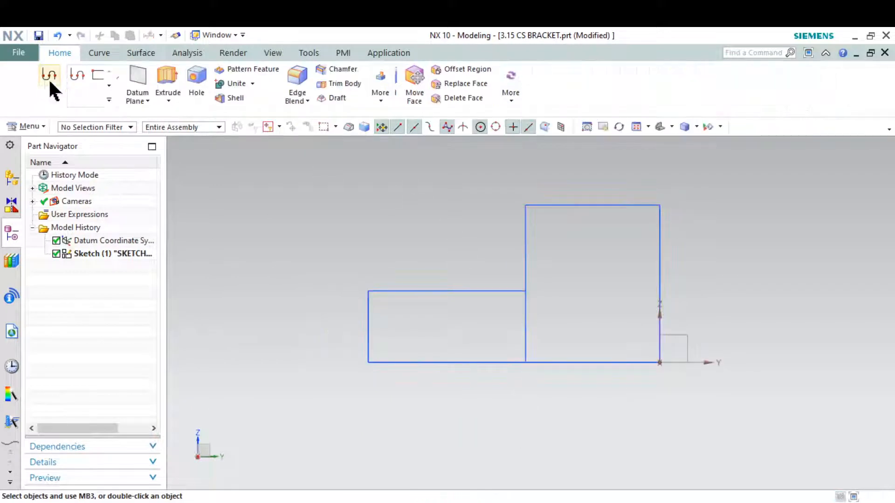
click(661, 124)
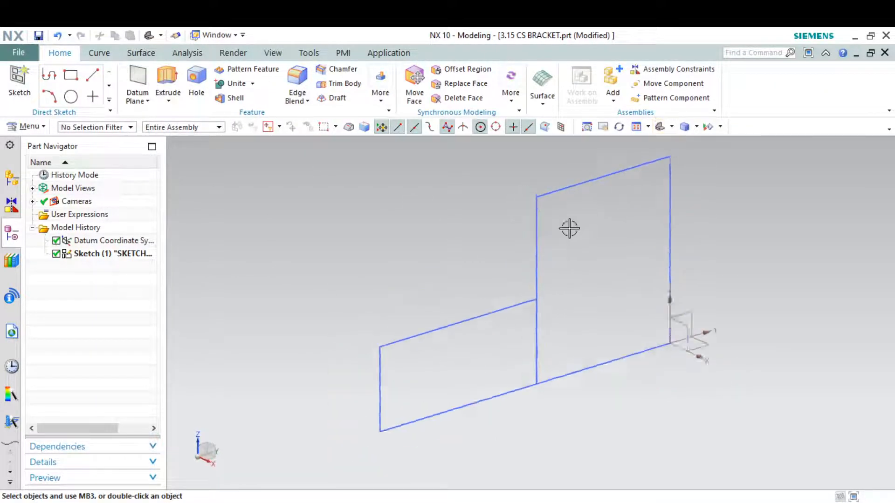
click(172, 77)
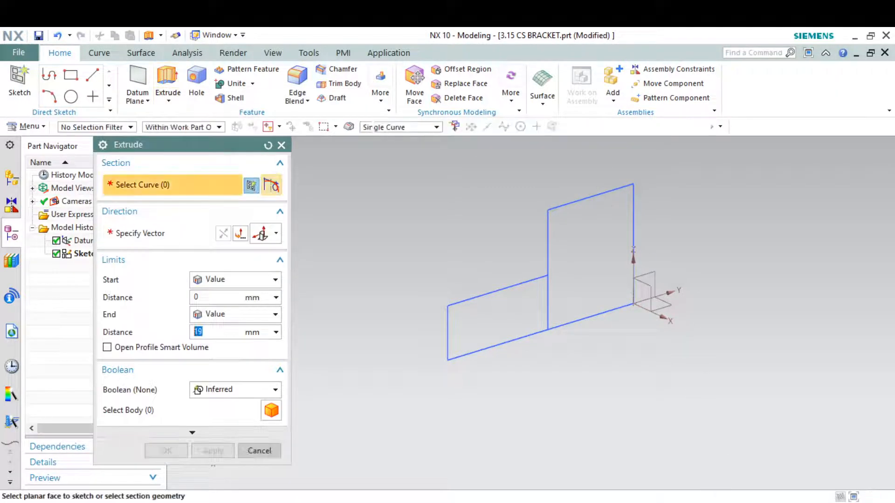
Step: Circle the 50 mm dimension and note ":2" beside the 75 mm dimension on the Snipping Tool drawing, and minimize it
click(704, 501)
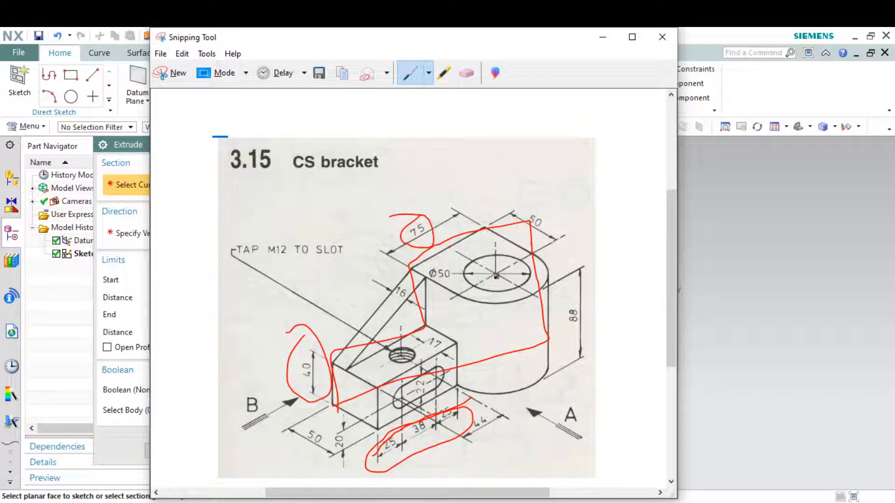
drag(520, 224, 529, 208)
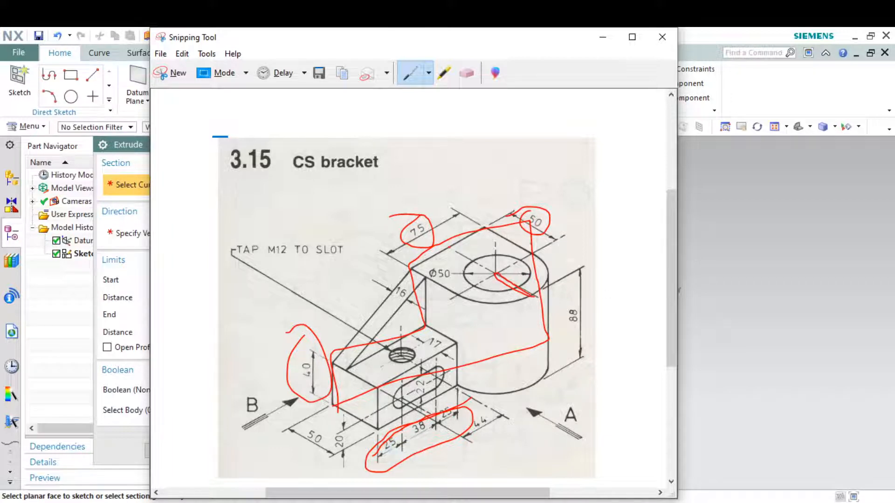
key(alt+Tab)
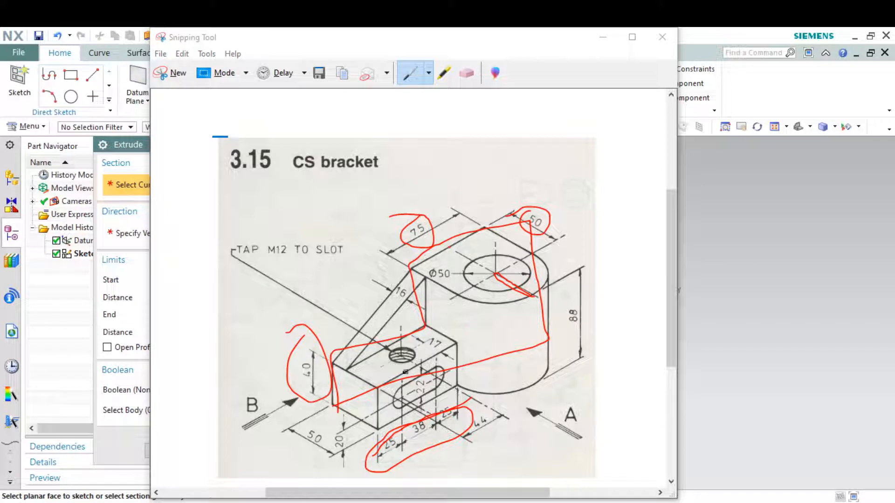
click(504, 271)
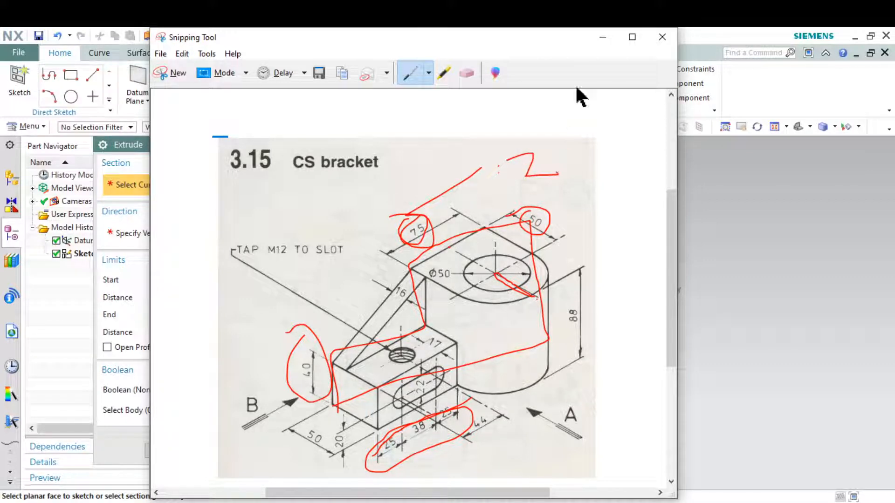
click(600, 38)
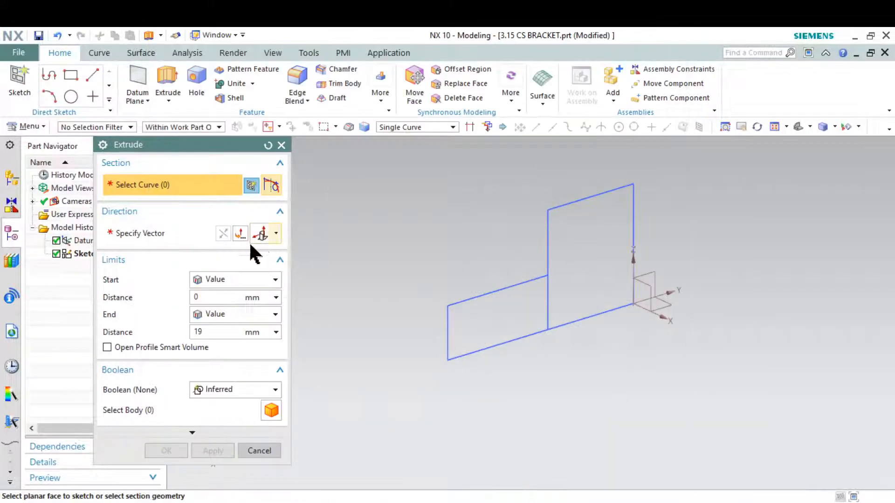
click(608, 188)
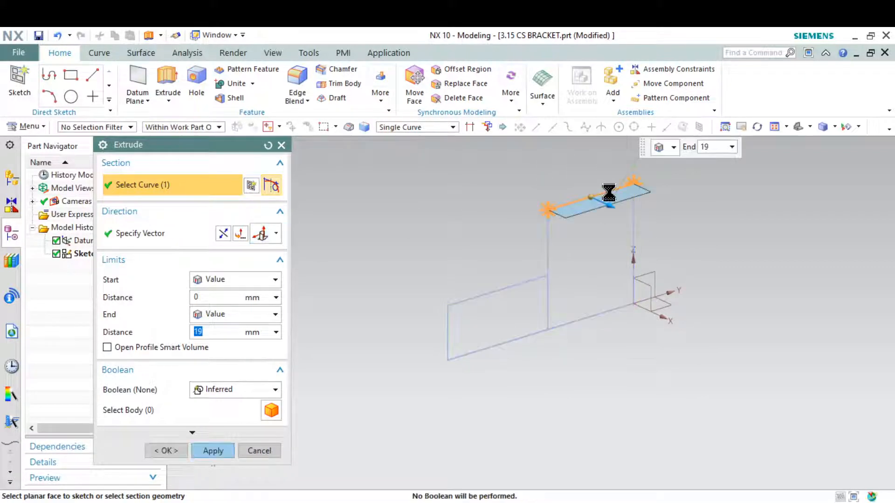
click(634, 225)
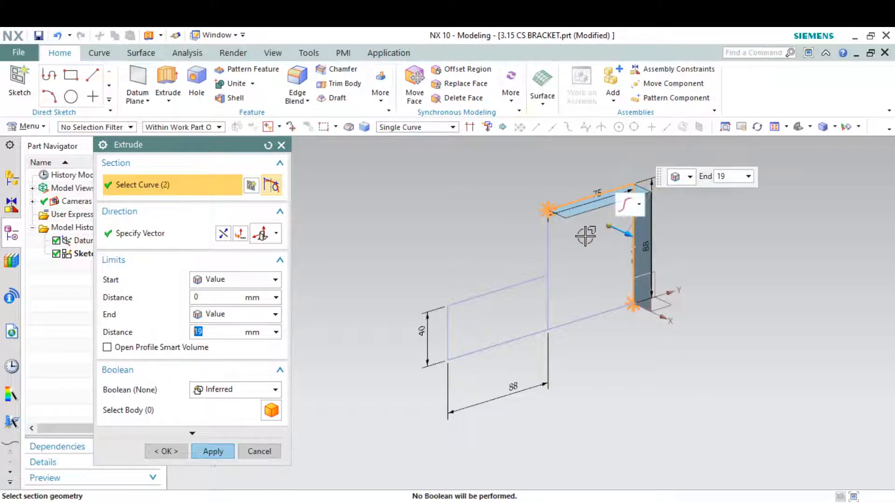
click(550, 241)
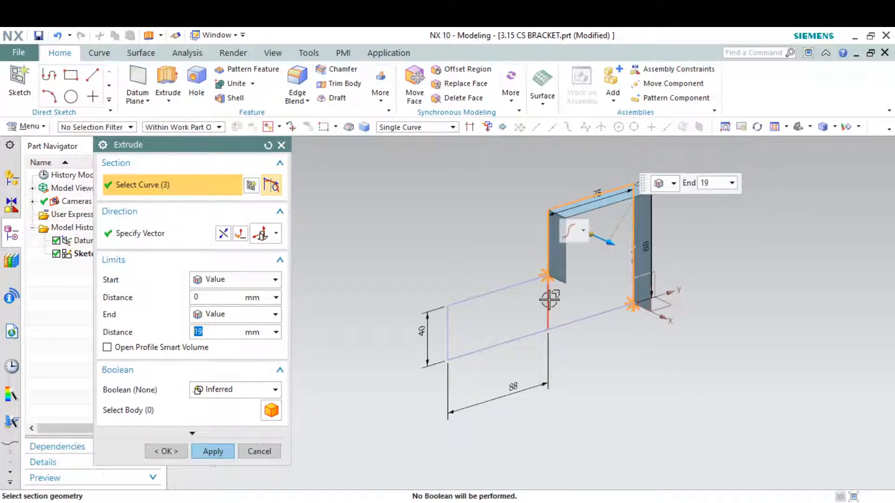
click(595, 317)
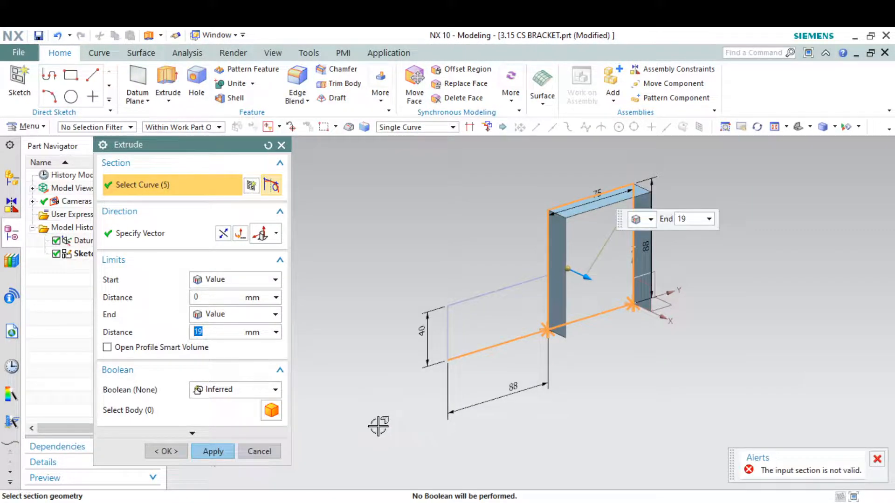
click(262, 451)
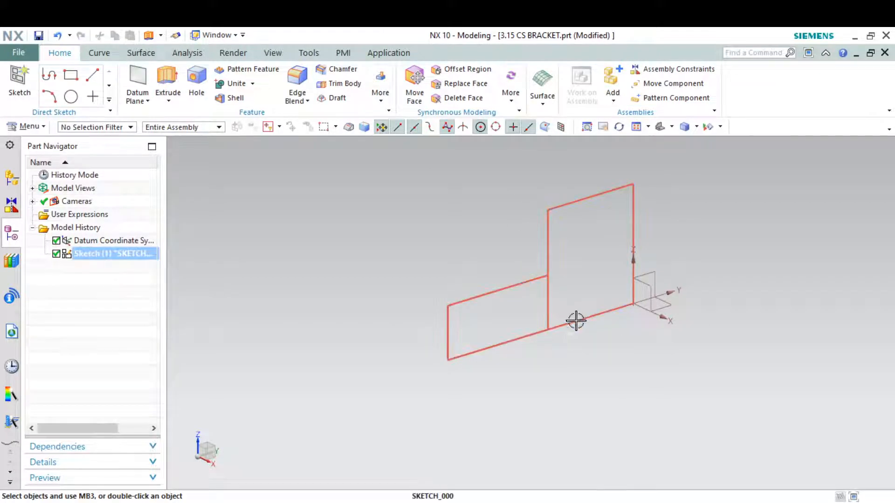
Step: Reopen the side-profile sketch and delete the single bottom line running under both rectangles
click(572, 203)
double_click(572, 203)
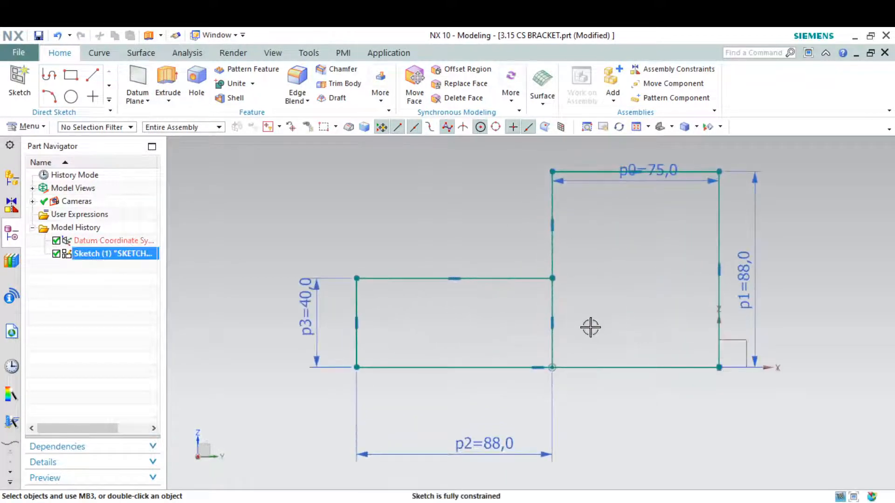
click(586, 366)
key(Delete)
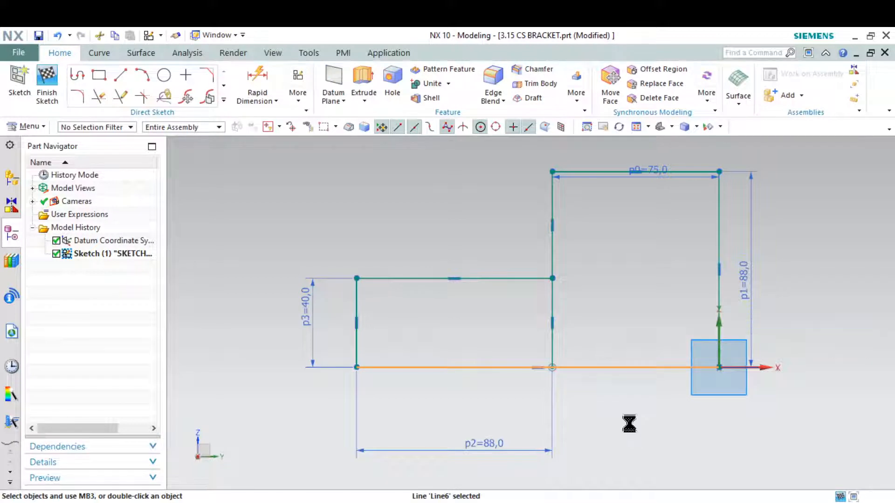
Step: Draw two separate bottom lines, one closing the low rectangle and one closing the tall rectangle at the origin
click(122, 73)
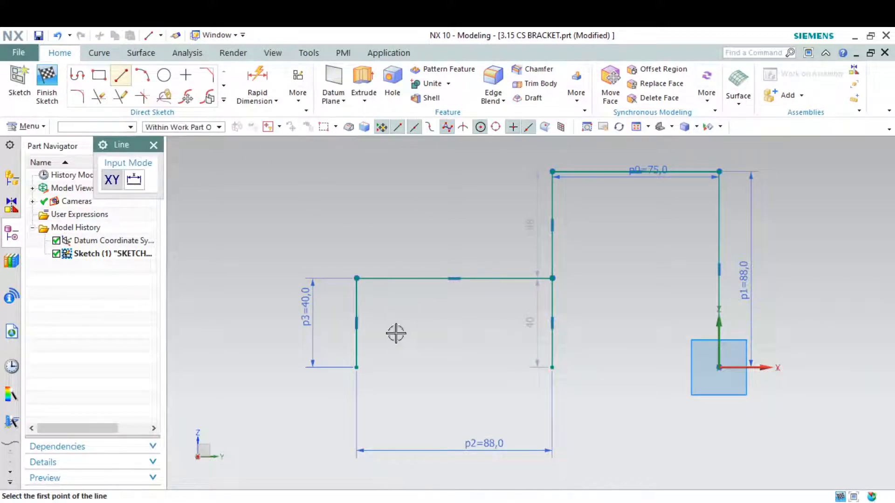
click(356, 368)
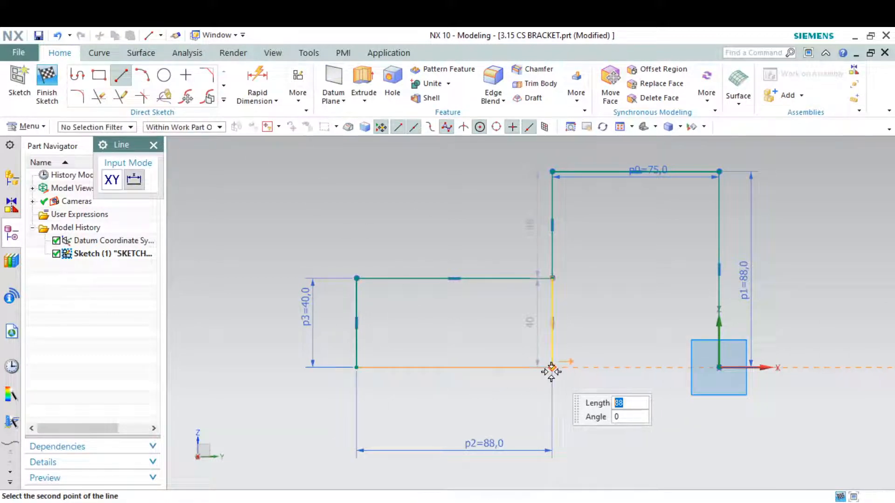
click(552, 367)
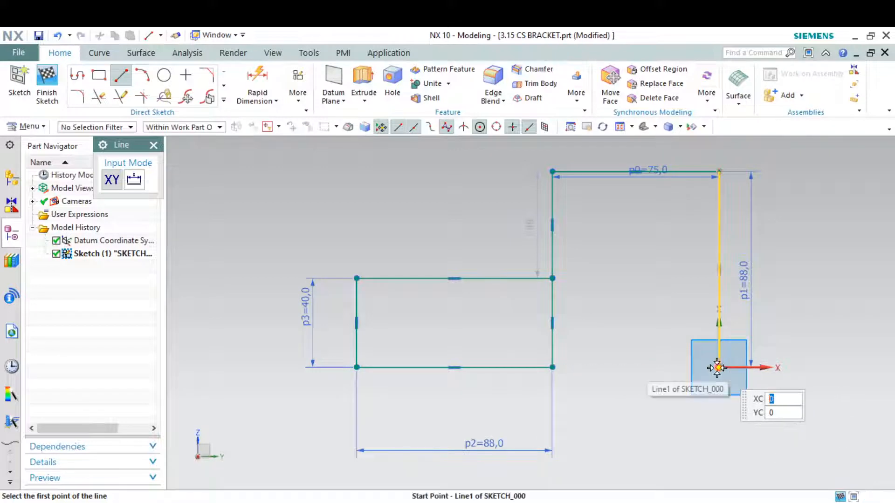
click(552, 368)
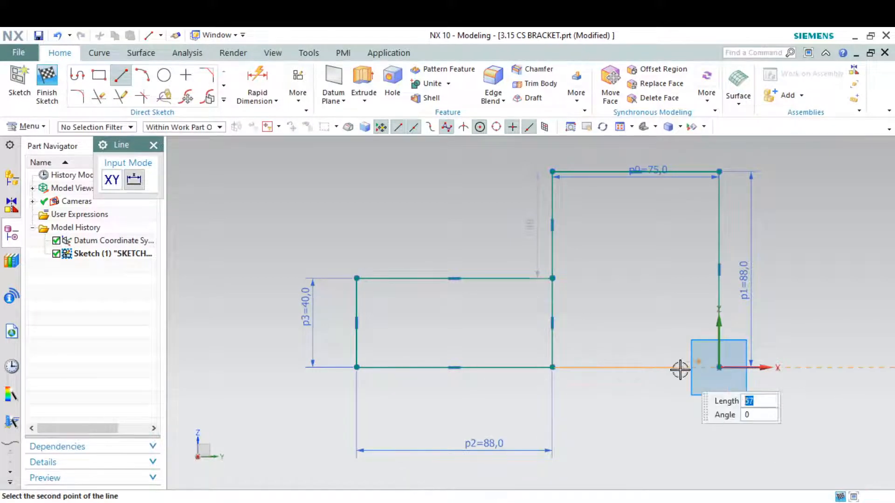
click(718, 367)
key(Escape)
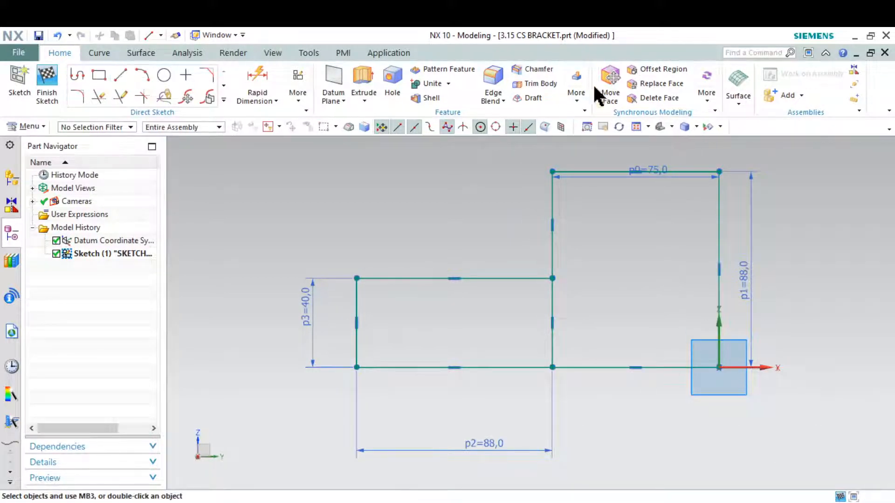
Step: Finish the sketch and select all edges of the tall rectangle as the Extrude section
click(46, 78)
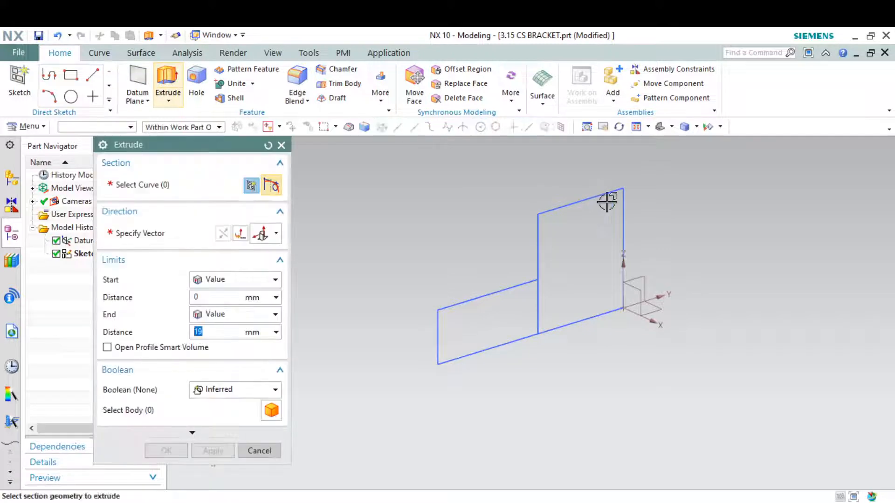
click(624, 209)
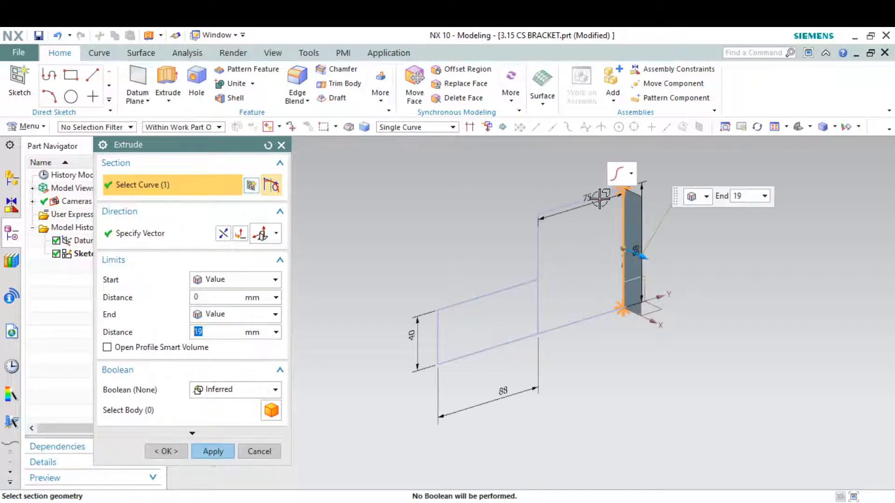
click(599, 197)
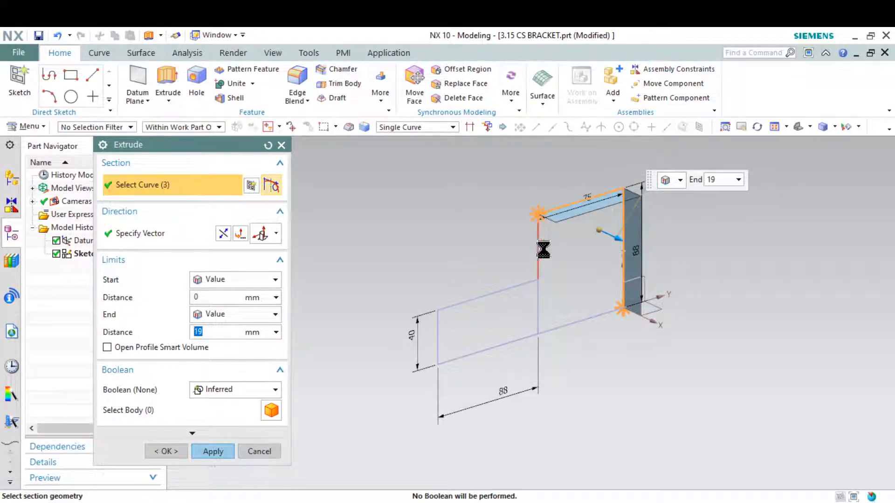
click(539, 305)
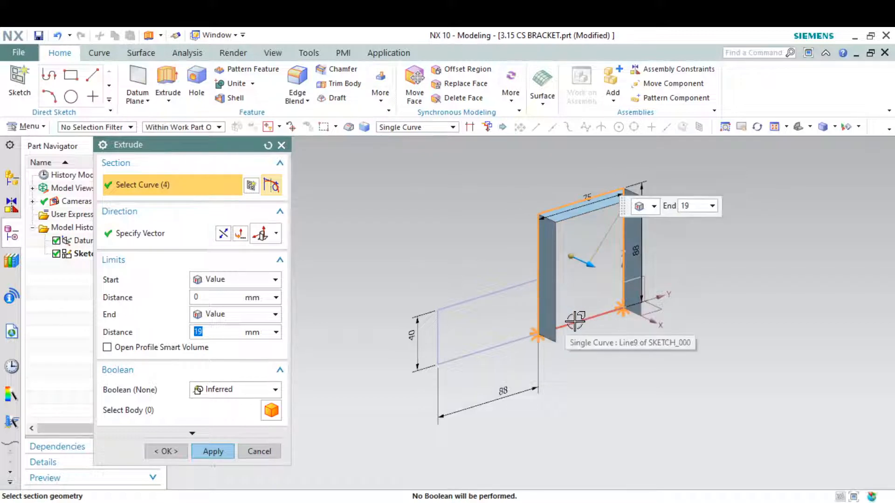
click(571, 324)
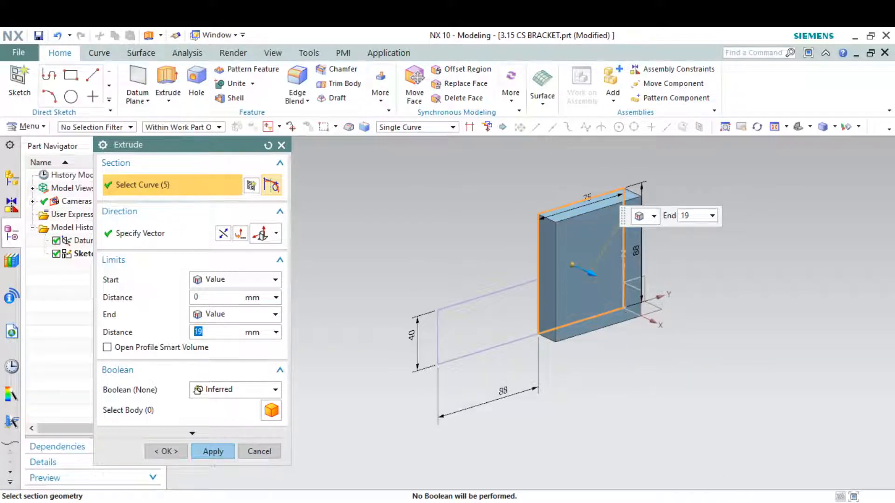
Step: Extrude the tall rectangle from 0 to (75/2)+50 mm, checking the depth against the Snipping Tool drawing
mouse_move(701, 502)
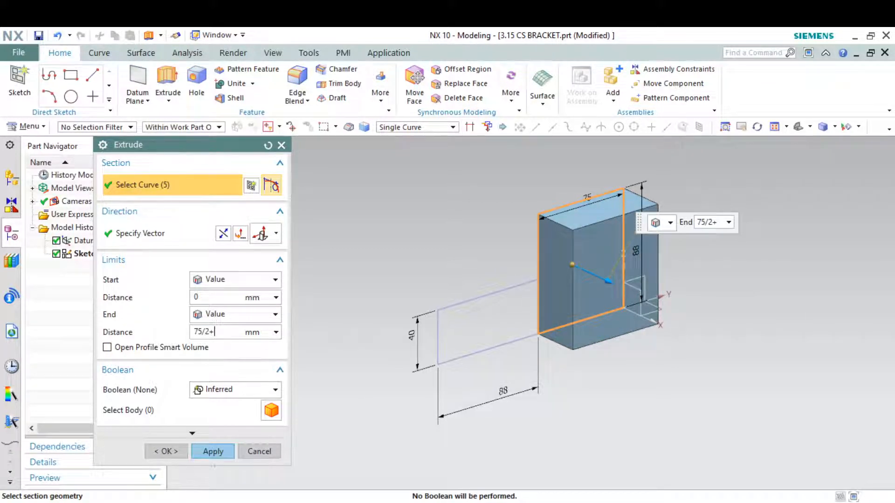
key(alt+Tab)
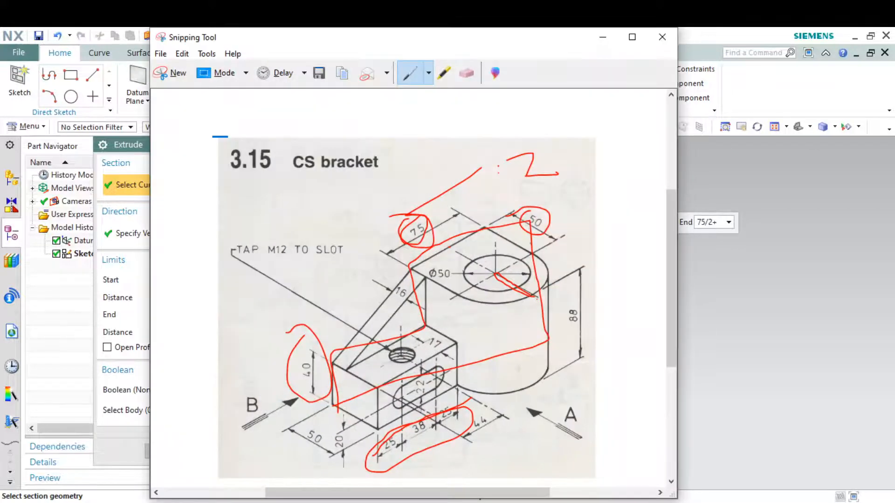
key(alt+Tab)
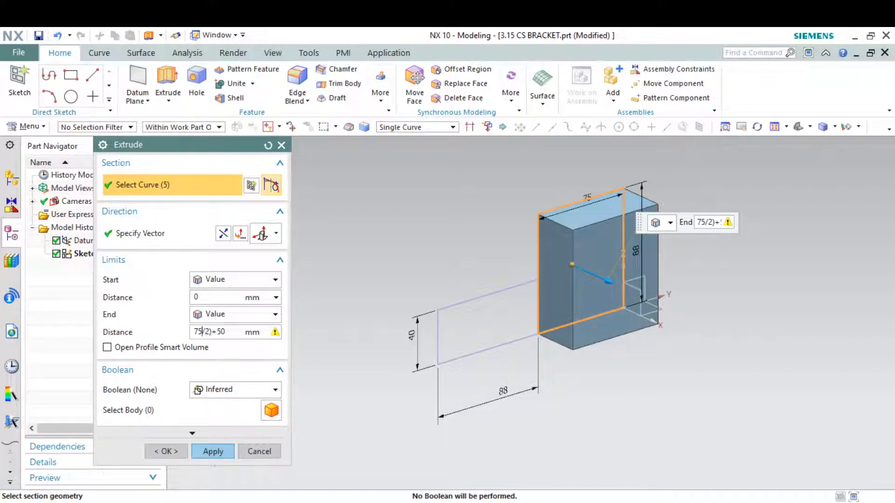
text(()
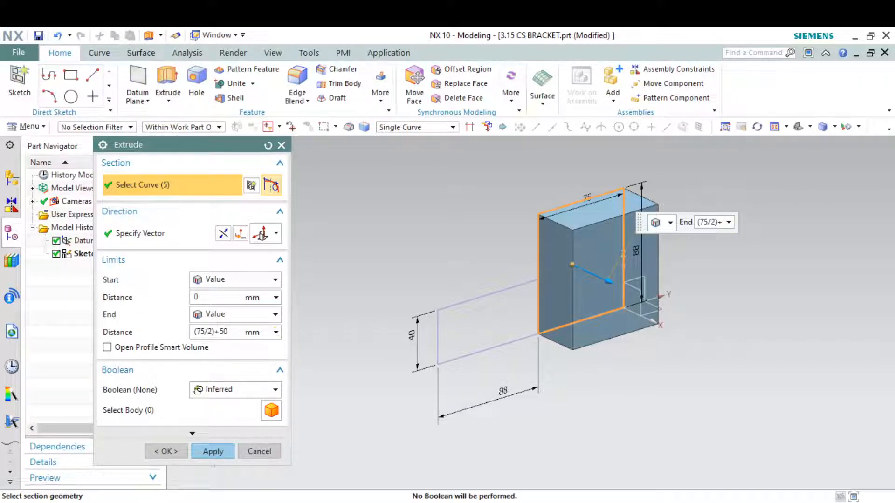
key(Return)
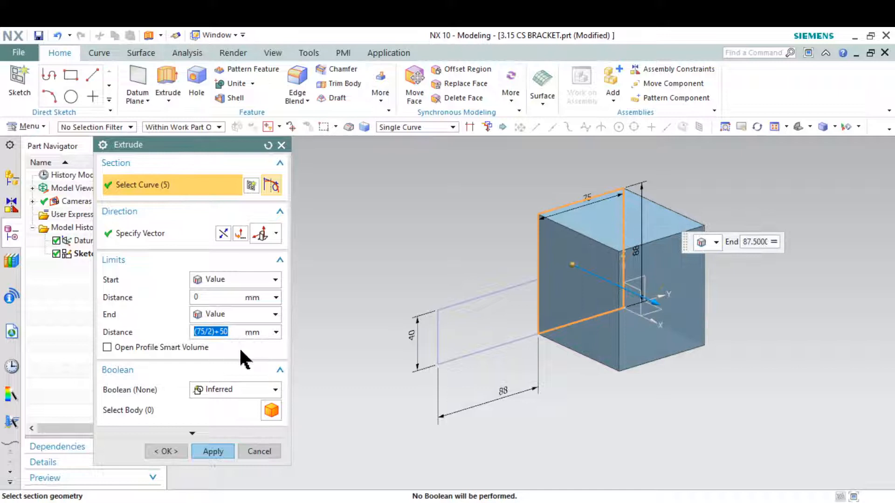
click(225, 445)
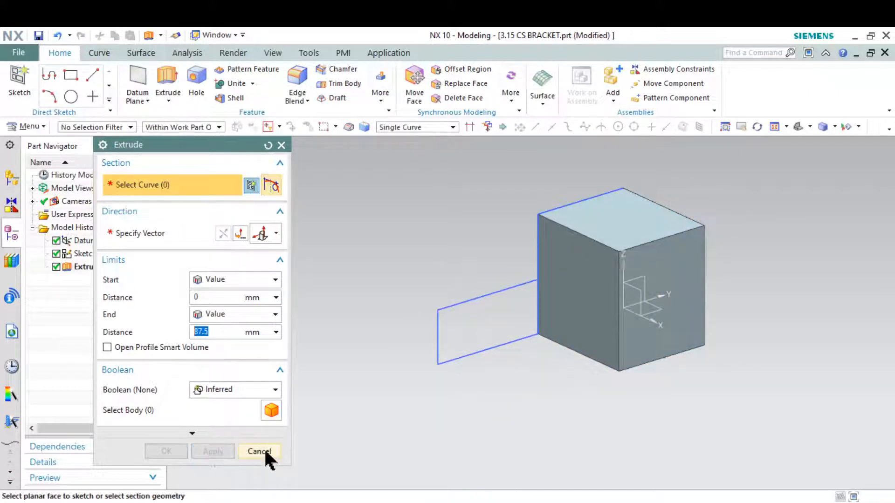
click(261, 450)
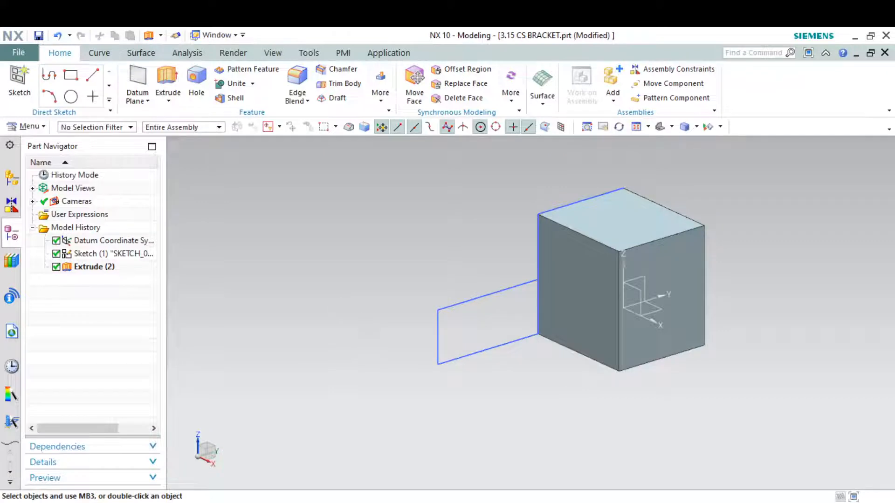
Step: Circle the low block's 50 mm depth on the Snipping Tool drawing, and select the low rectangle's four edges as a new Extrude section
key(alt+Tab)
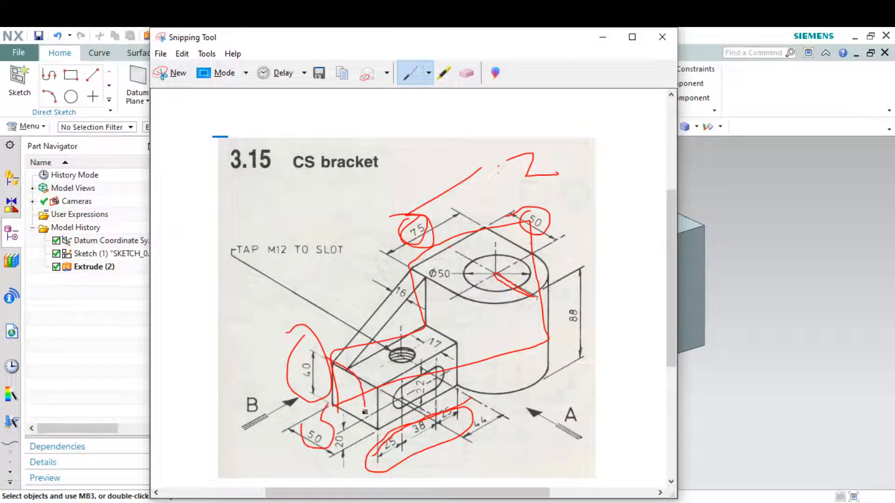
click(602, 37)
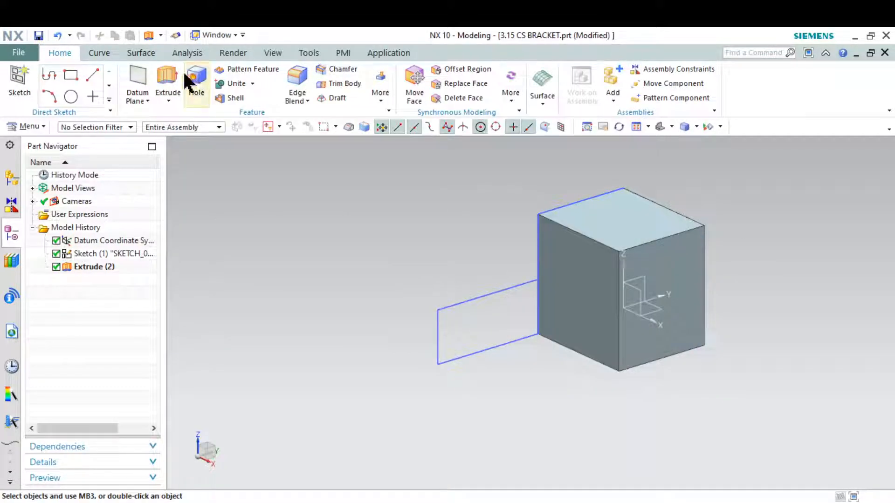
click(494, 293)
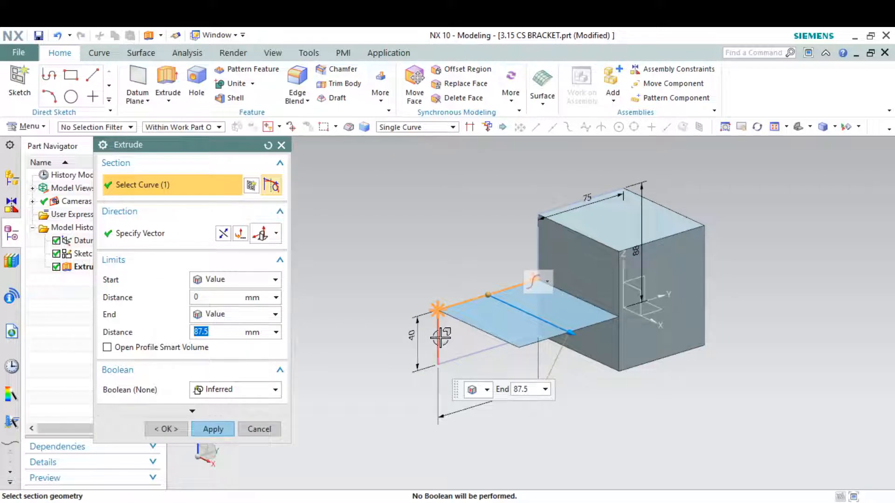
middle_drag(487, 326, 543, 346)
click(541, 347)
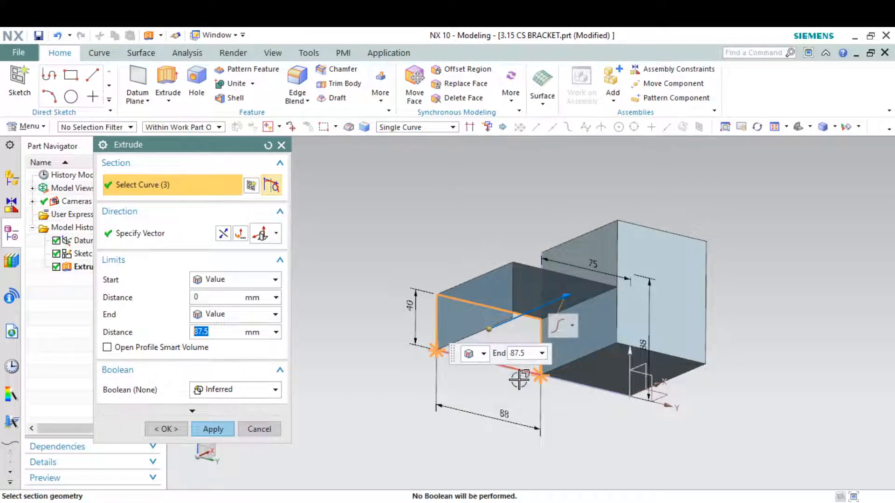
click(518, 378)
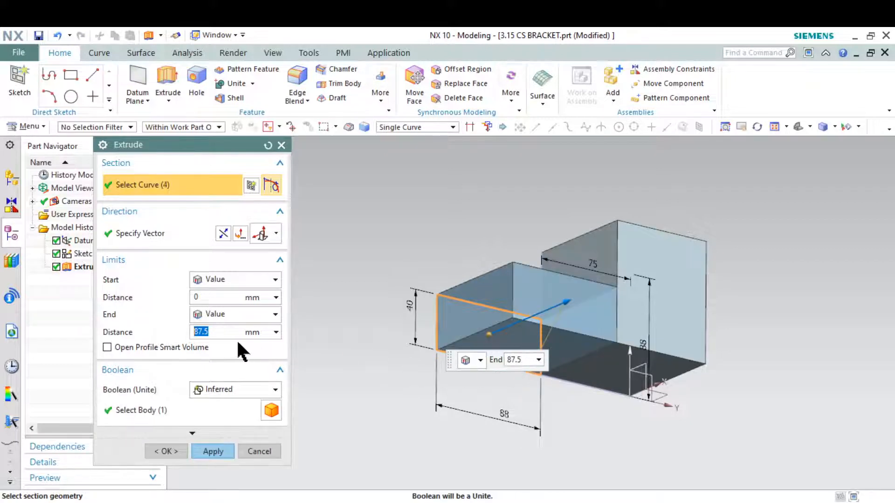
Step: Extrude the low rectangle 50 mm, uniting it with the tall block
text(50)
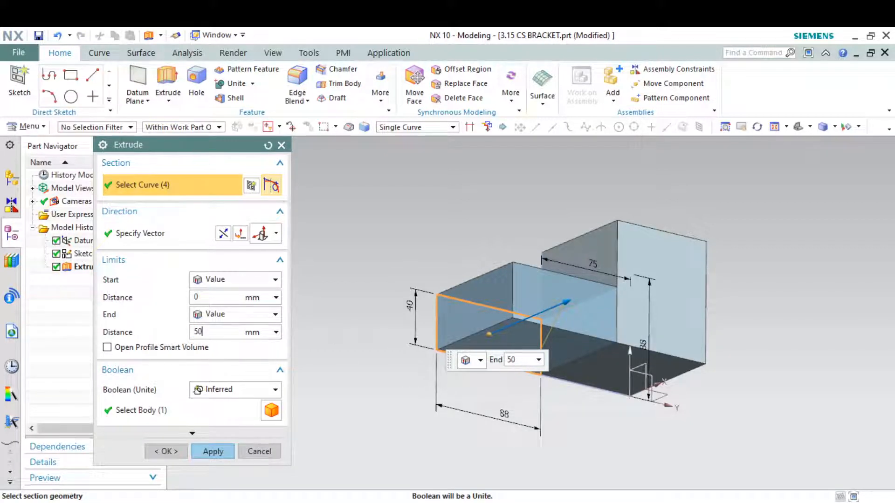
key(Return)
click(228, 452)
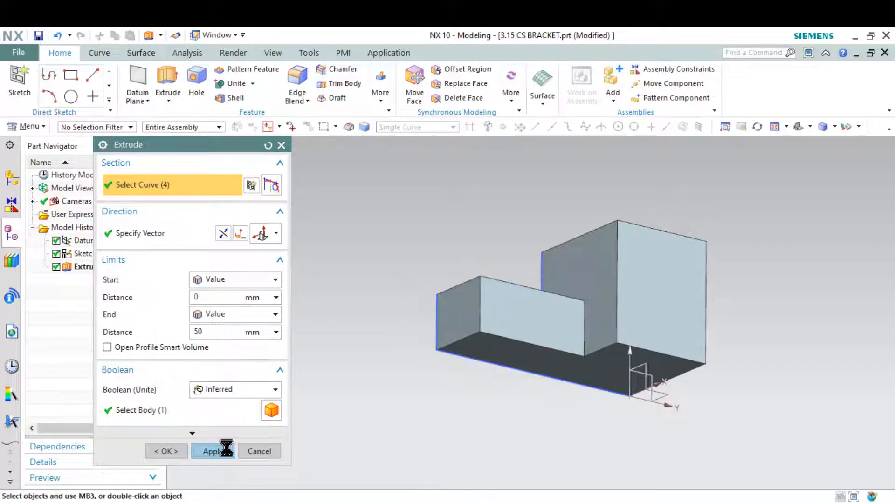
click(259, 452)
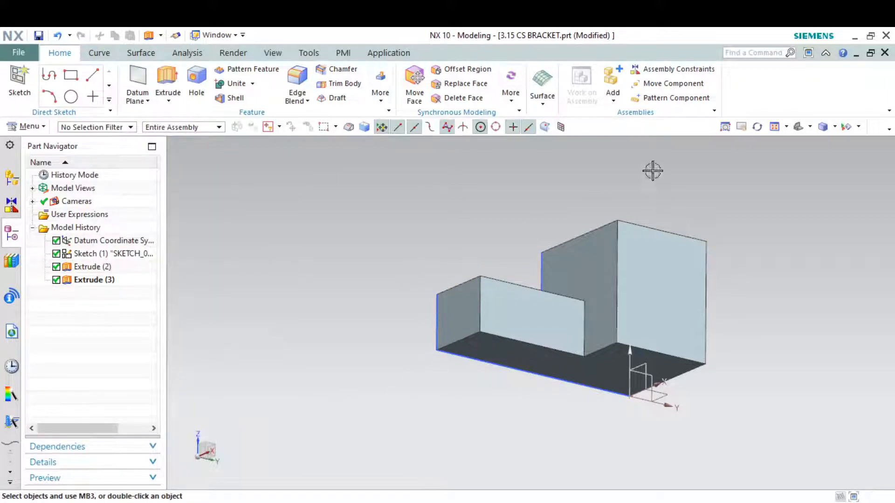
Step: Set the model to an isometric view and compare it with the bracket drawing in Snipping Tool
click(659, 128)
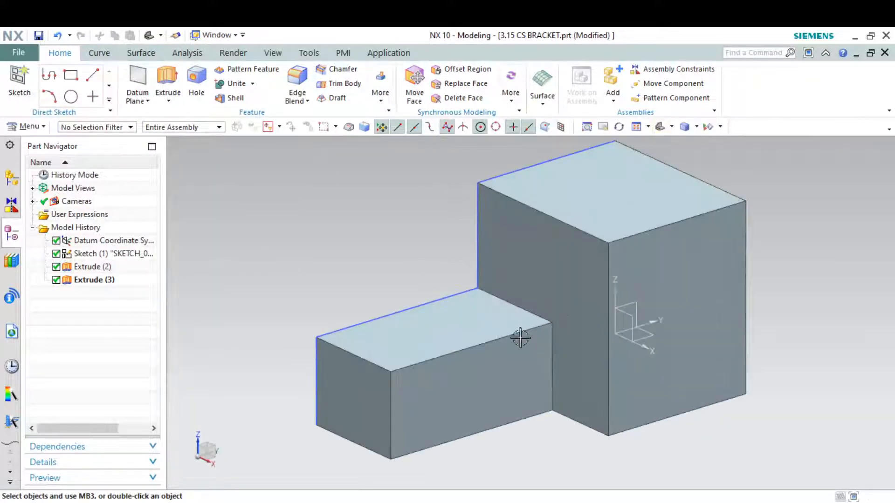
scroll(519, 341, down, 3)
key(alt+Tab)
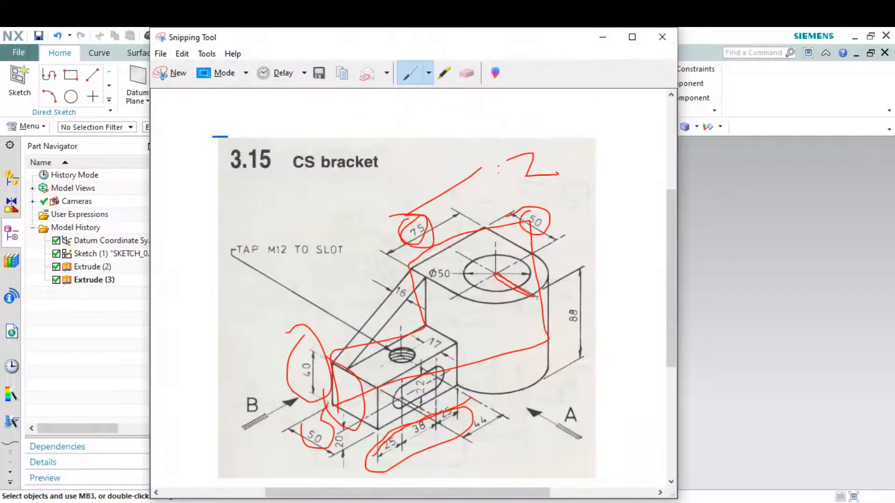
key(alt+Tab)
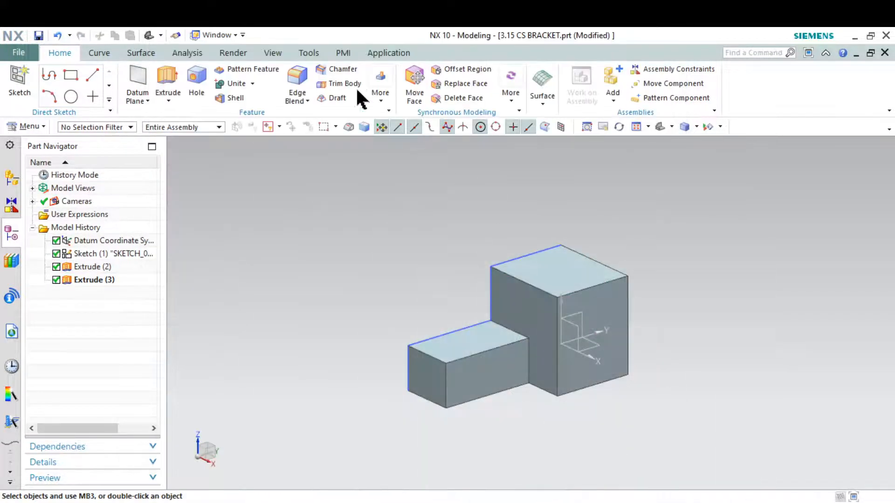
Step: Round the tall block's two outer vertical edges with a 75/2 mm Edge Blend
click(297, 89)
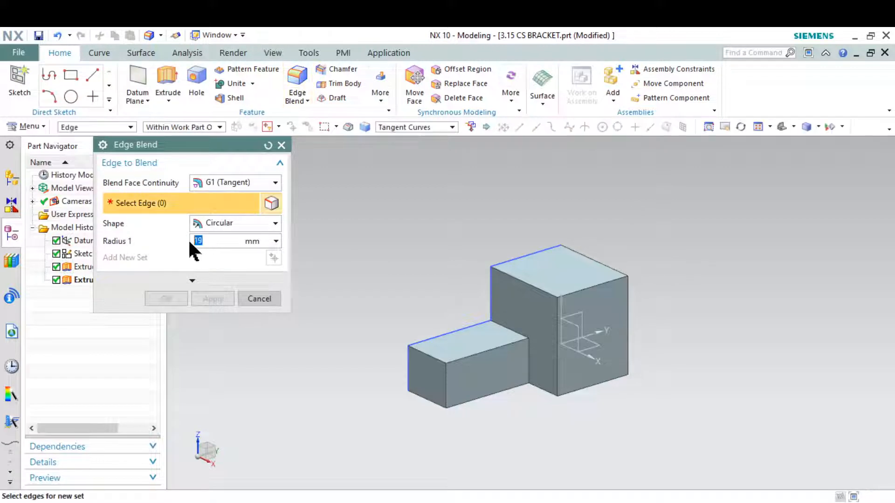
text(75/2)
click(557, 326)
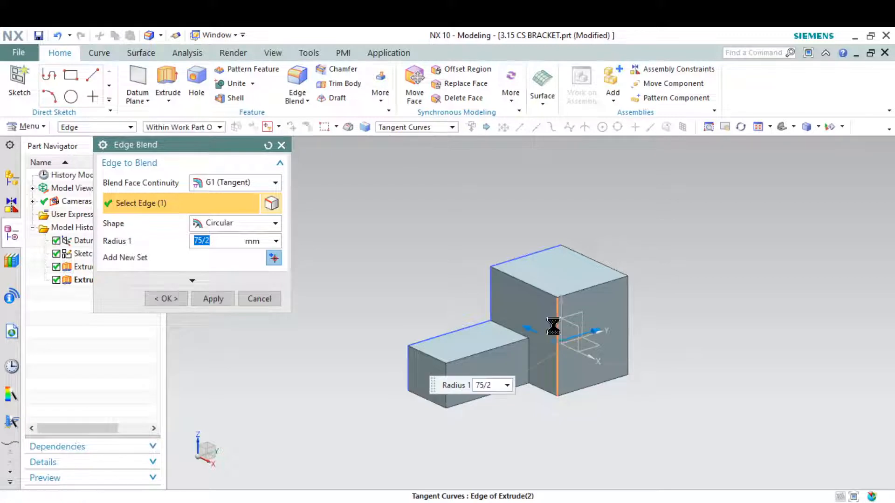
click(624, 301)
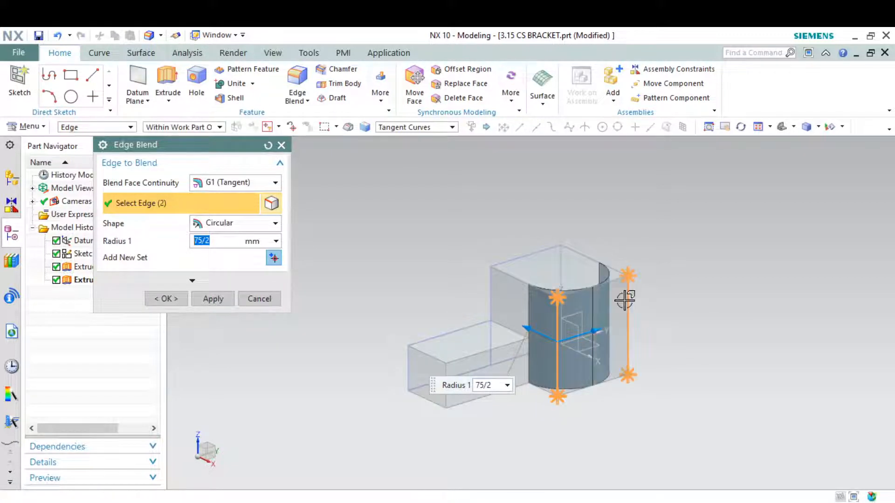
click(214, 299)
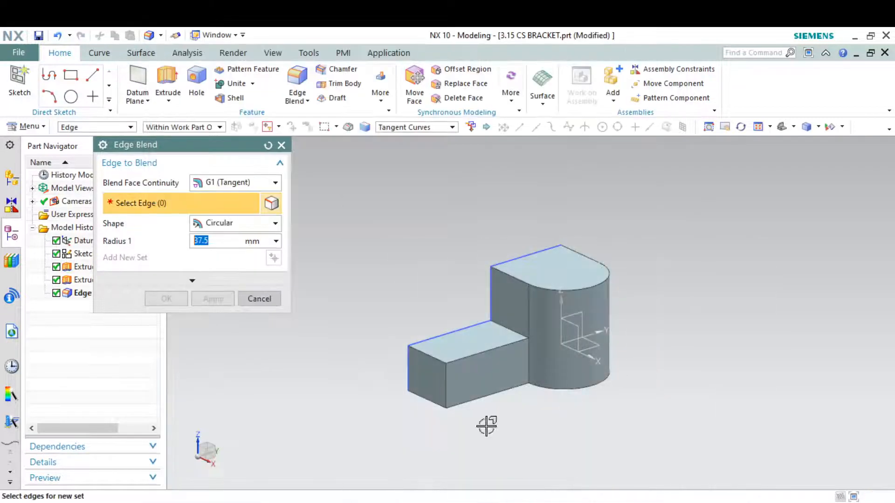
click(260, 299)
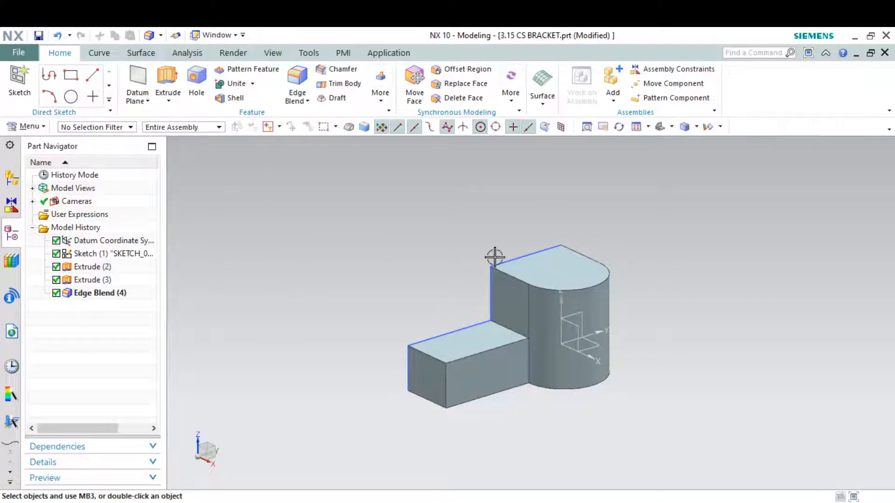
Step: On the bracket's flat back face, sketch a line from the tall block's upper inner corner to the low block's upper outer corner
middle_drag(381, 324, 452, 349)
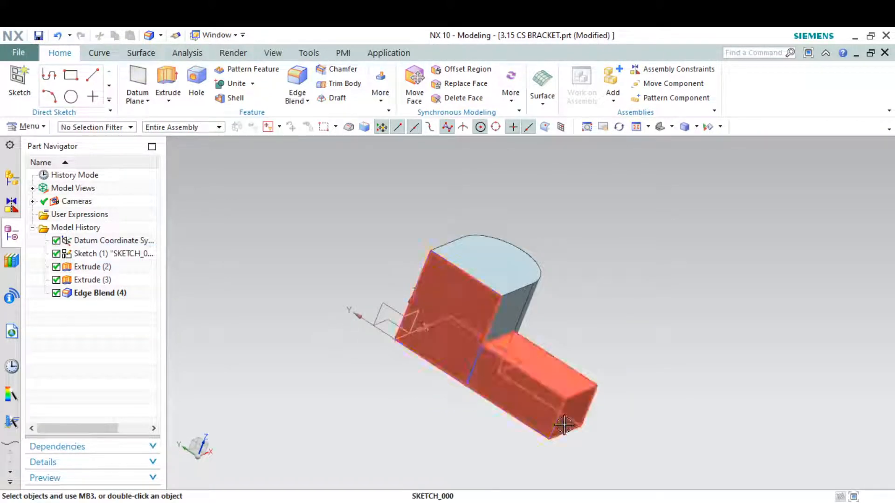
click(19, 79)
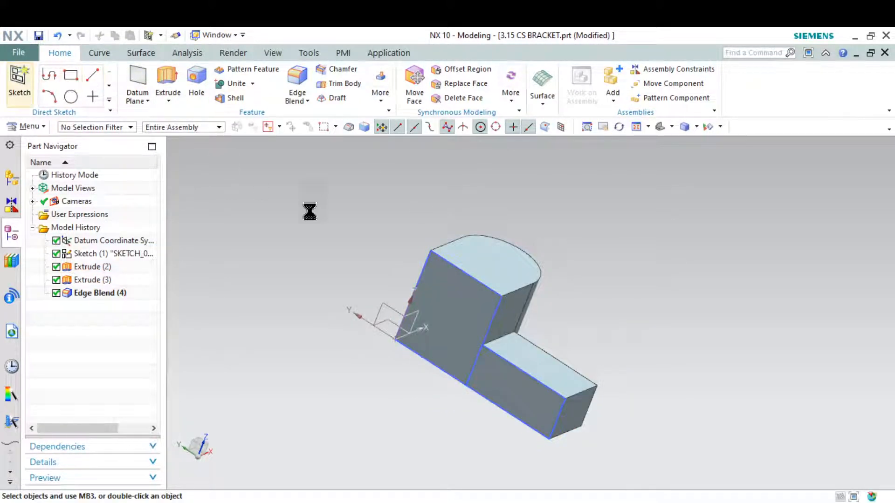
click(476, 304)
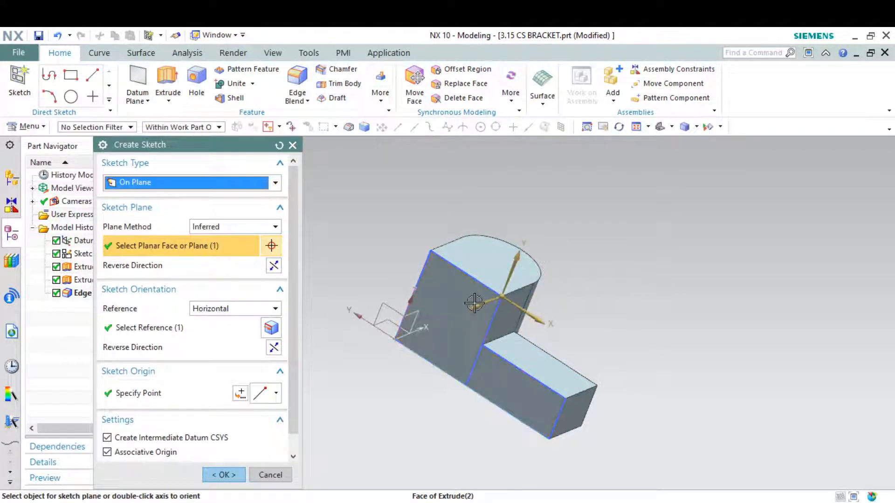
click(227, 474)
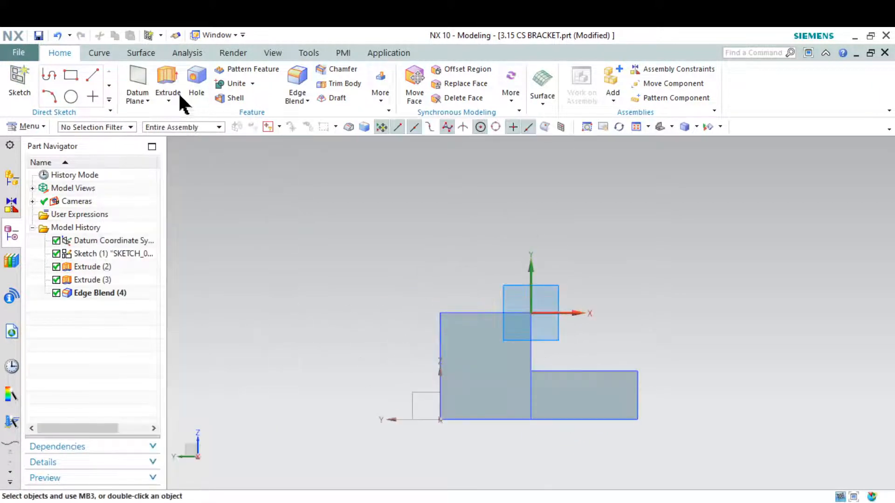
click(98, 76)
click(122, 75)
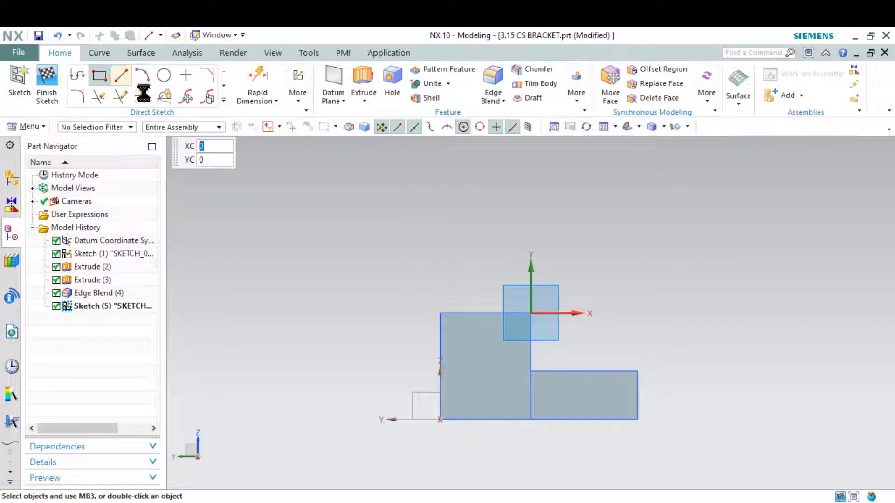
click(531, 313)
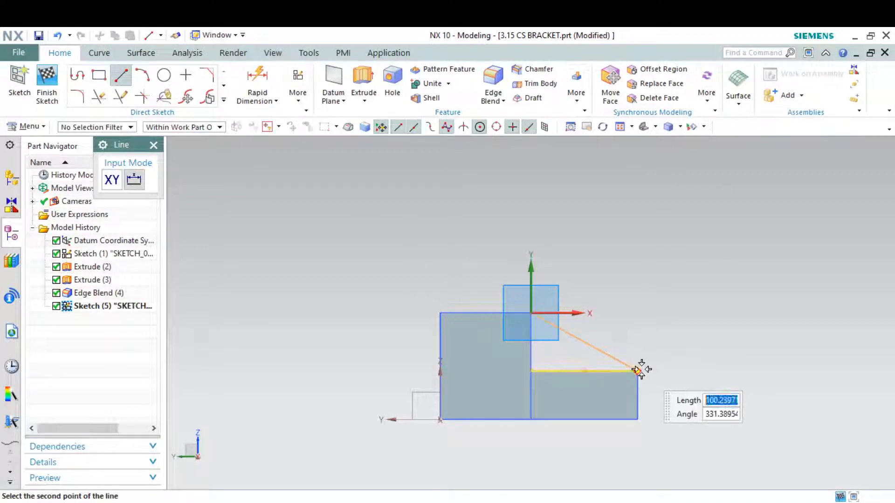
click(638, 371)
click(46, 86)
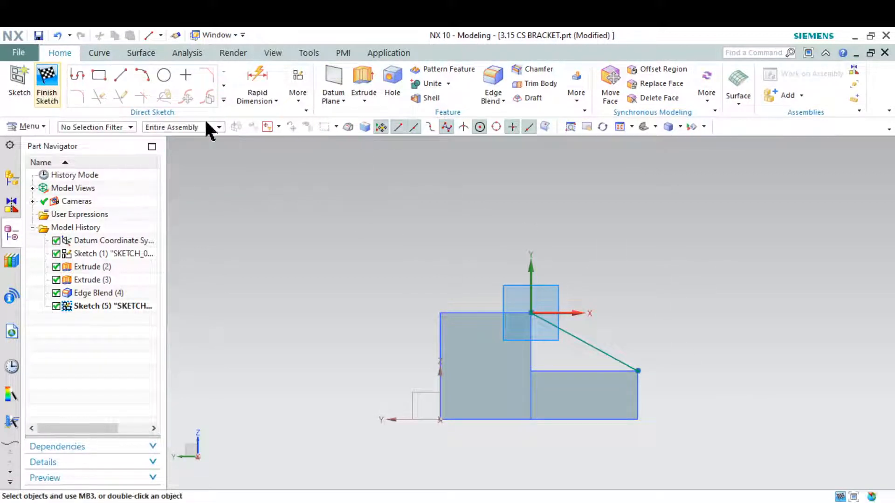
Step: Start a Rib from the sloped line with Asymmetric thickness, and pull it to about 15 mm over the low block
click(661, 128)
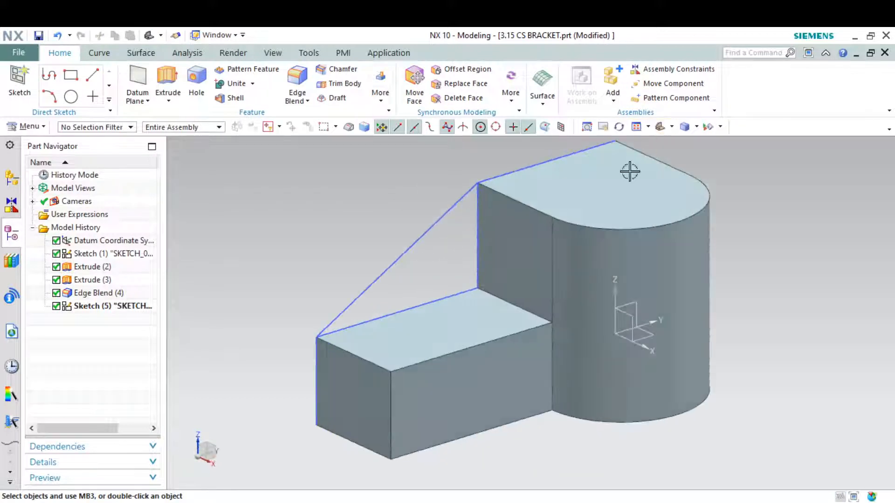
click(382, 93)
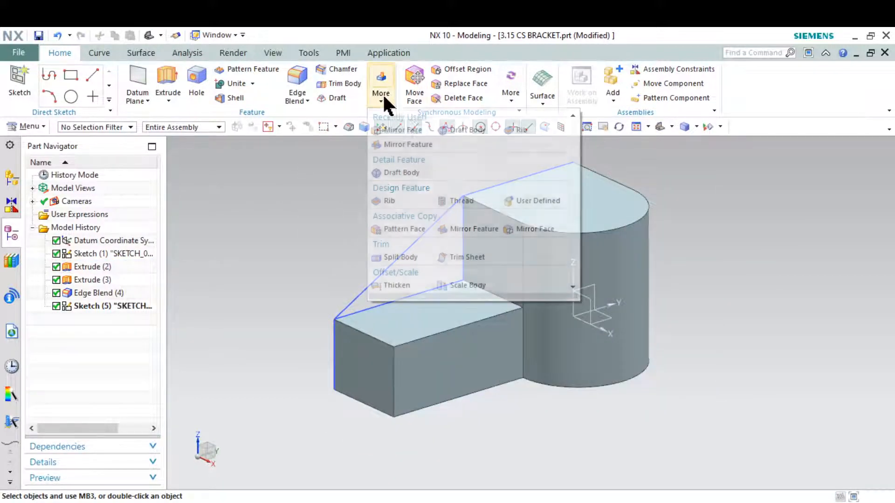
click(395, 201)
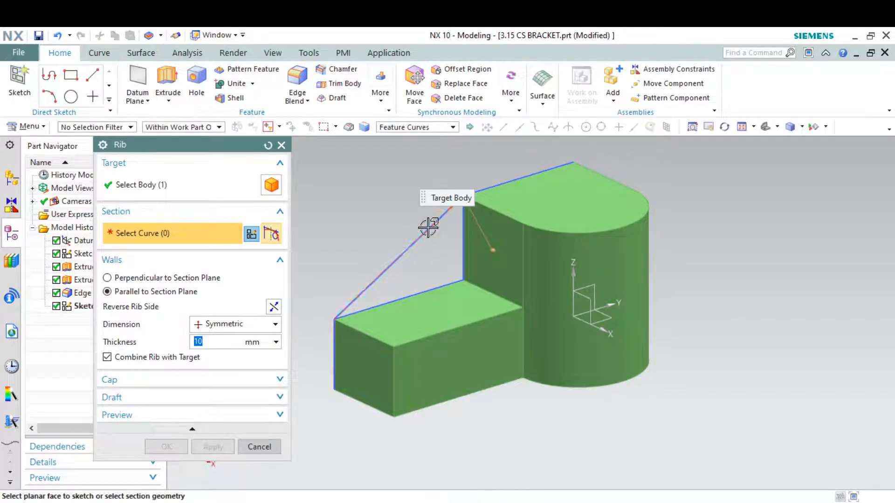
click(432, 224)
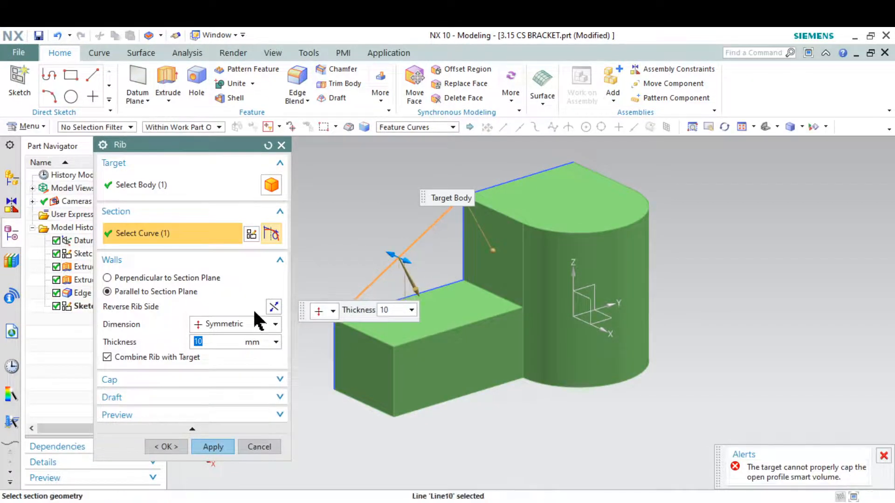
click(251, 322)
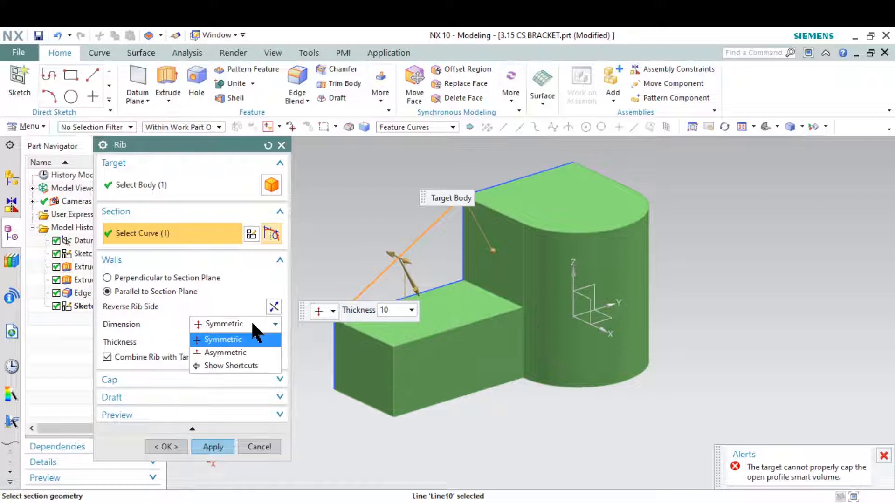
click(243, 353)
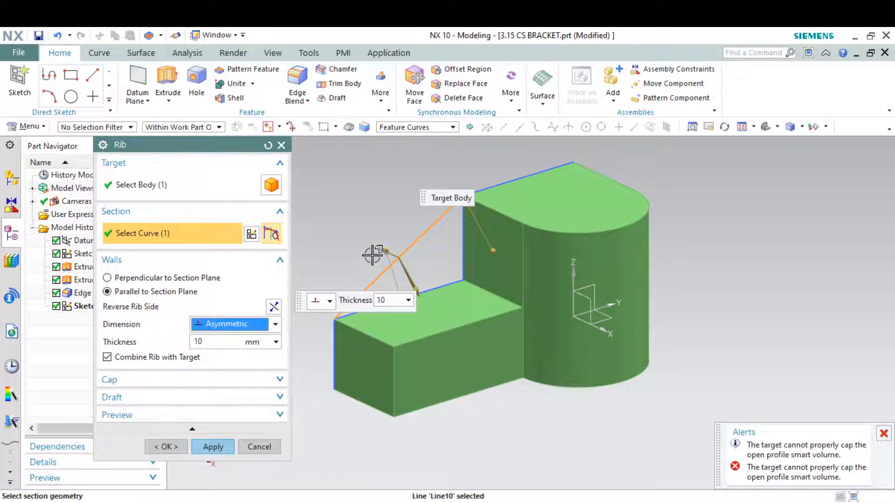
drag(372, 255, 421, 270)
Step: Check the rib thickness on the Snipping Tool drawing, set it to 16 mm, and create the rib
key(alt+Tab)
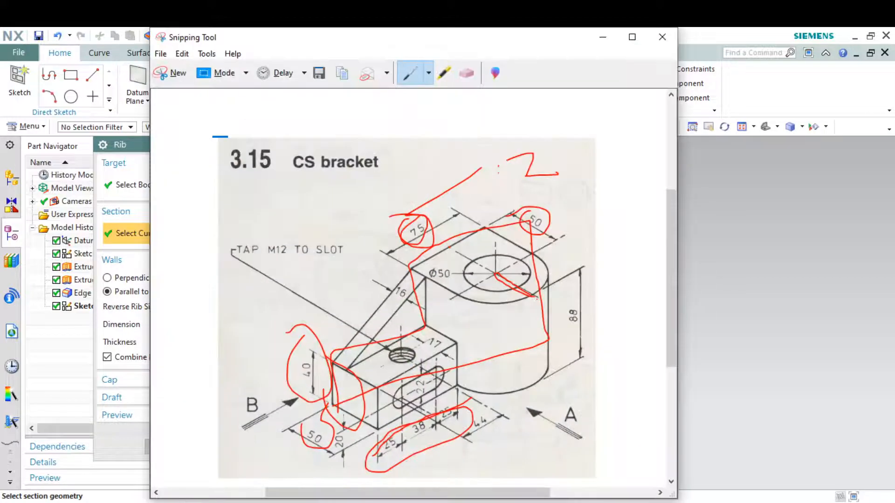
key(alt+Tab)
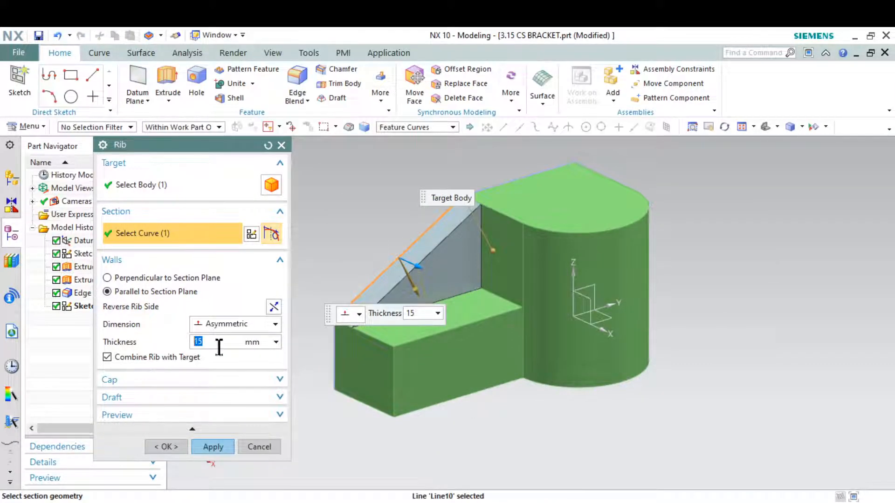
key(Return)
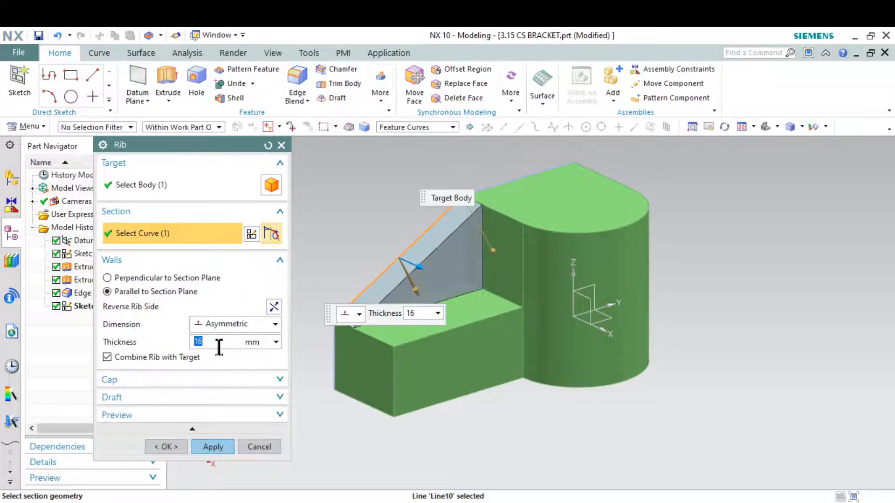
click(213, 447)
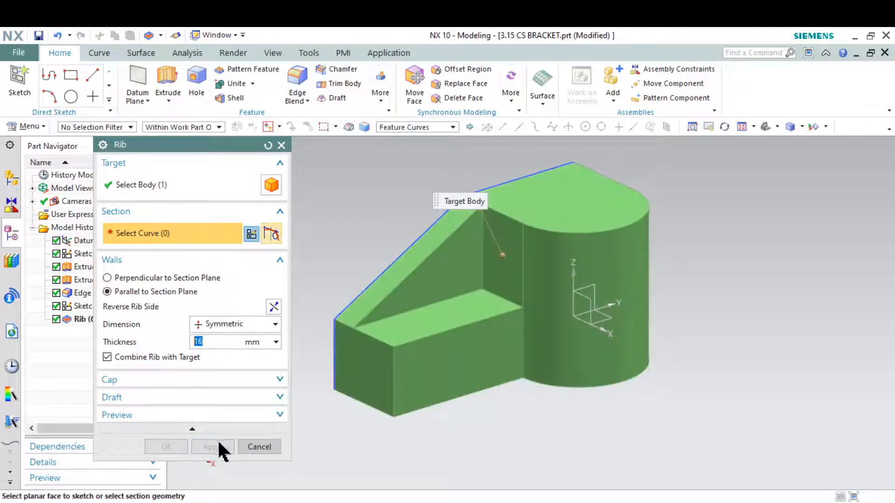
click(259, 446)
Step: Circle the Ø50 hole on the Snipping Tool drawing, and start a new sketch on the tall block's top face in NX
key(alt+Tab)
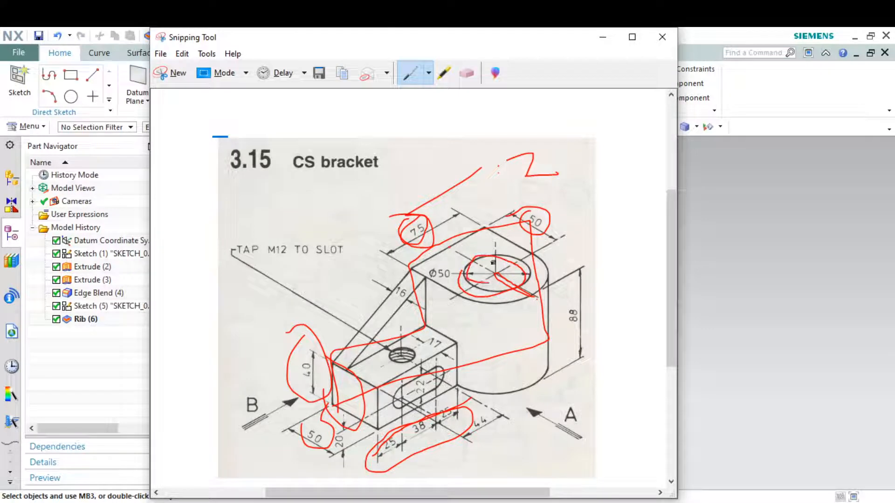
click(596, 39)
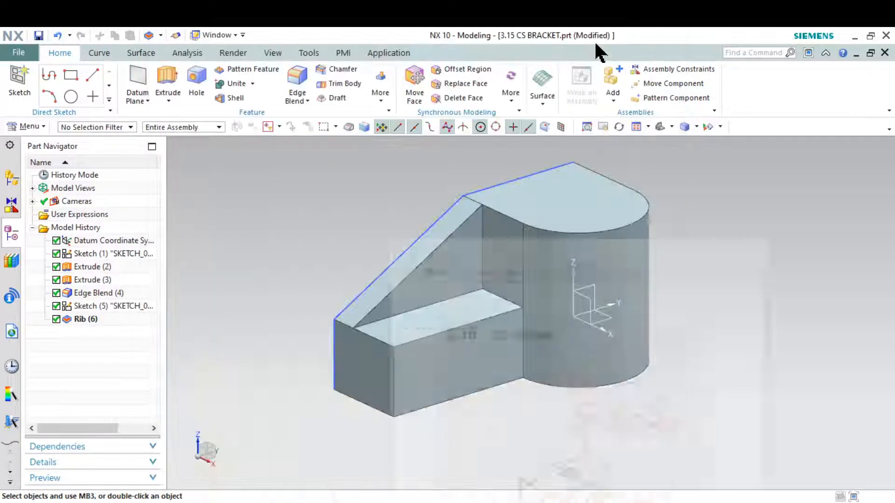
click(19, 84)
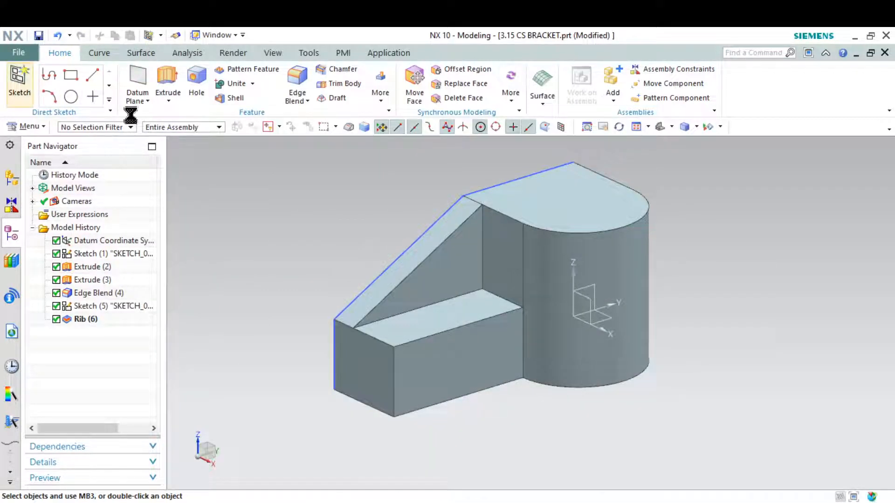
click(580, 212)
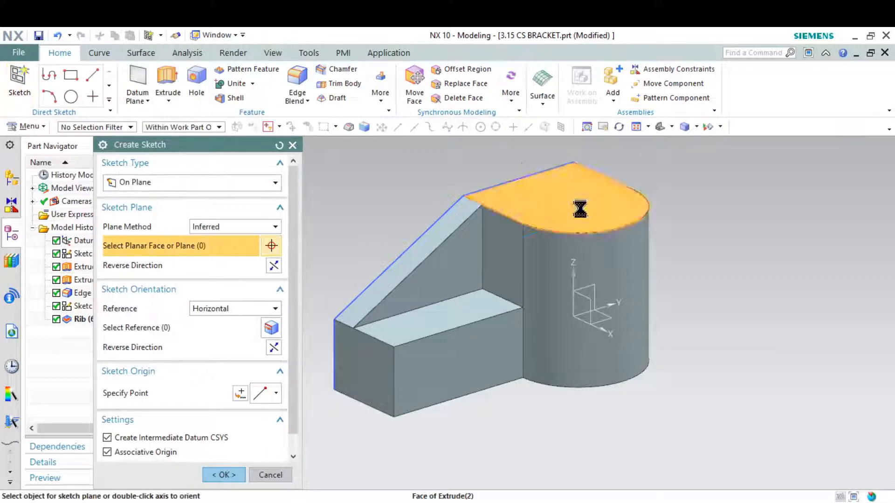
click(231, 472)
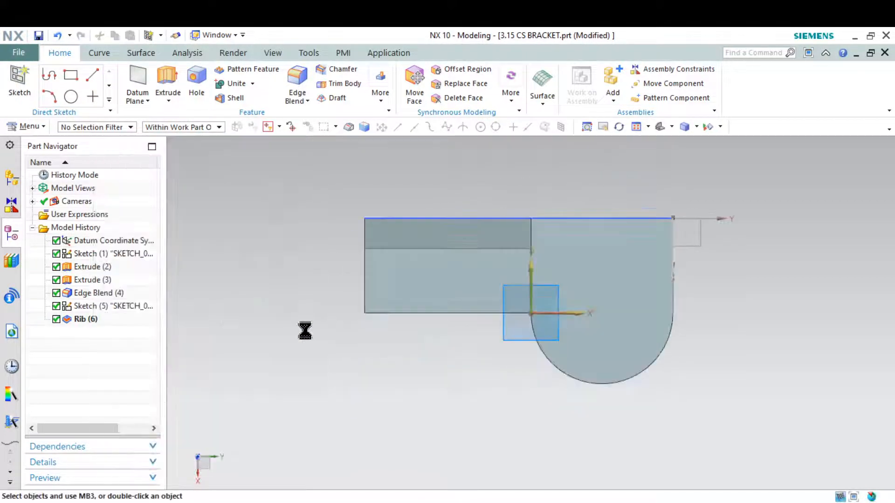
Step: Sketch a 50 mm diameter circle at the center of the tall block's rounded end, and finish the sketch
click(165, 76)
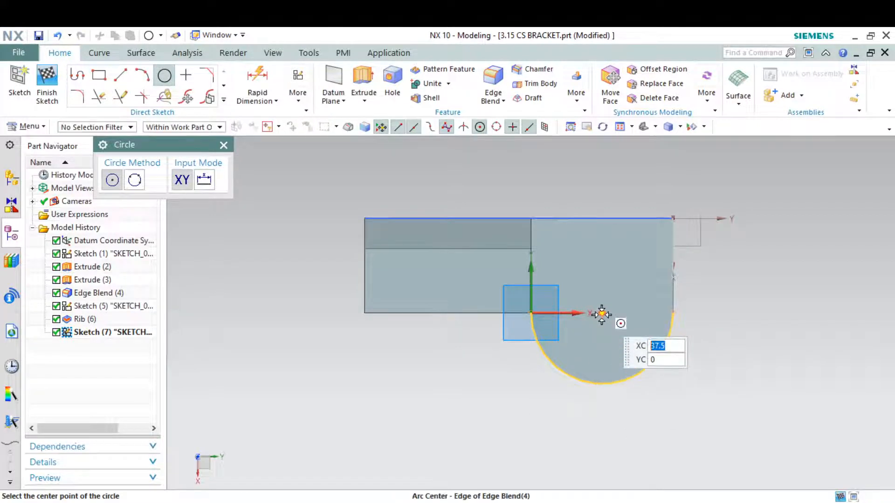
click(601, 313)
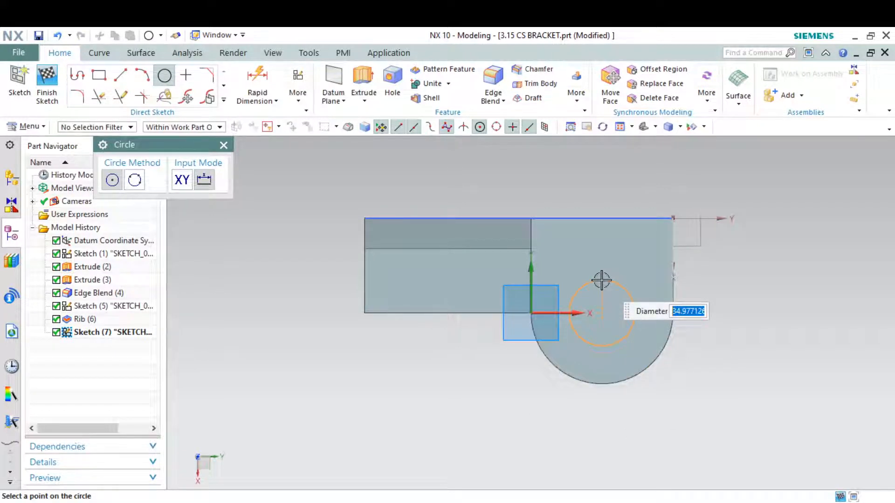
text(.5)
key(Return)
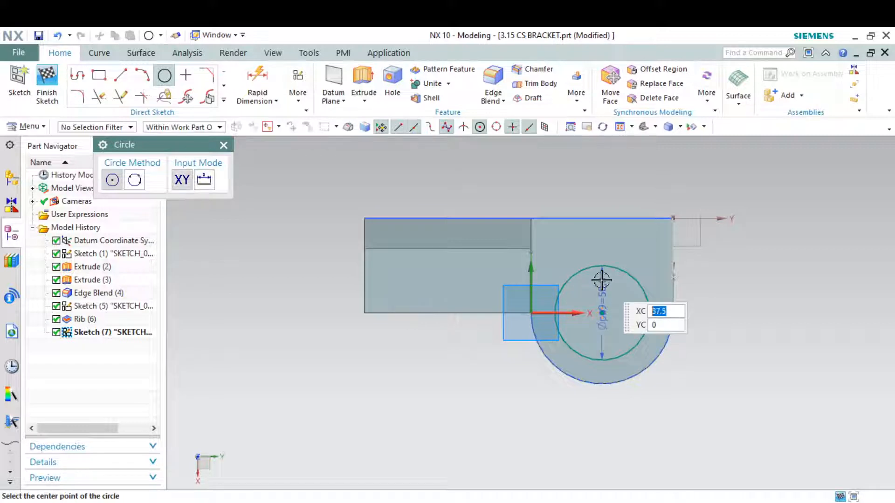
key(Escape)
click(47, 92)
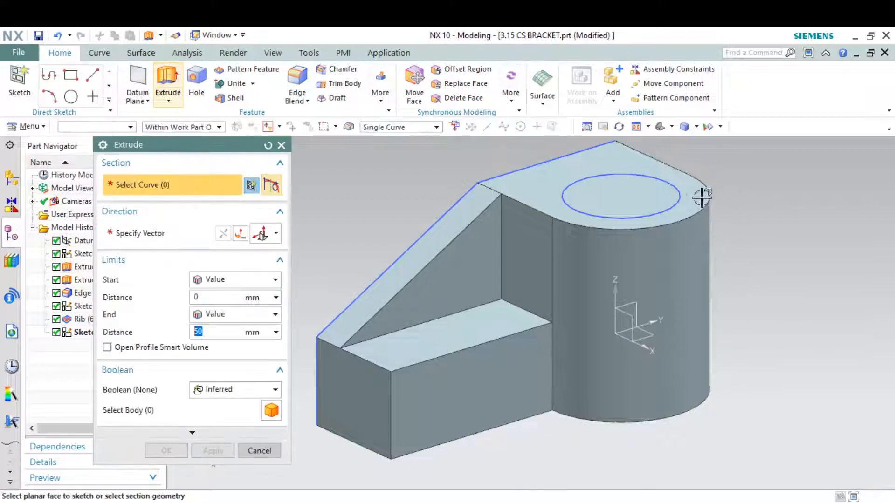
Step: Extrude the 50 mm circle downward Through All as a Subtract to cut the hole through the tall block's rounded end
click(667, 183)
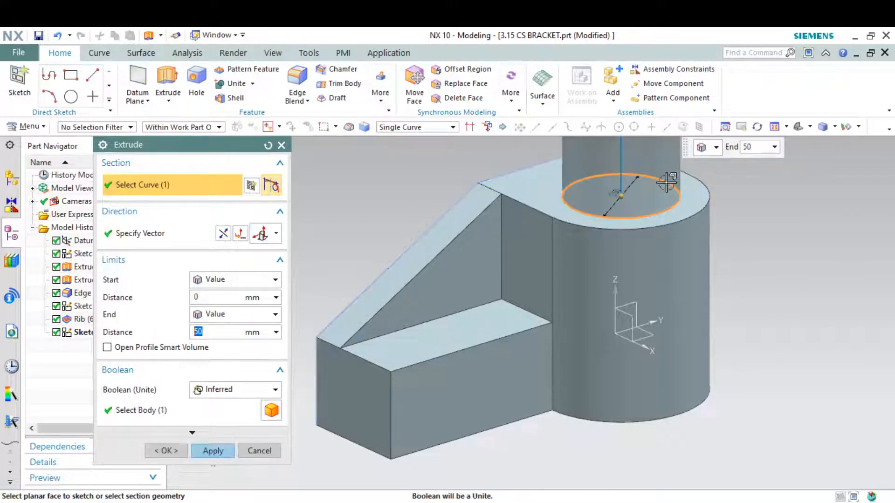
click(222, 233)
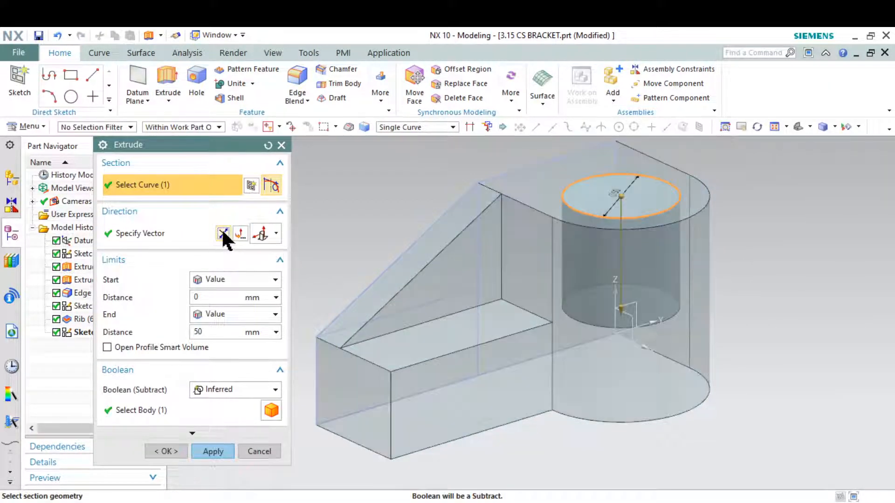
click(270, 393)
click(256, 429)
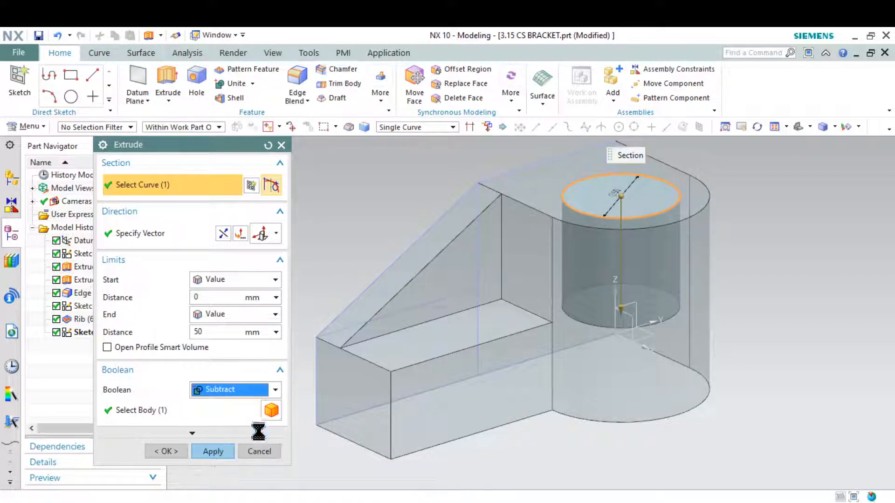
click(261, 314)
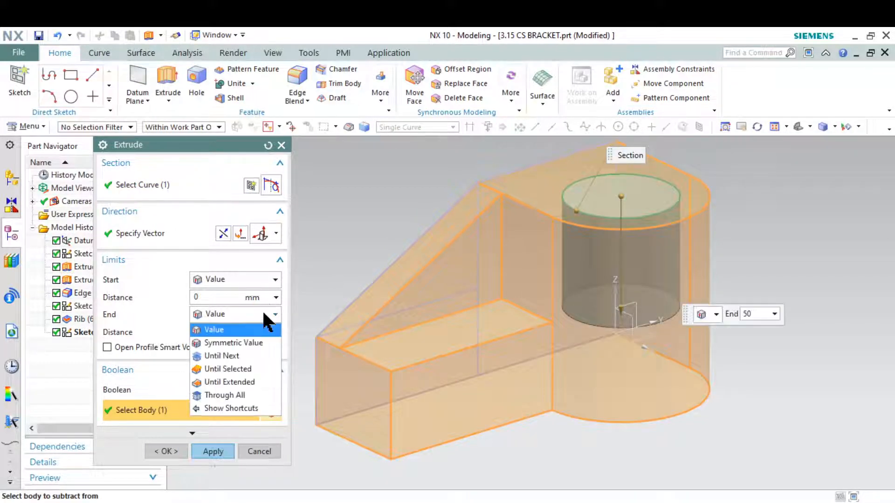
click(257, 394)
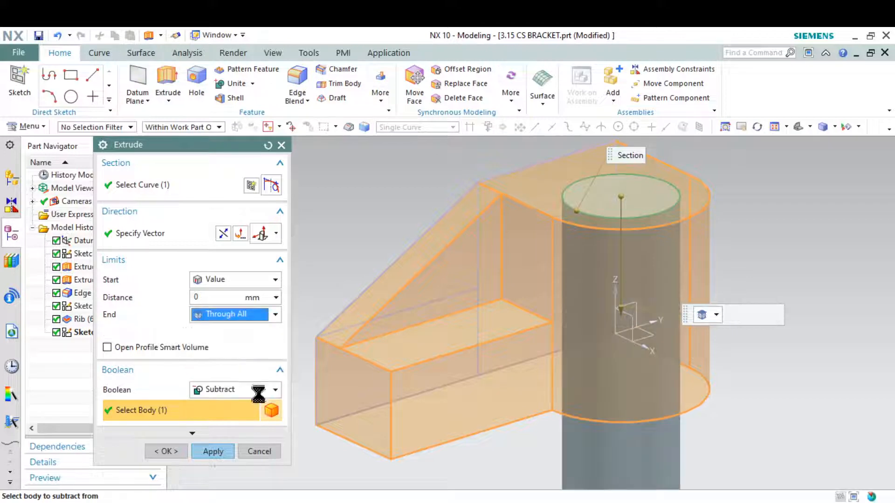
click(222, 435)
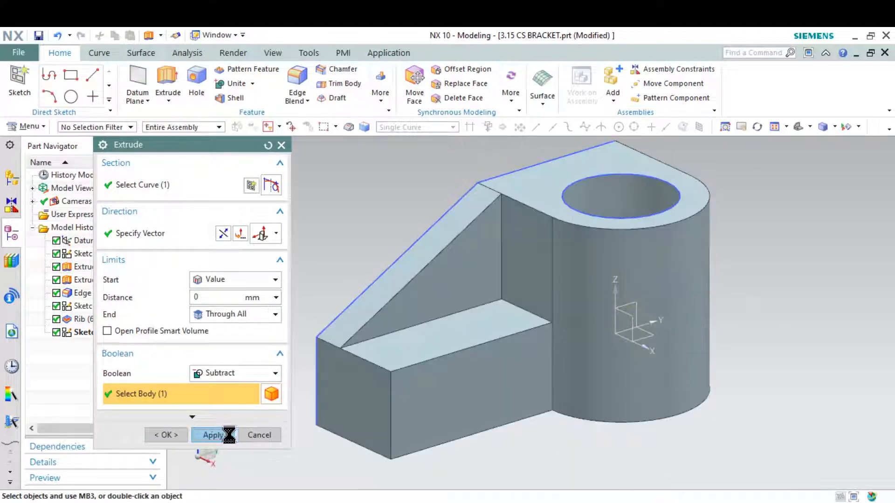
click(261, 434)
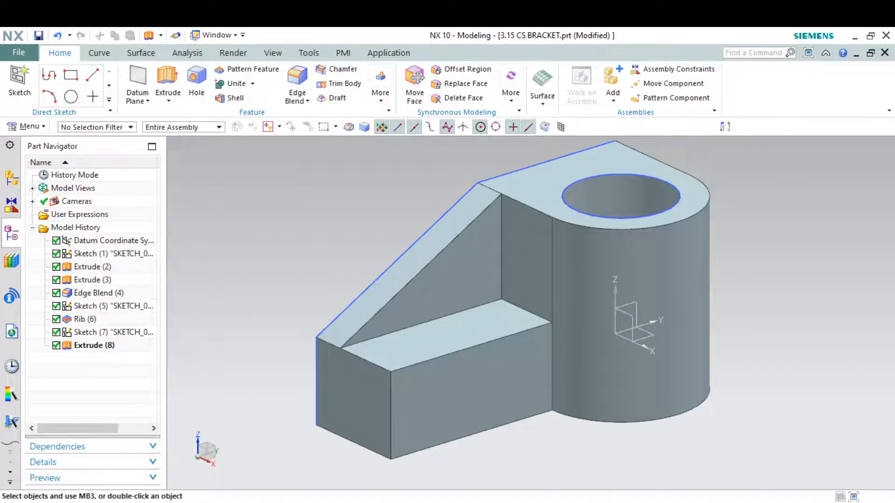
Step: Check the slot on the Snipping Tool drawing, and start a new sketch on the low block's long outer side face in NX
key(alt+Tab)
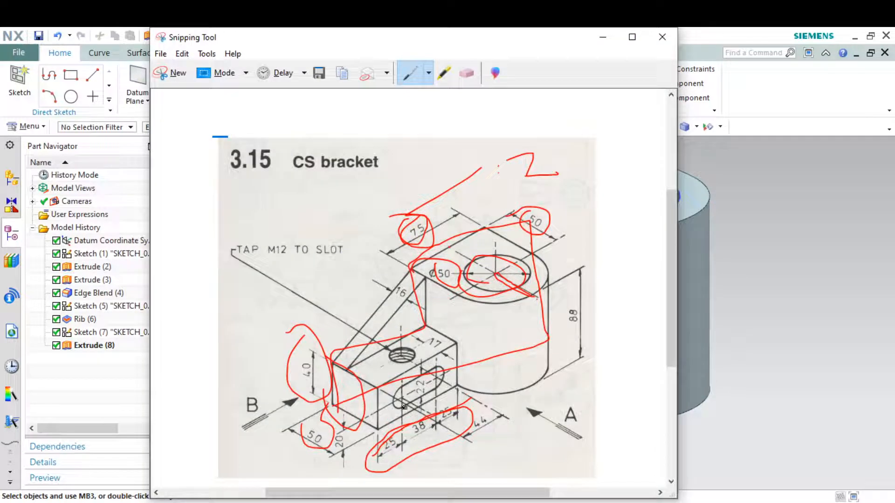
click(603, 36)
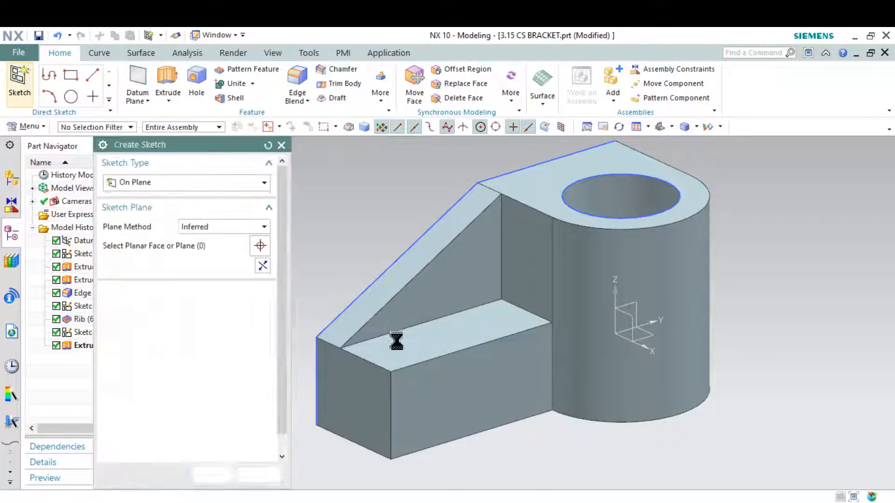
click(458, 376)
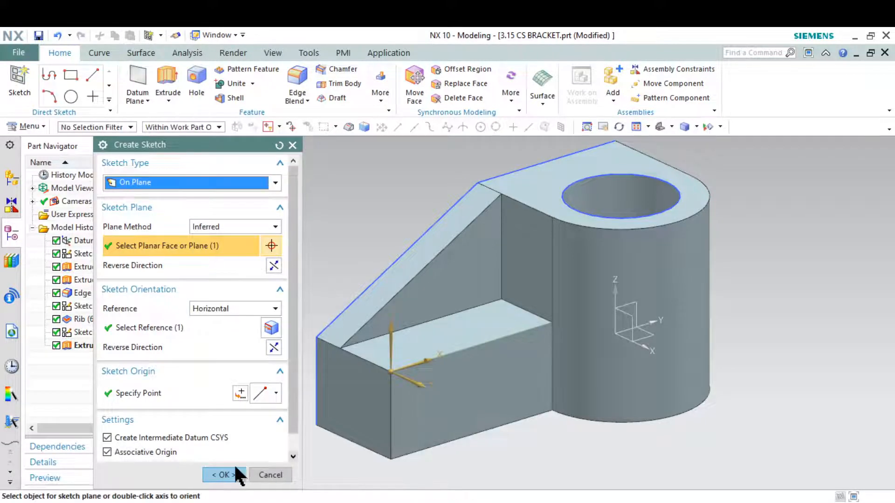
click(226, 474)
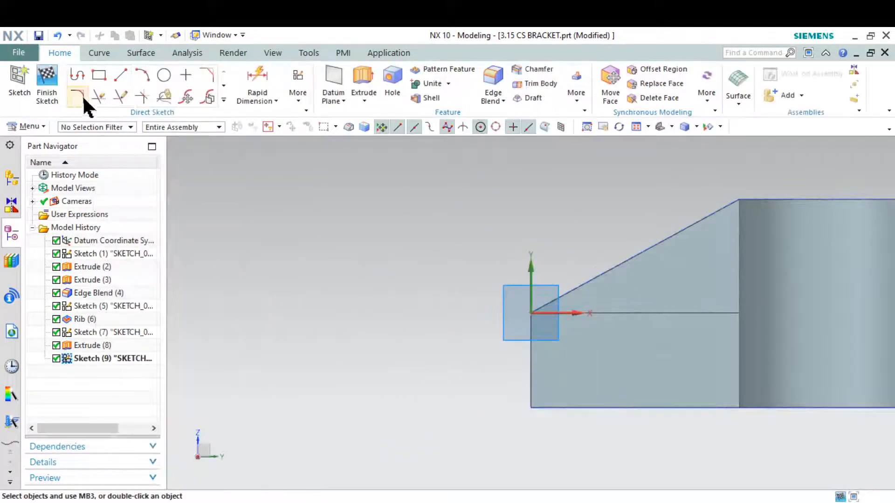
Step: Sketch a circle about 23 mm in diameter and a slightly smaller one about 40 mm beside it, both centered at mid-height of the low block
click(158, 76)
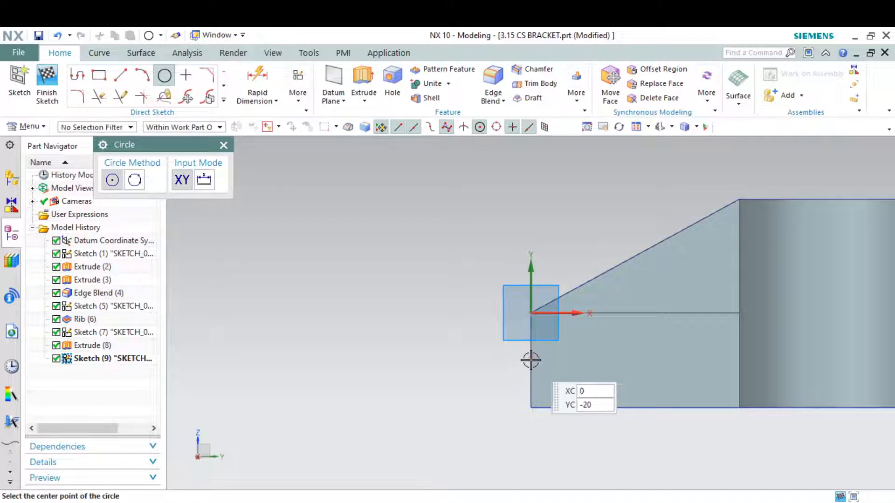
click(586, 359)
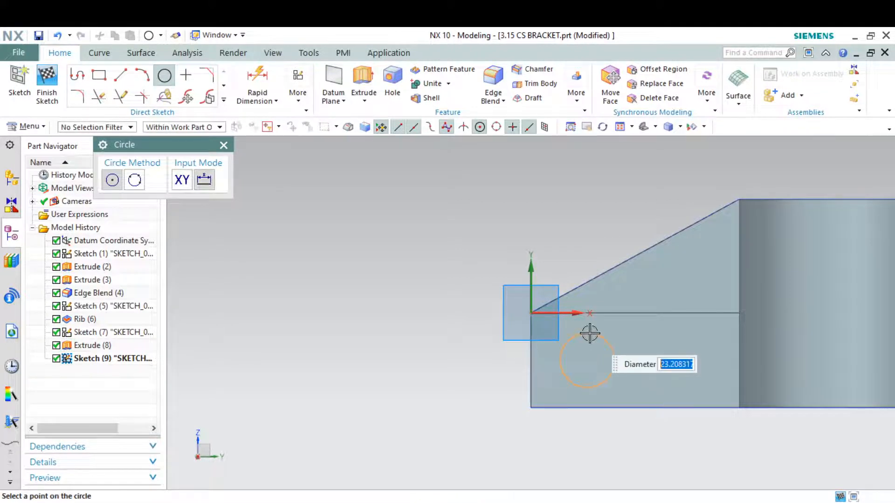
key(Return)
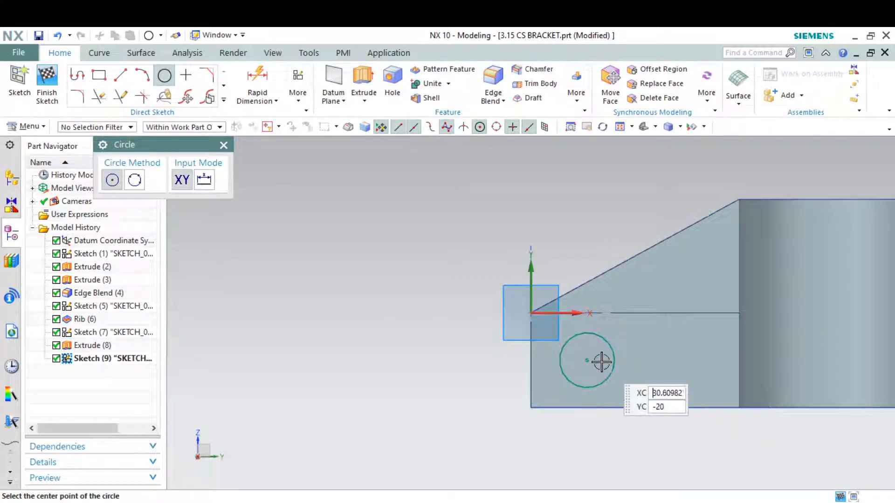
click(682, 361)
click(683, 337)
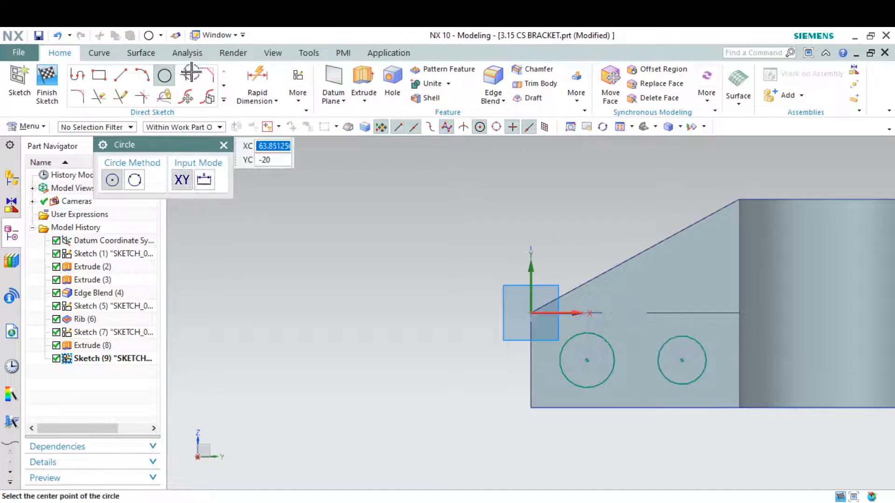
Step: Draw a horizontal line about 57 mm long above the two circles and another about 60 mm long below them
click(120, 74)
scroll(606, 369, up, 3)
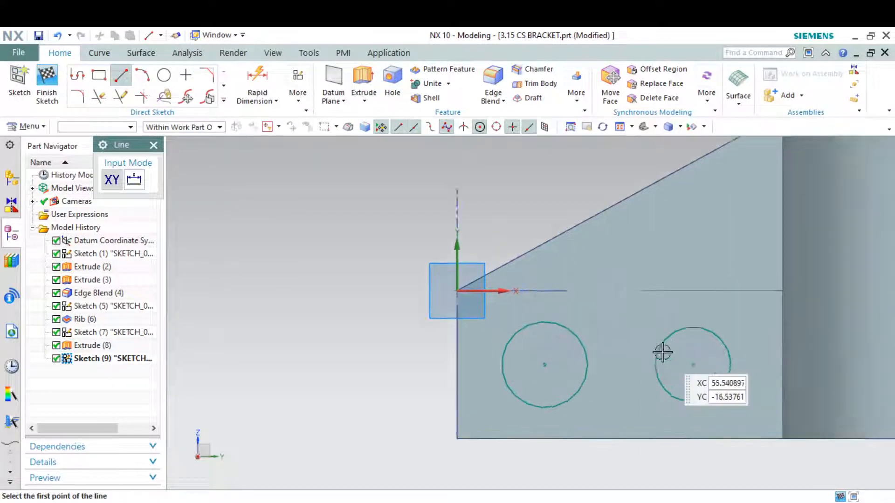
click(743, 303)
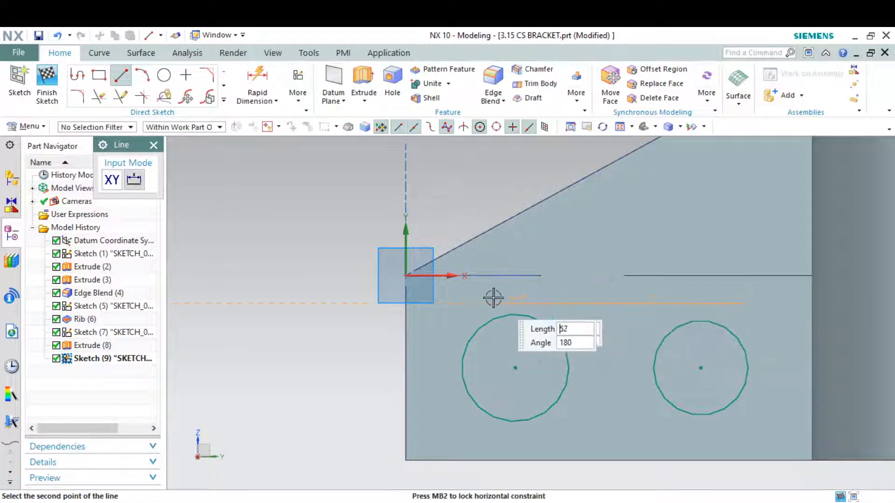
click(479, 303)
click(482, 441)
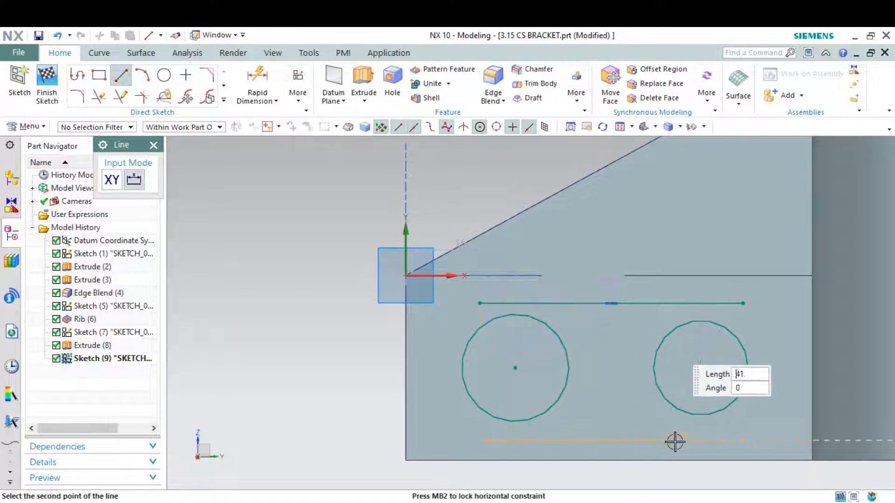
click(756, 440)
key(Escape)
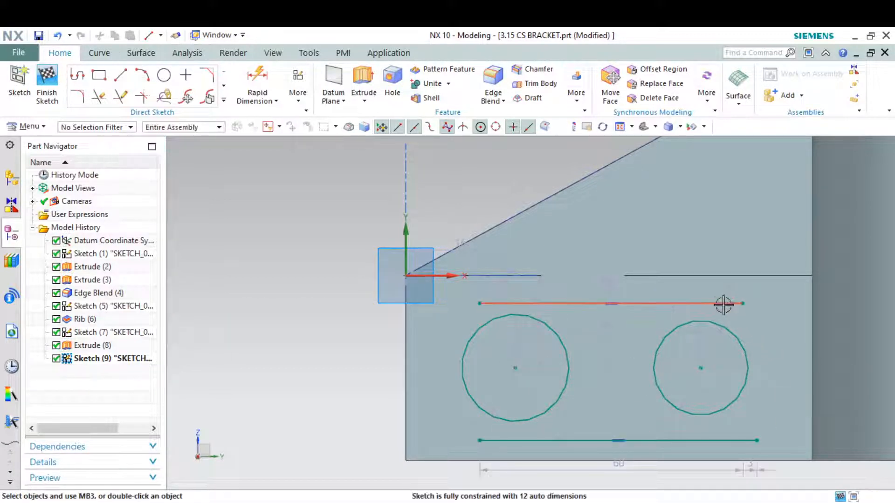
Step: Make the circle nearer the tall block tangent to the upper line
click(720, 304)
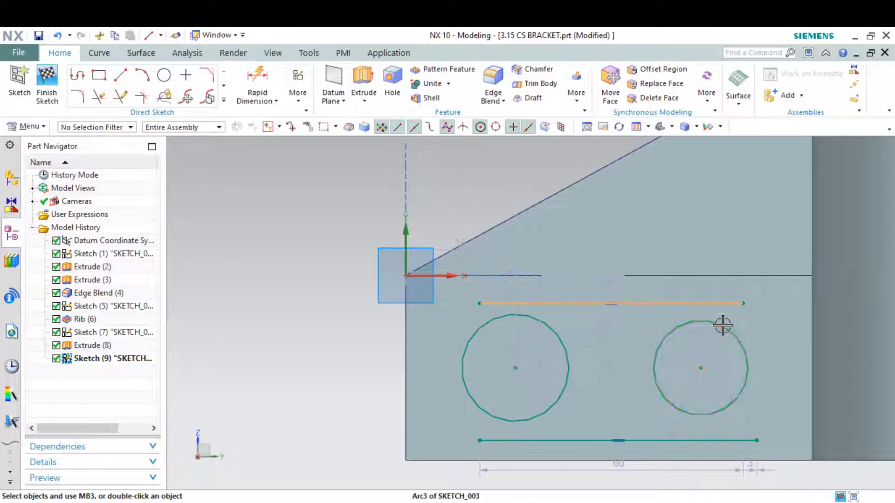
click(726, 325)
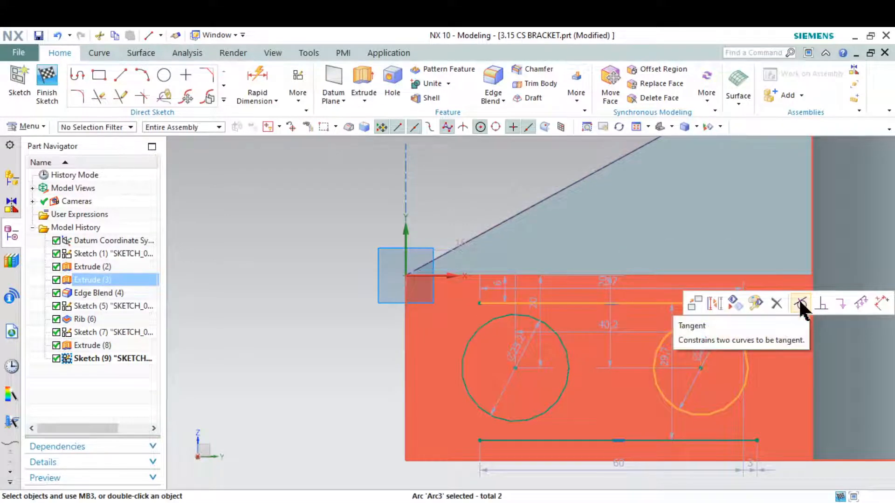
click(724, 440)
click(769, 366)
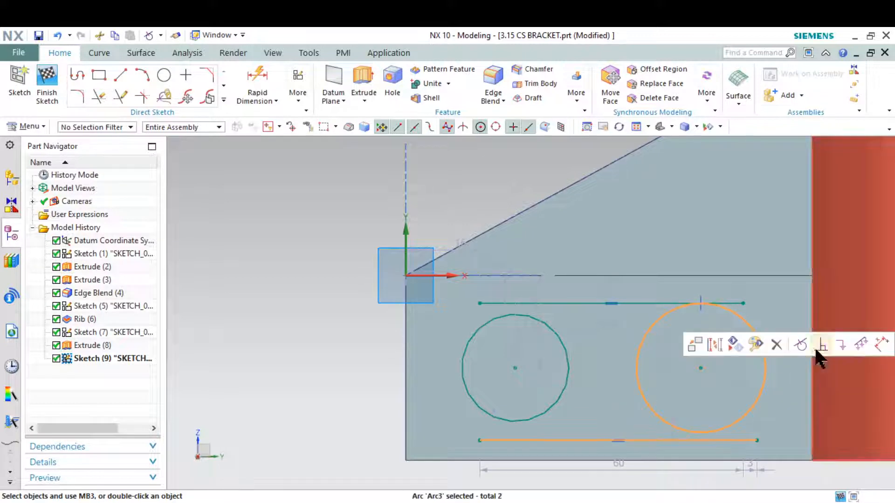
click(817, 345)
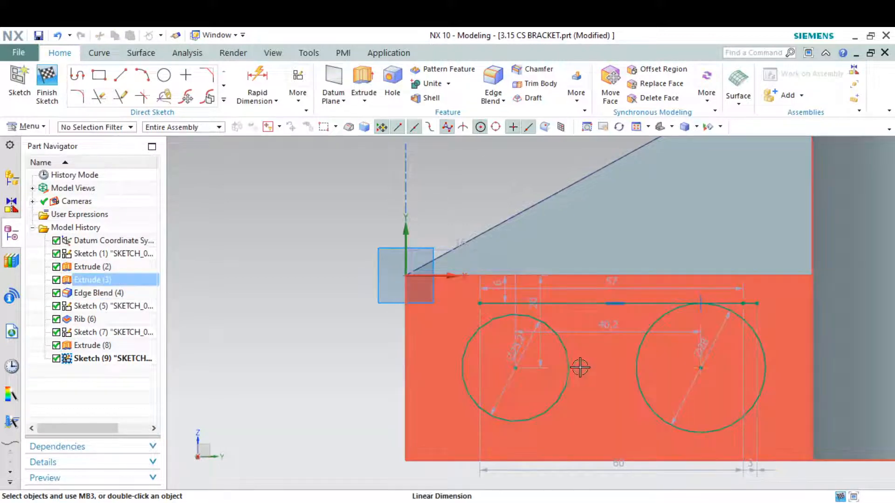
scroll(606, 345, down, 2)
scroll(633, 387, up, 1)
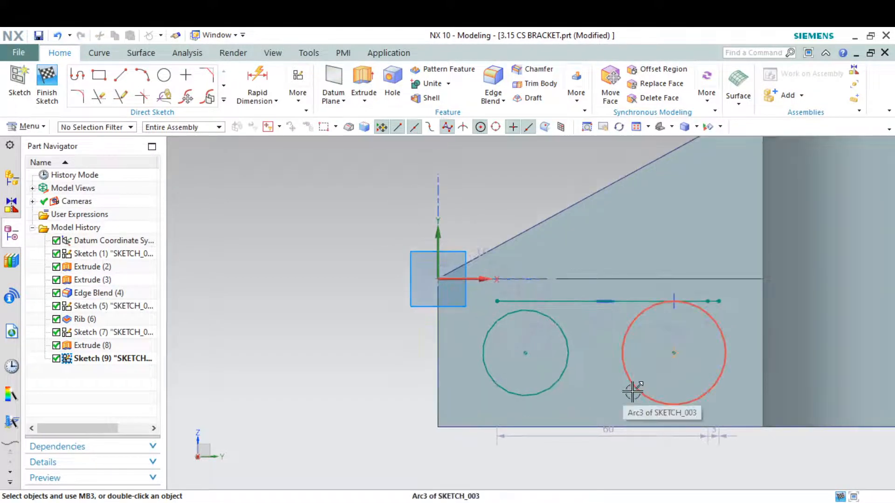
Step: Make the circle farther from the tall block tangent to both the lower line and the upper line
scroll(640, 415, up, 2)
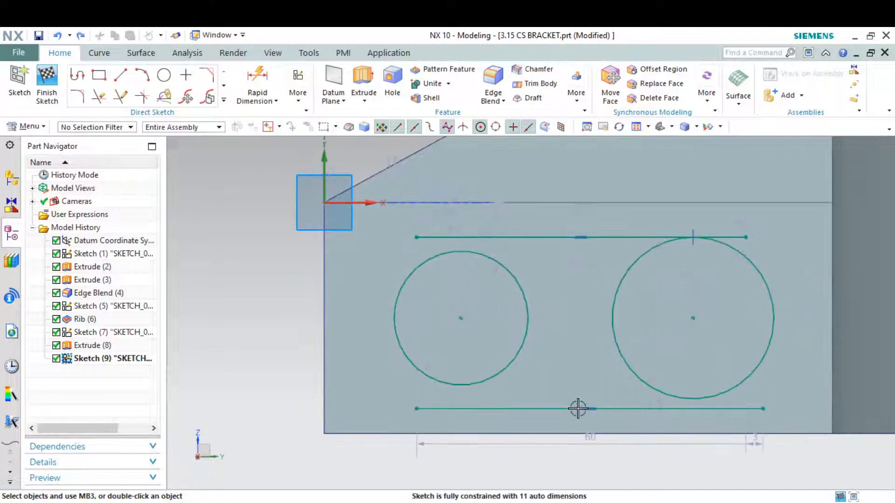
click(550, 409)
click(497, 378)
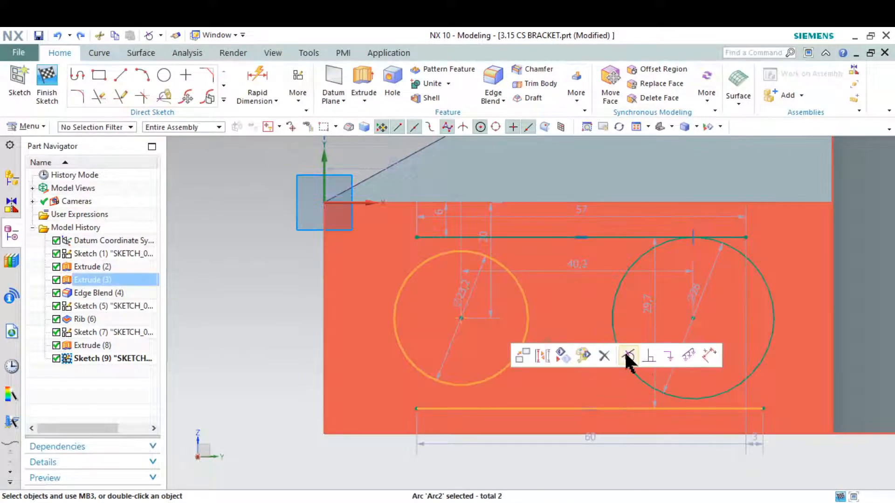
click(625, 353)
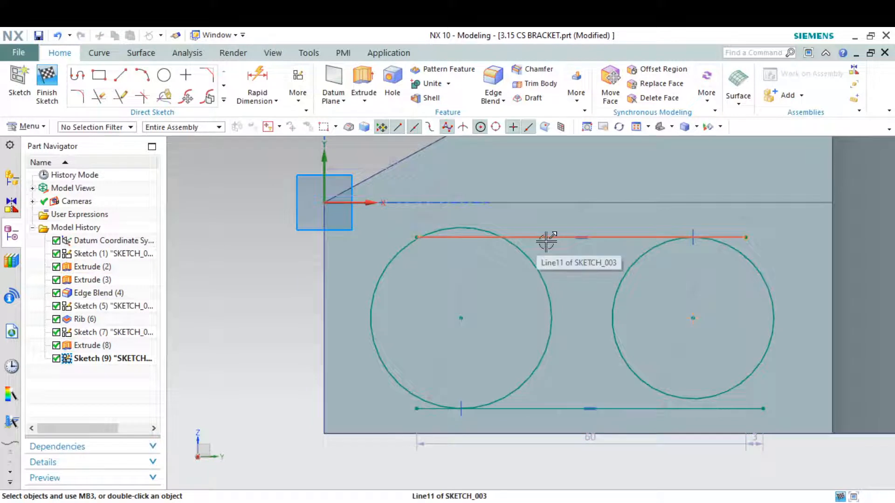
click(546, 238)
click(484, 231)
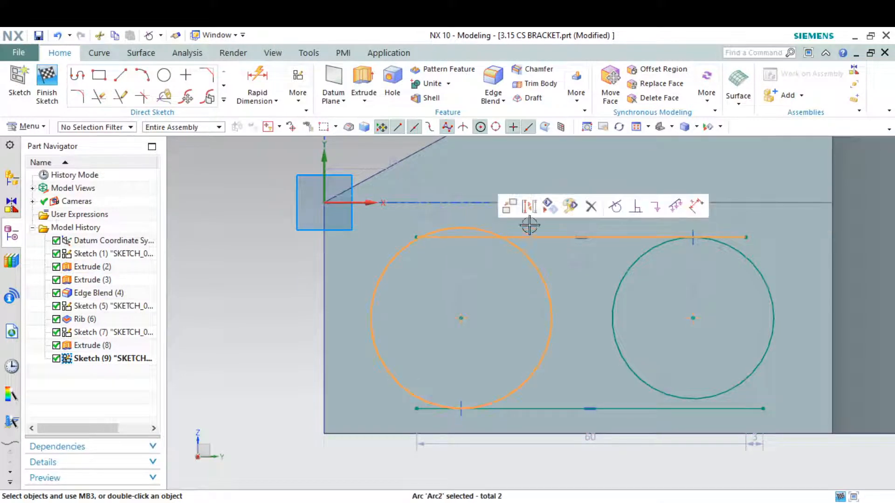
click(616, 206)
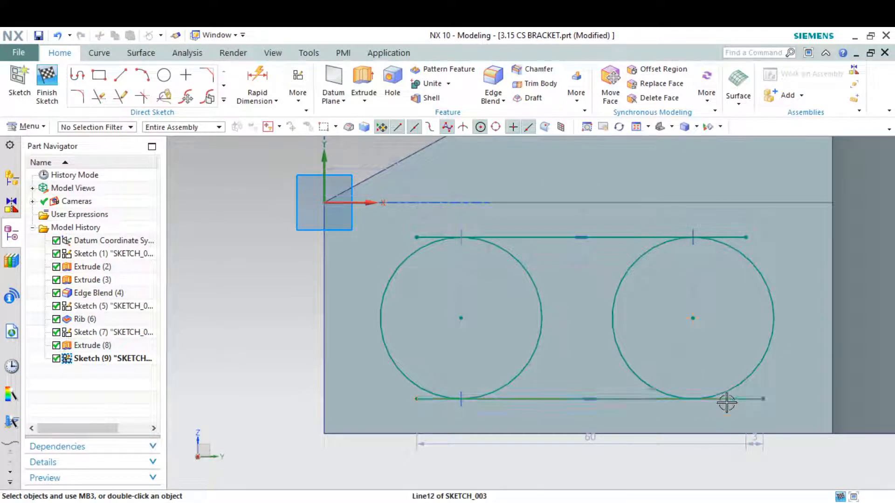
Step: Try to make the circle nearer the tall block tangent to the lower line
click(727, 400)
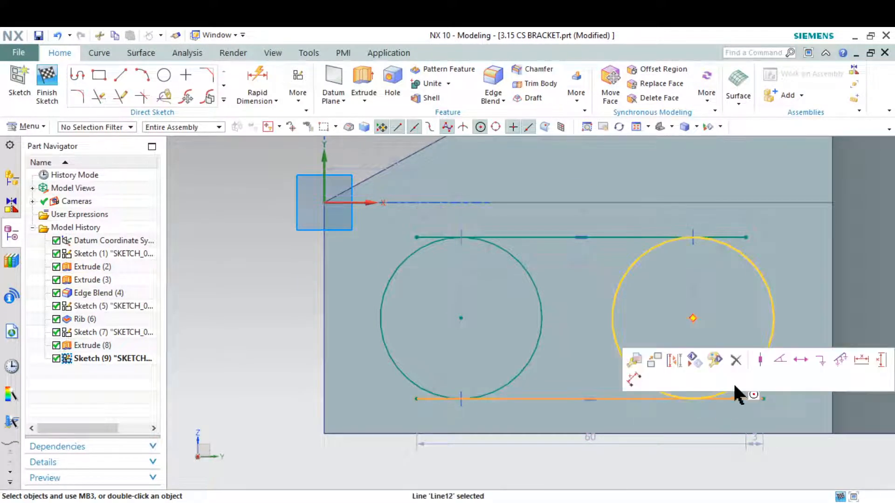
click(777, 306)
click(806, 286)
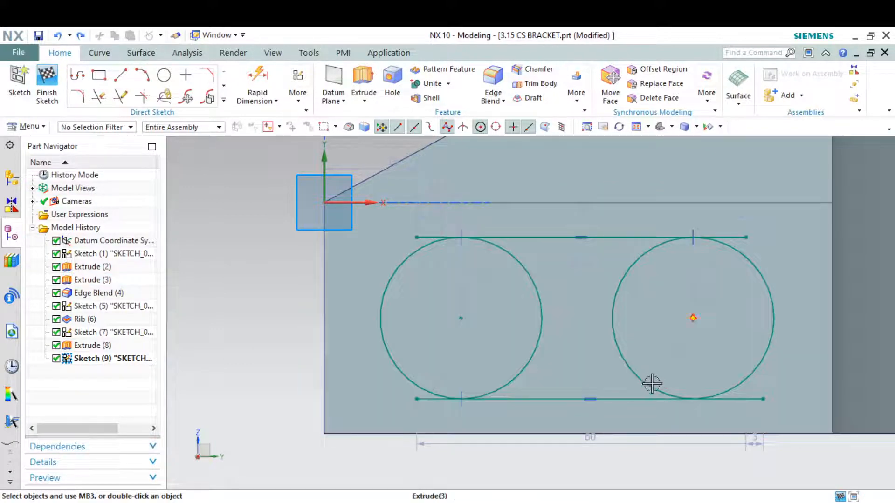
Step: Check the reference drawing and dimension the horizontal distance between the two circle centres at 38 mm
key(alt+Tab)
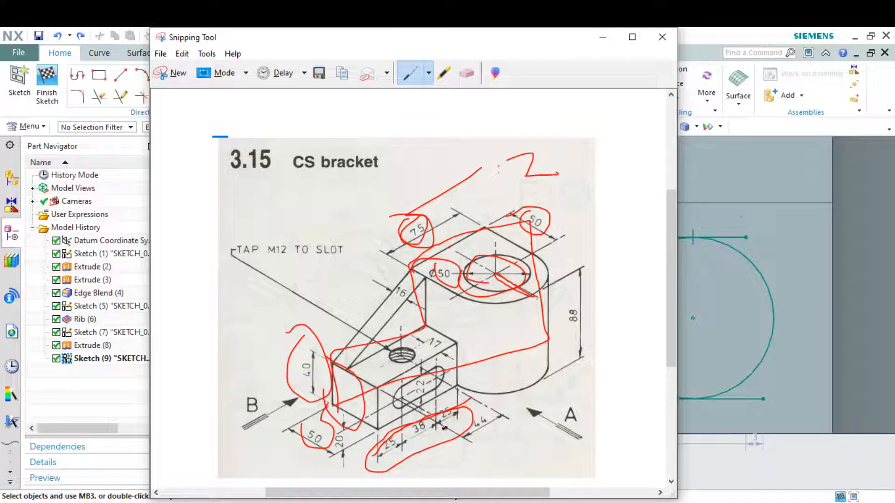
click(601, 39)
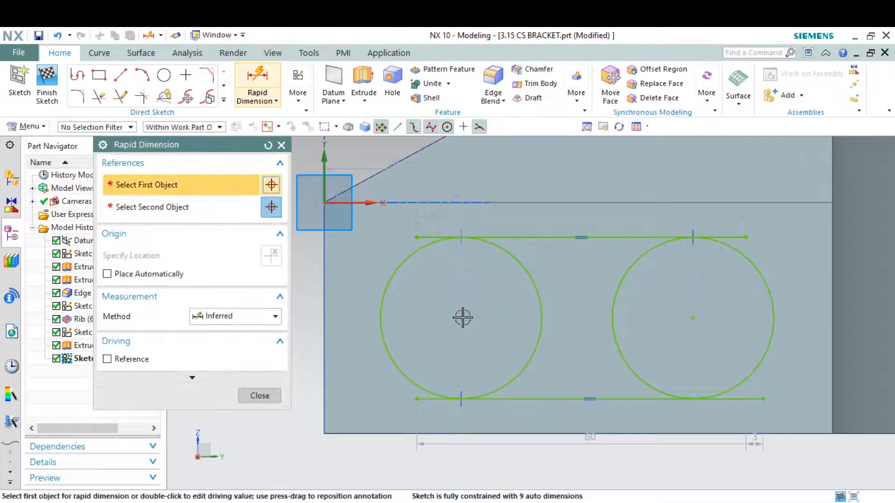
click(460, 316)
click(694, 317)
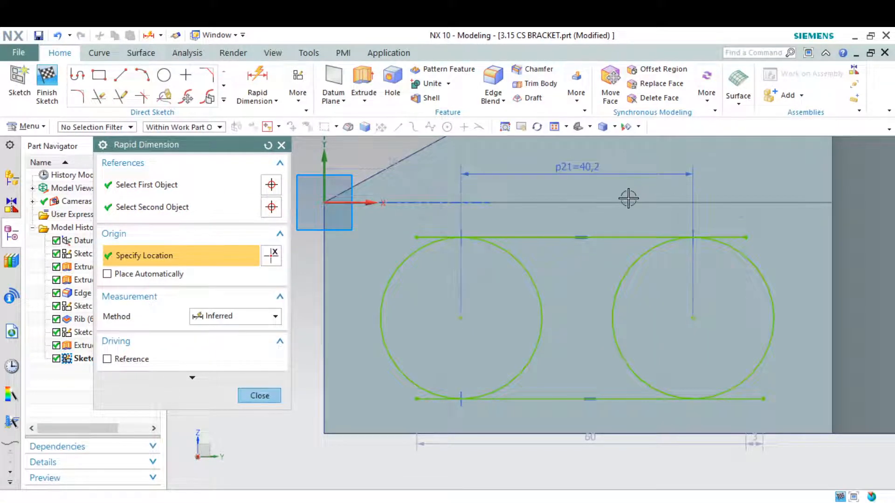
text(38)
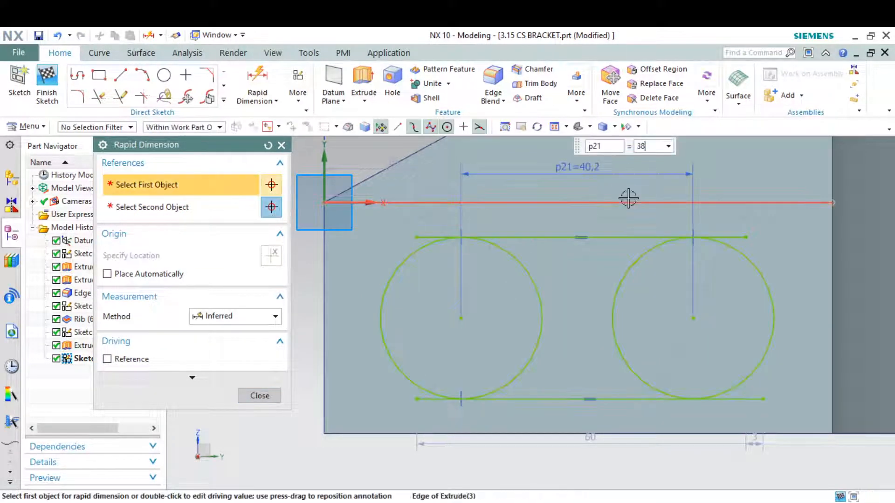
key(Return)
key(Escape)
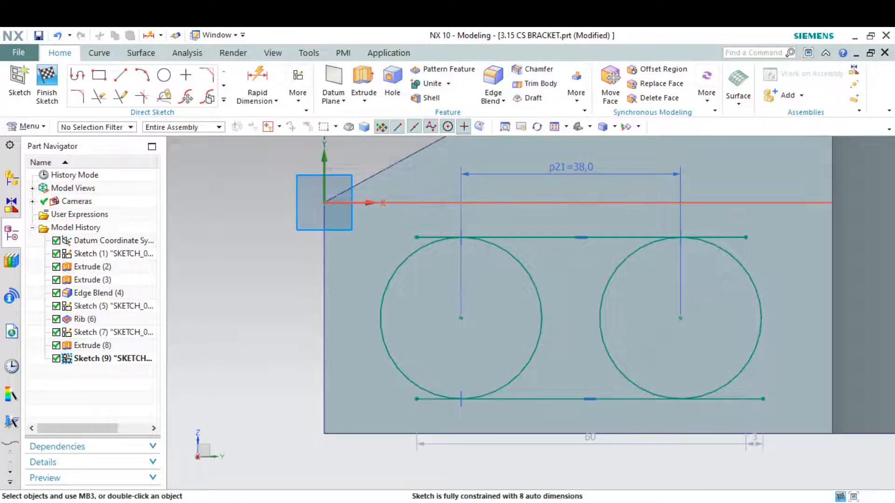
Step: Check the reference drawing and dimension the far circle's centre 25 mm from the low block's outer vertical edge
key(alt+Tab)
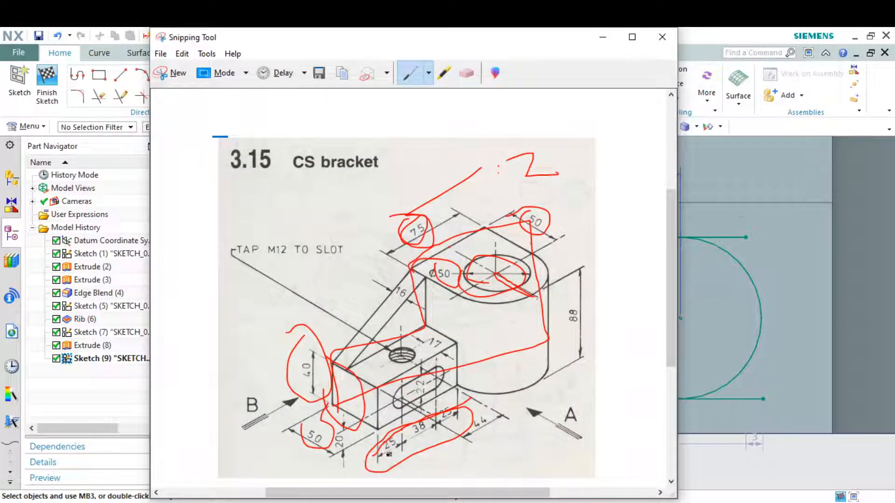
click(602, 34)
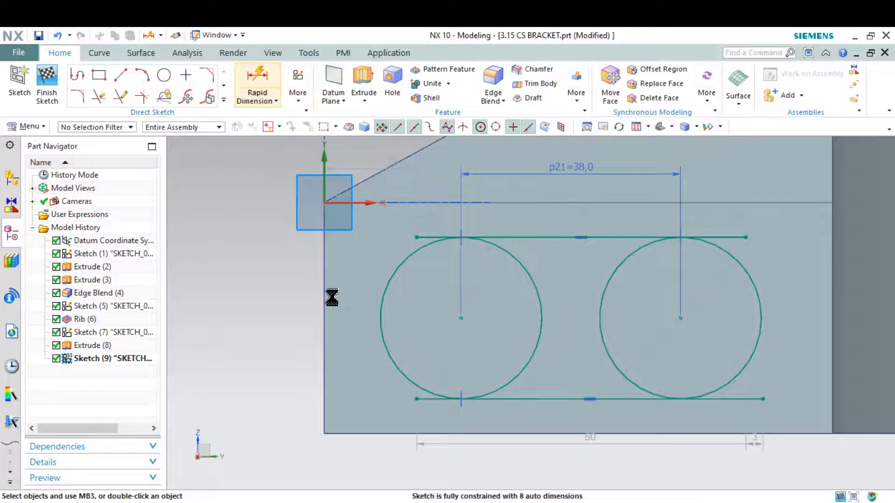
click(324, 285)
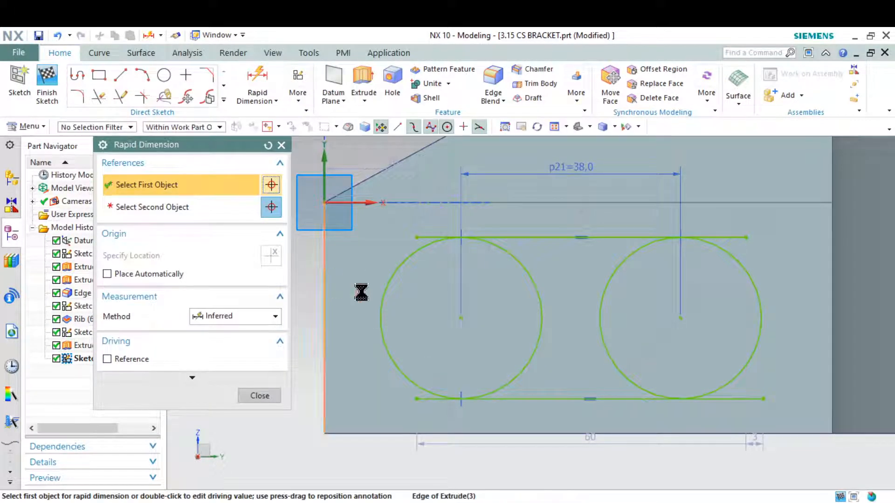
click(459, 317)
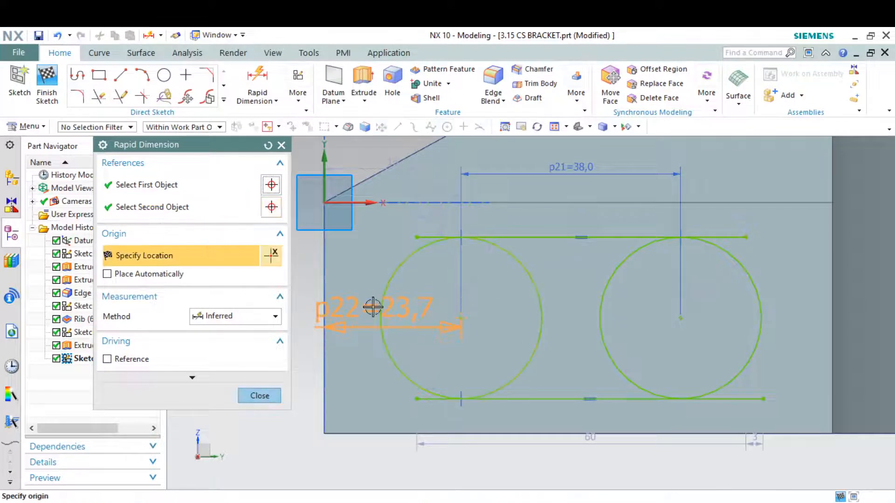
click(372, 307)
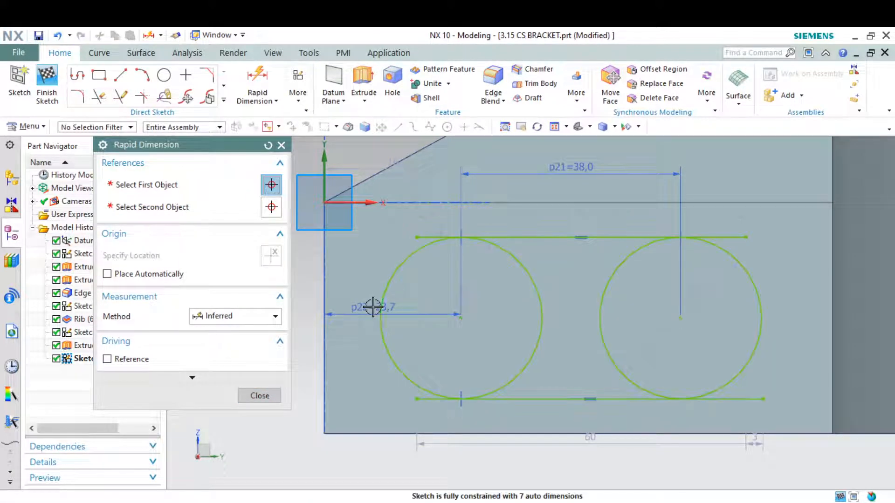
text(25)
middle_click(373, 307)
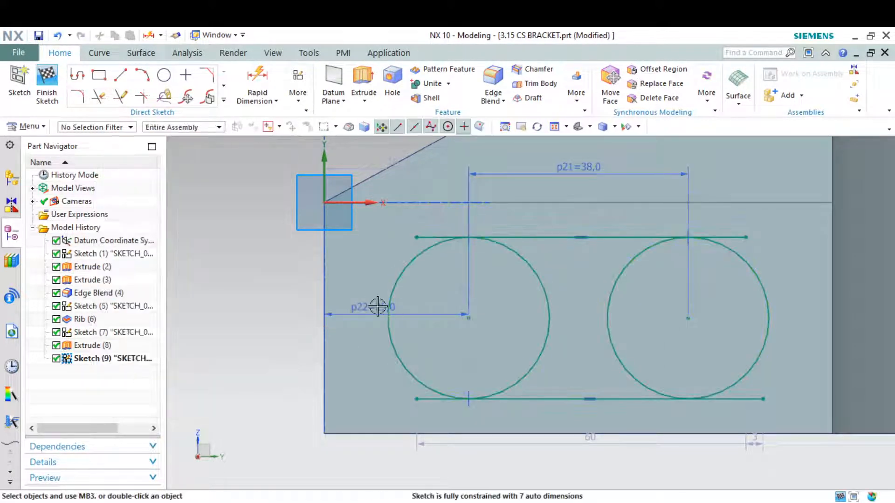
Step: Check the slot width in the reference drawing and set the diameter of both circles to 22 mm
click(681, 502)
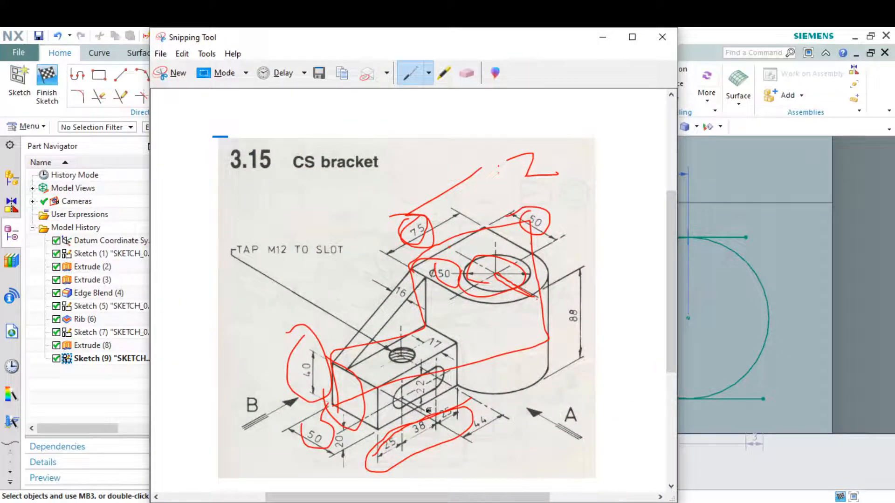
click(603, 36)
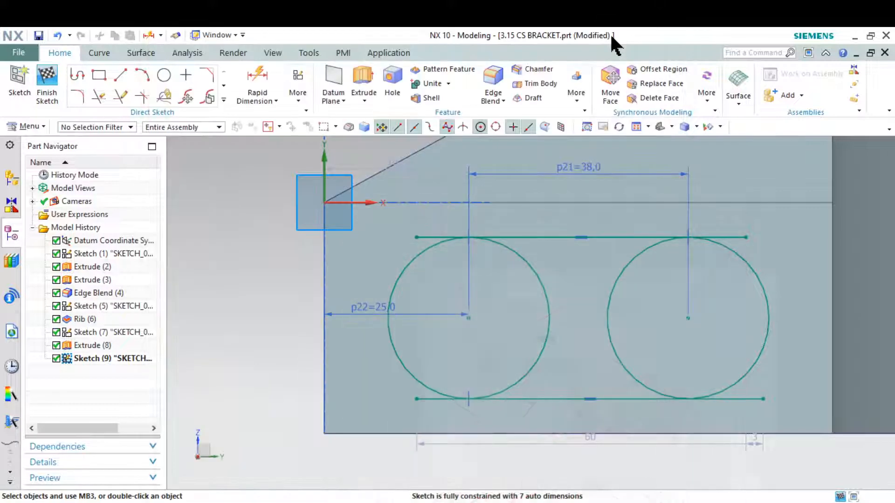
double_click(704, 290)
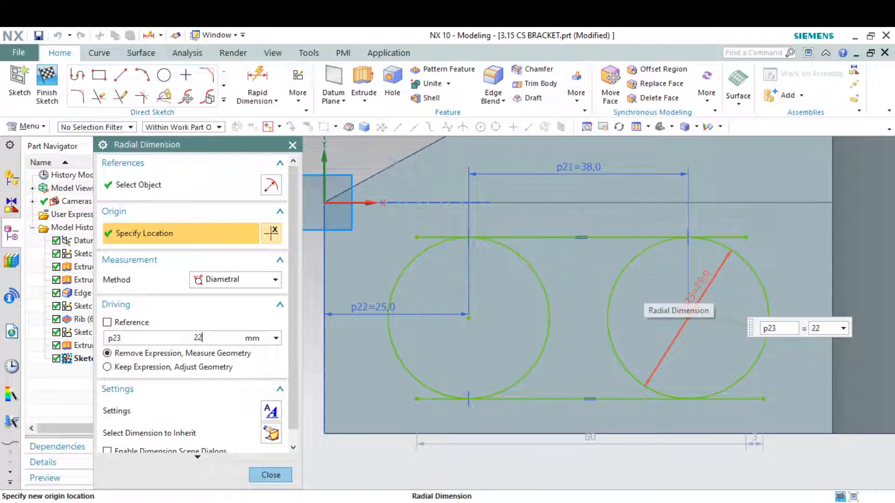
text(22)
key(Return)
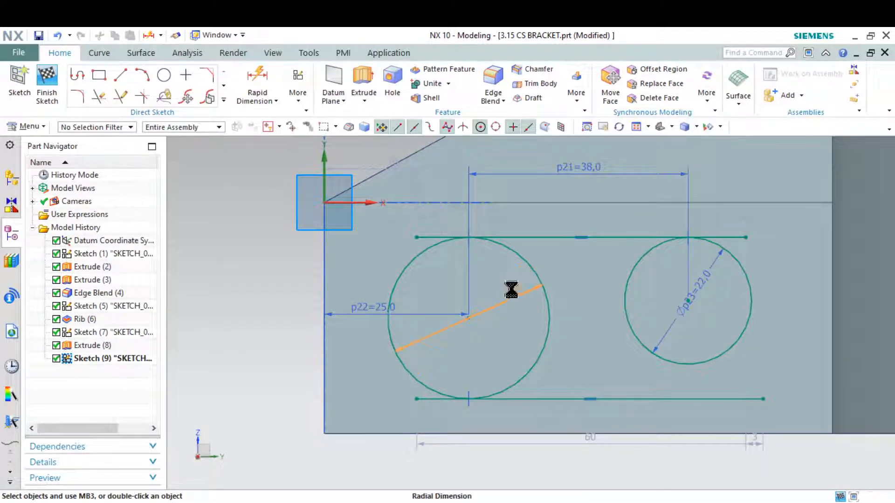
double_click(511, 289)
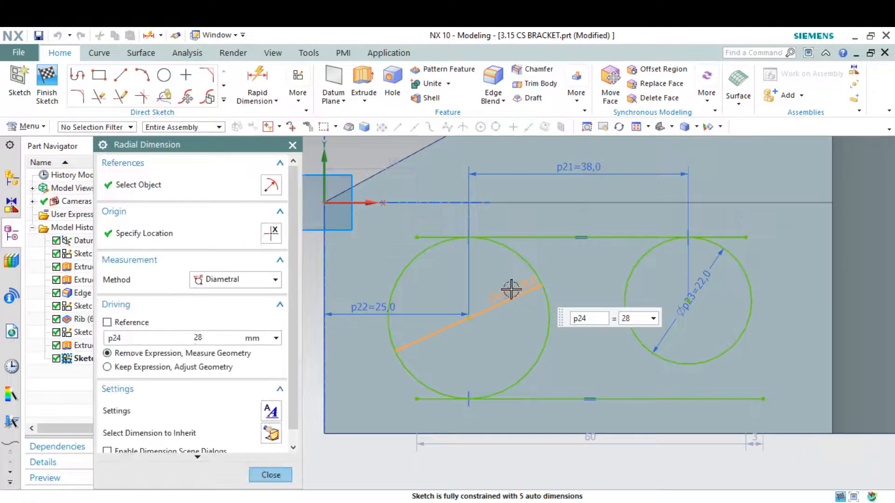
text(22)
key(Return)
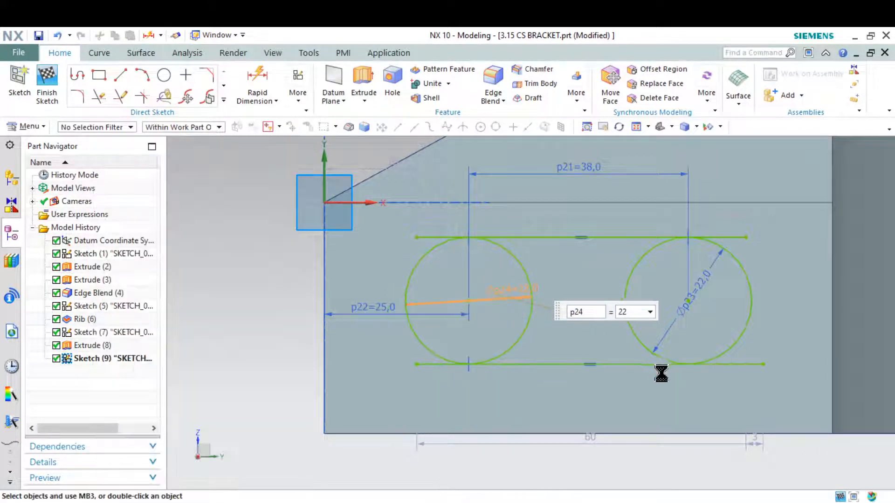
scroll(703, 370, up, 2)
click(717, 360)
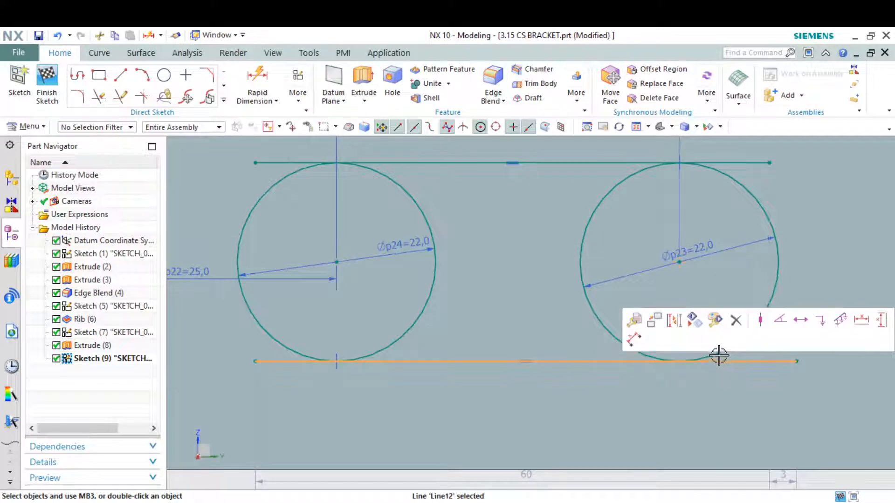
click(707, 359)
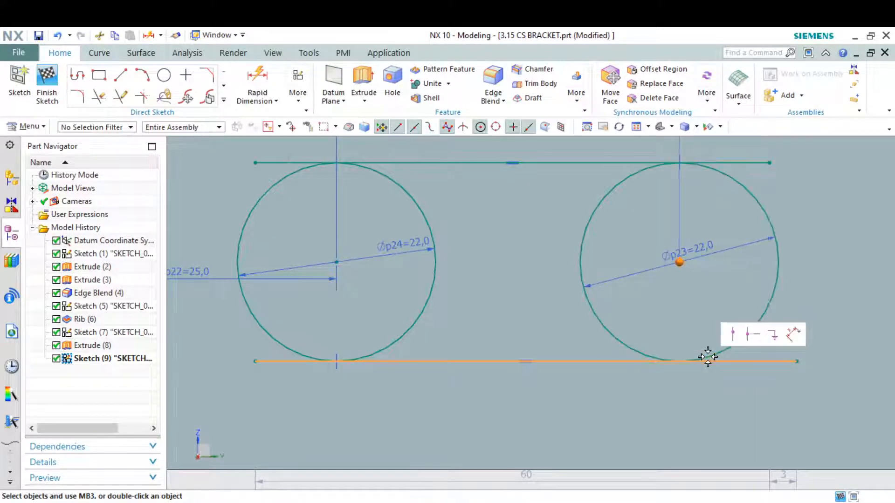
key(Escape)
click(631, 362)
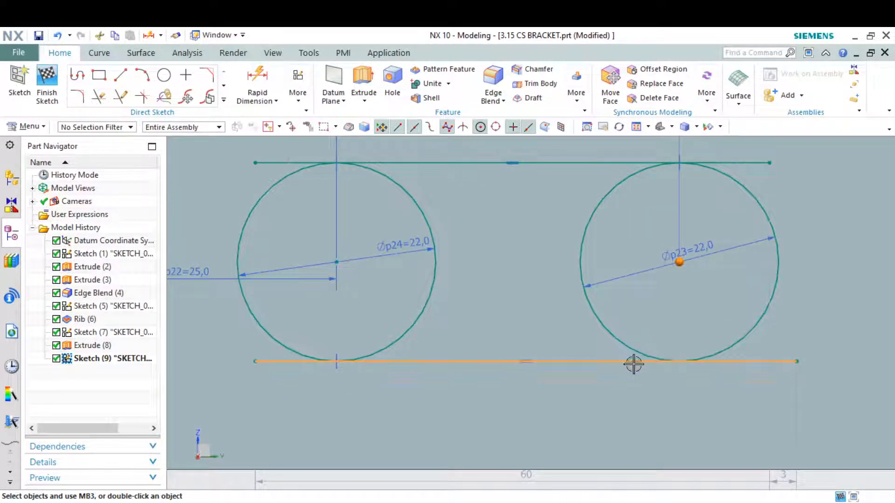
key(Escape)
scroll(546, 294, up, 3)
Step: Trim the four ends of the upper and lower lines that extend past the tangent points on the circles
click(186, 52)
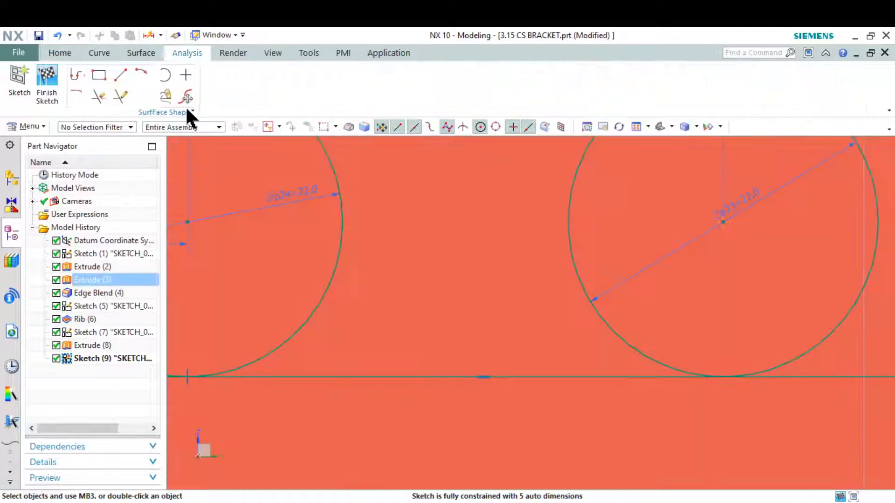
scroll(121, 91, up, 3)
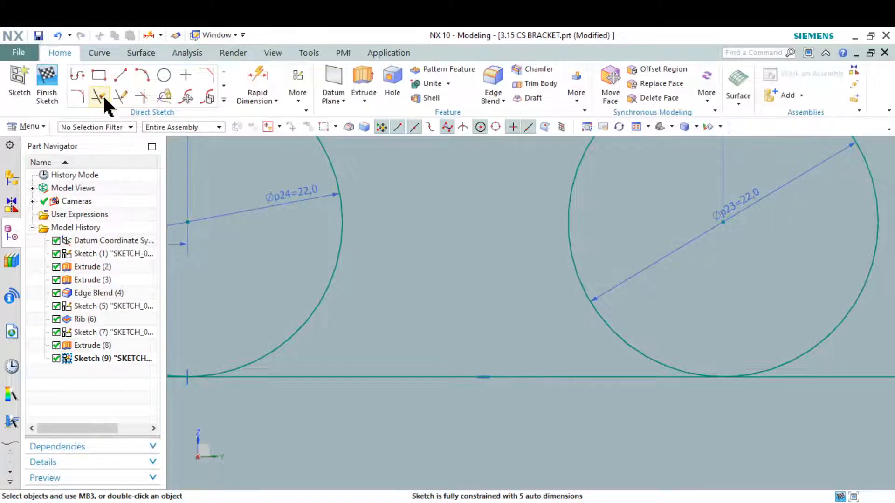
click(100, 97)
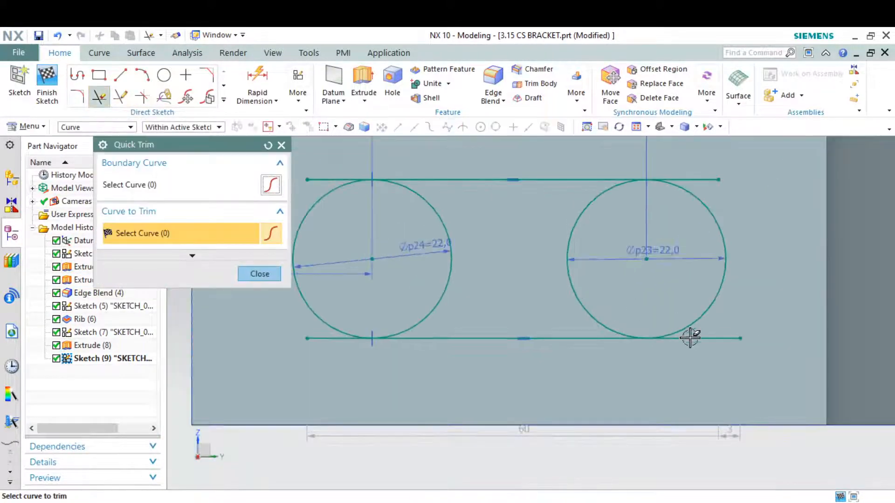
click(703, 338)
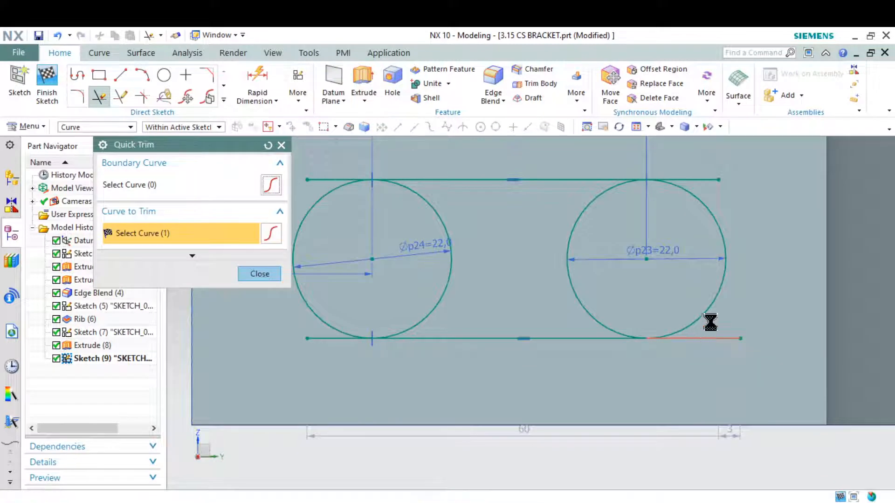
click(699, 180)
scroll(746, 200, down, 2)
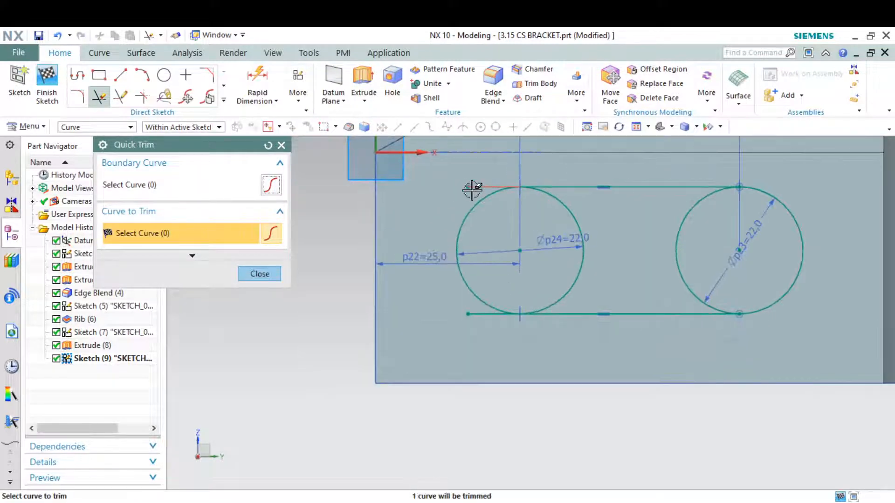
click(472, 189)
click(487, 315)
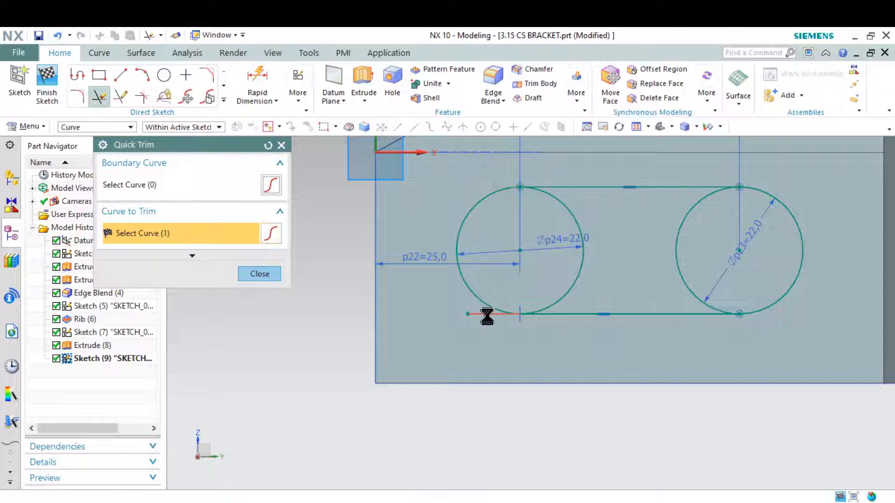
Step: Trim away the inner halves of both circles to leave a closed slot outline
click(577, 281)
click(685, 271)
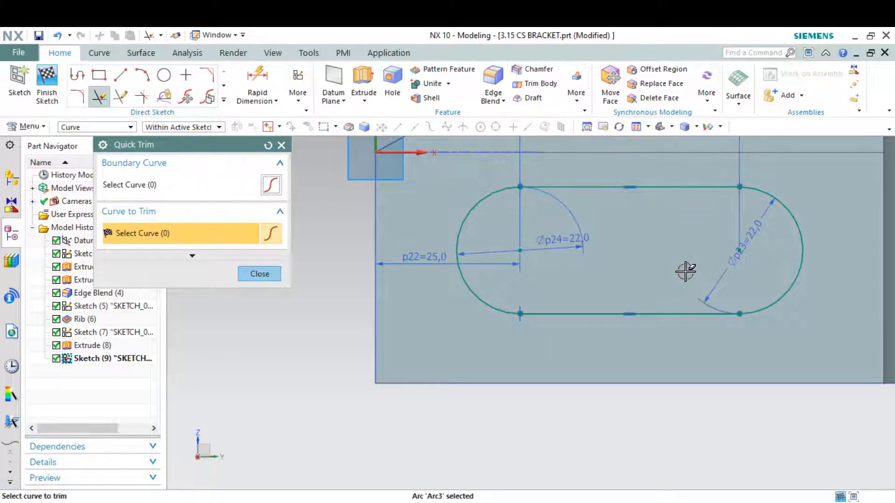
click(259, 274)
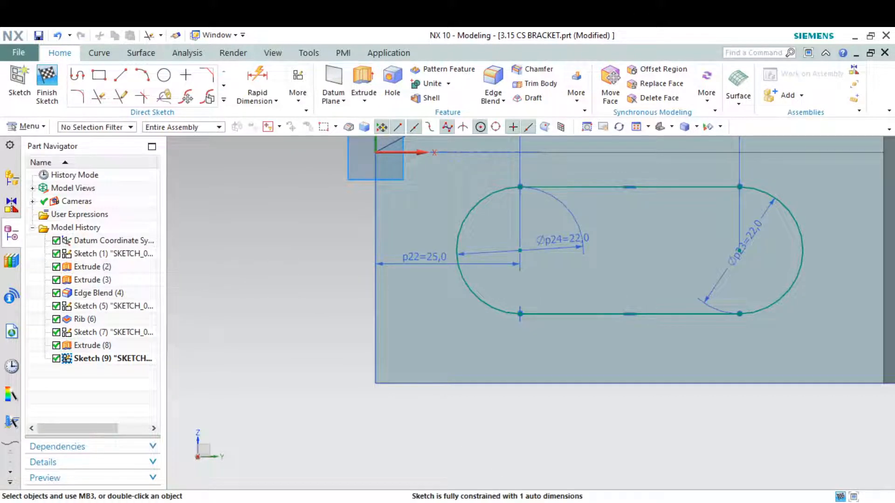
Step: Check the reference drawing and dimension the slot's arc centre 20 mm above the low block's bottom edge
scroll(536, 487, down, 2)
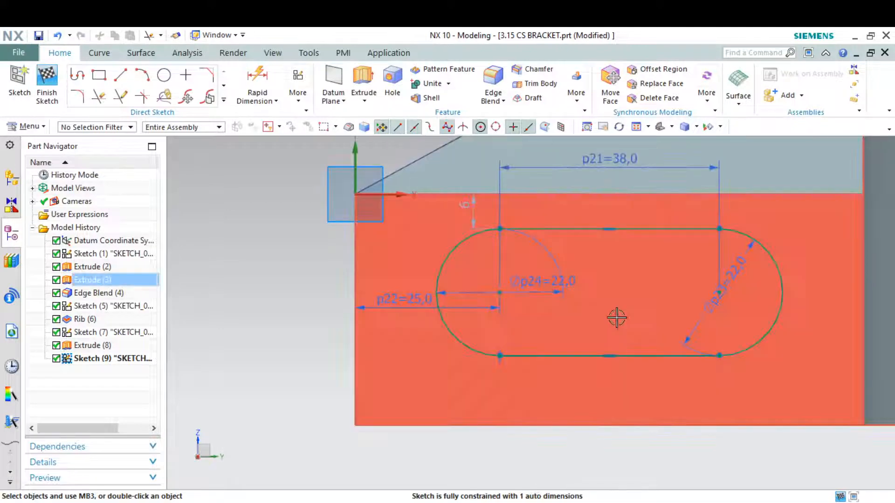
scroll(617, 316, up, 2)
key(alt+Tab)
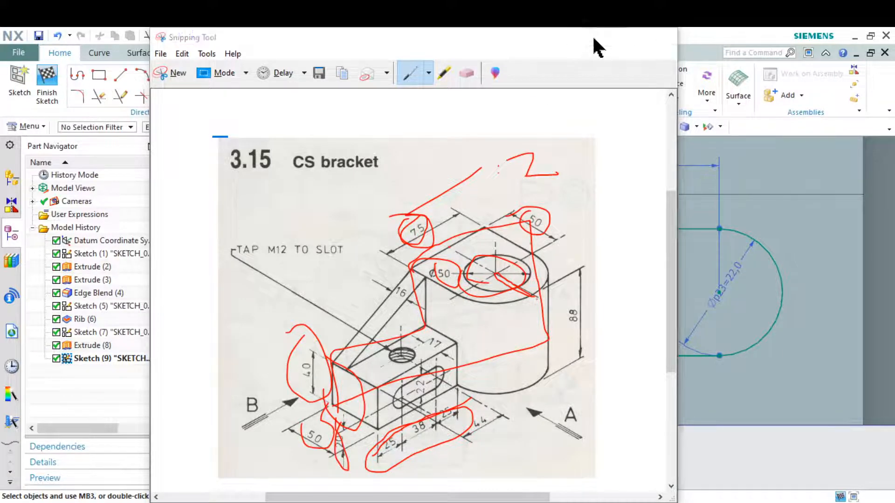
click(603, 37)
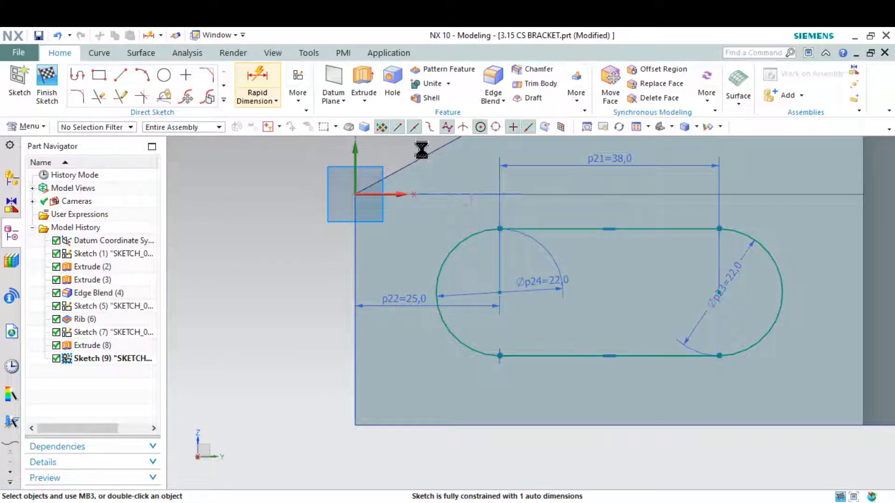
scroll(485, 289, up, 3)
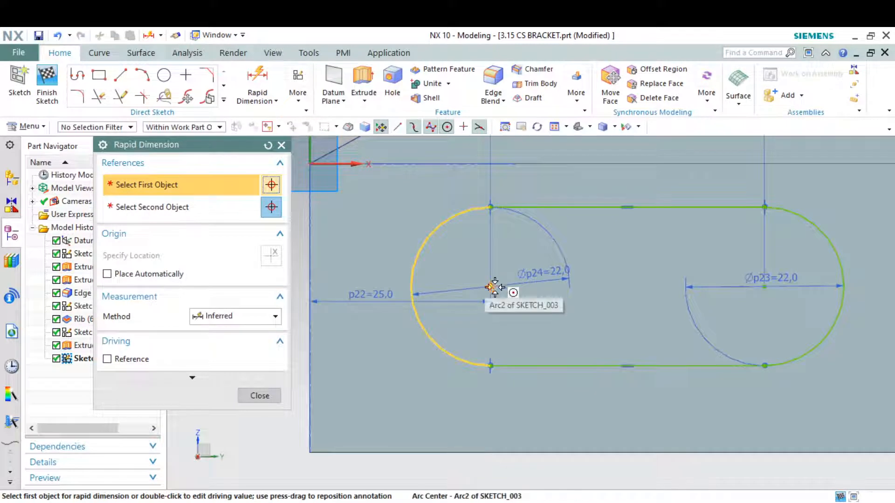
click(492, 287)
click(500, 453)
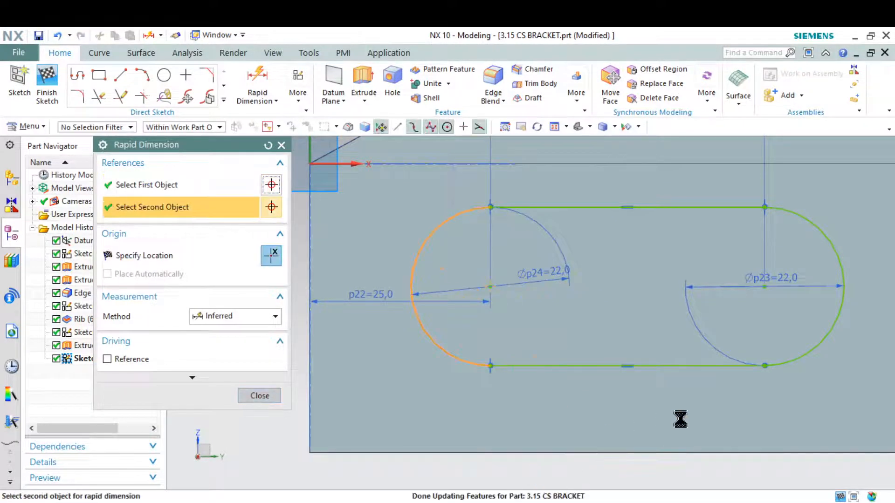
click(646, 359)
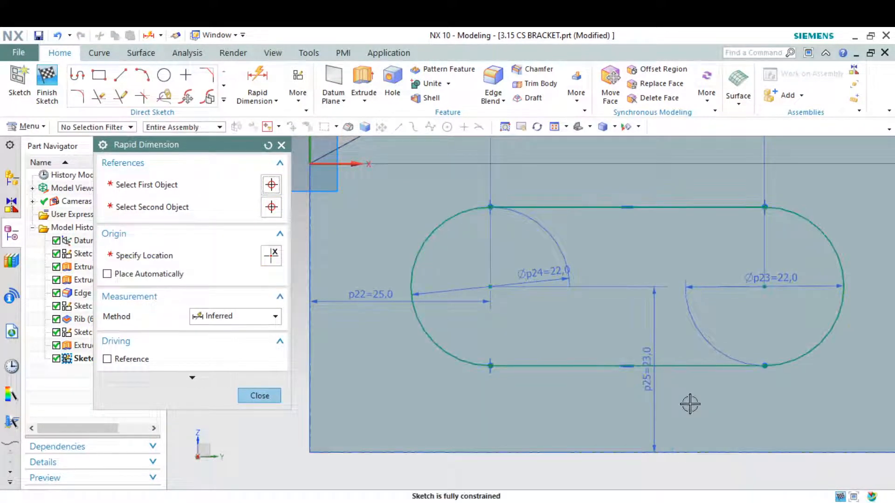
text(20)
key(Return)
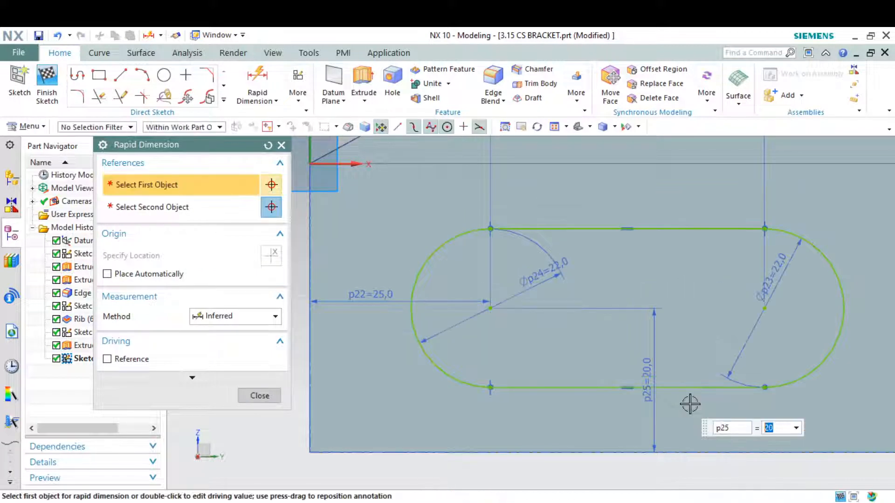
Step: Finish the fully dimensioned slot sketch and show the whole bracket in an isometric view
key(Escape)
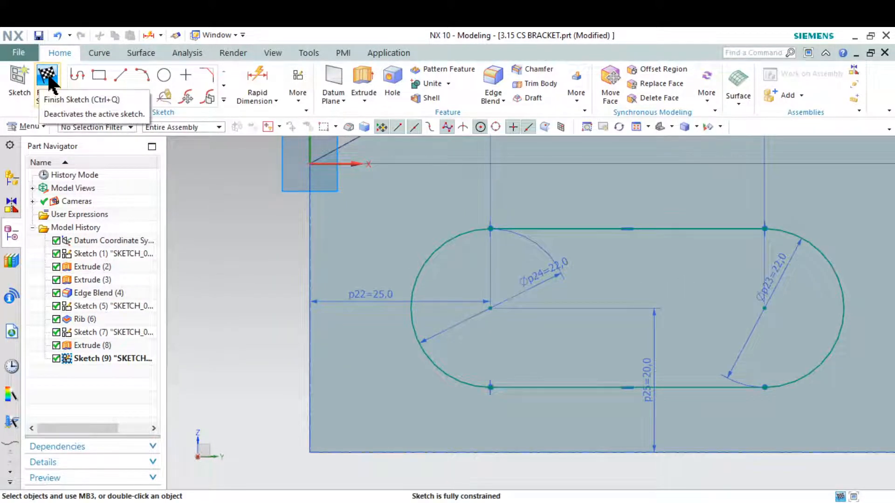
click(49, 79)
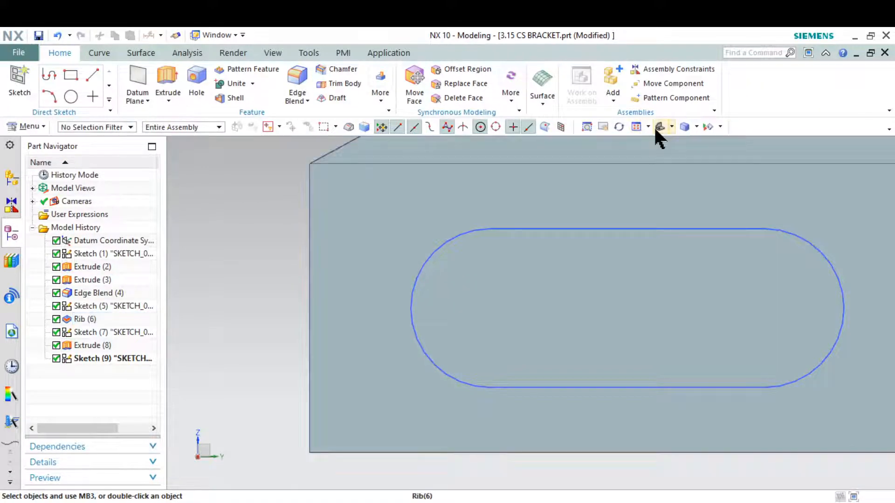
click(660, 127)
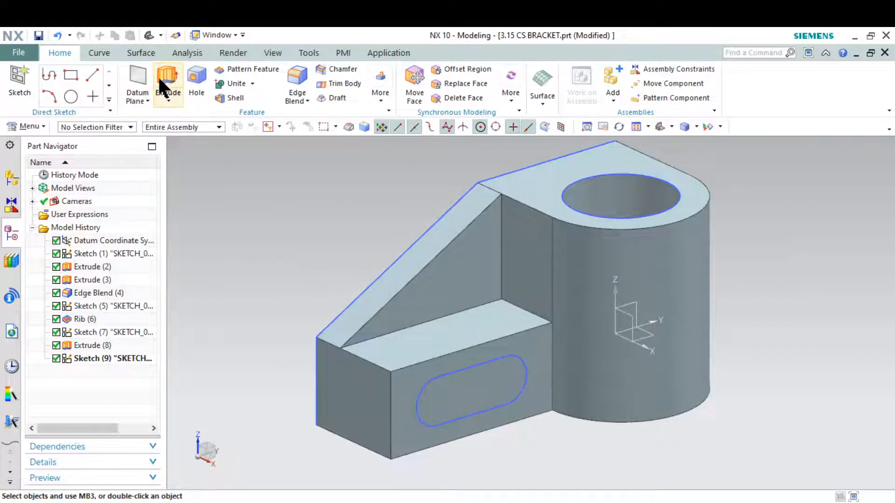
click(160, 80)
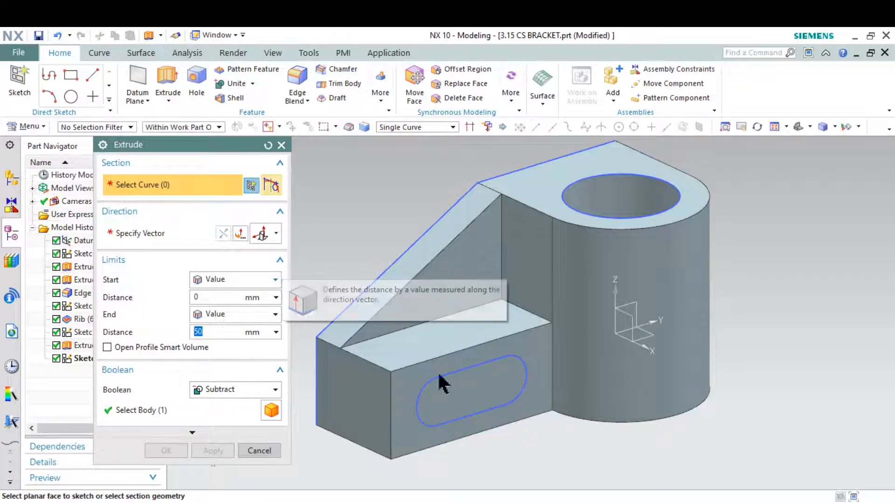
click(482, 364)
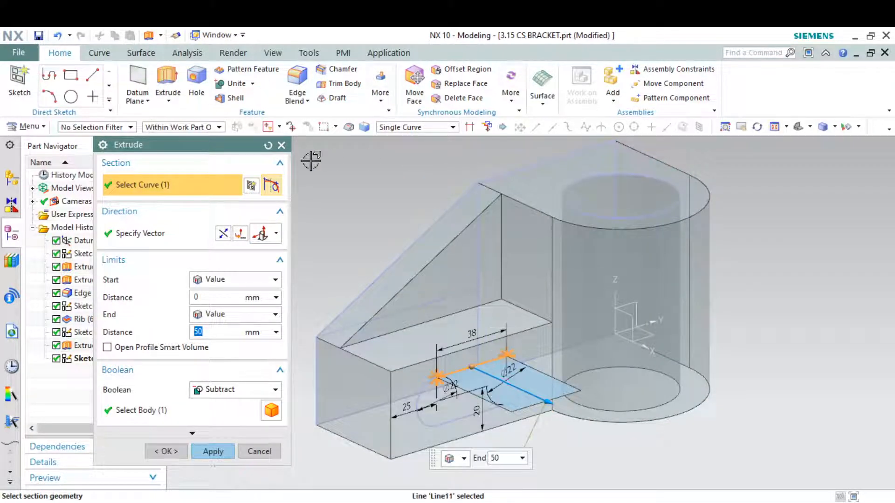
click(281, 146)
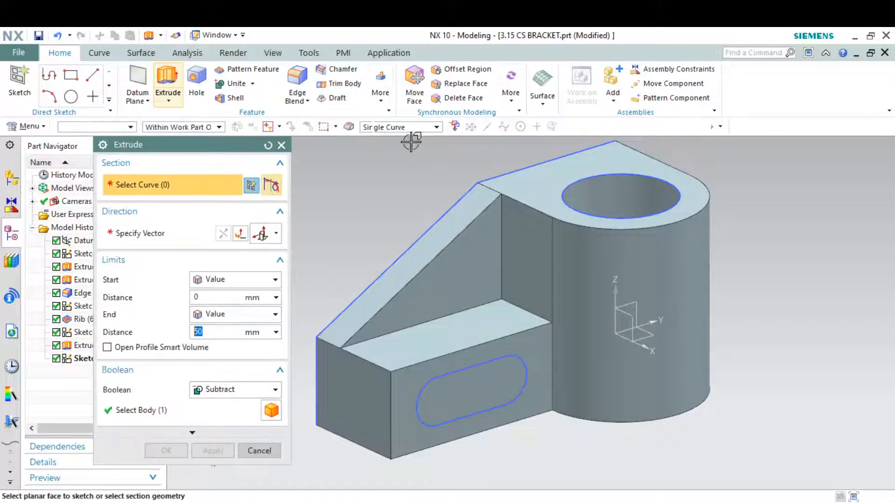
Step: Extrude the slot outline as connected curves in the reversed direction with end limit Through All, subtracting it from the low block
click(438, 125)
click(436, 149)
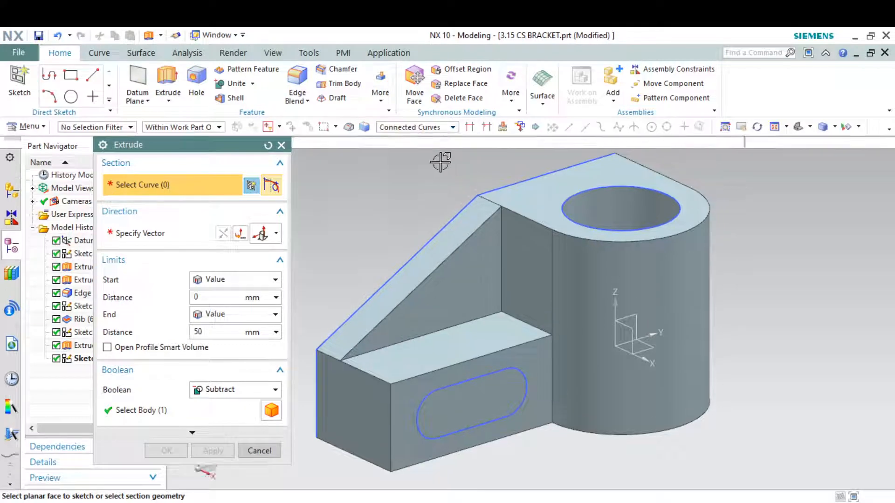
click(480, 370)
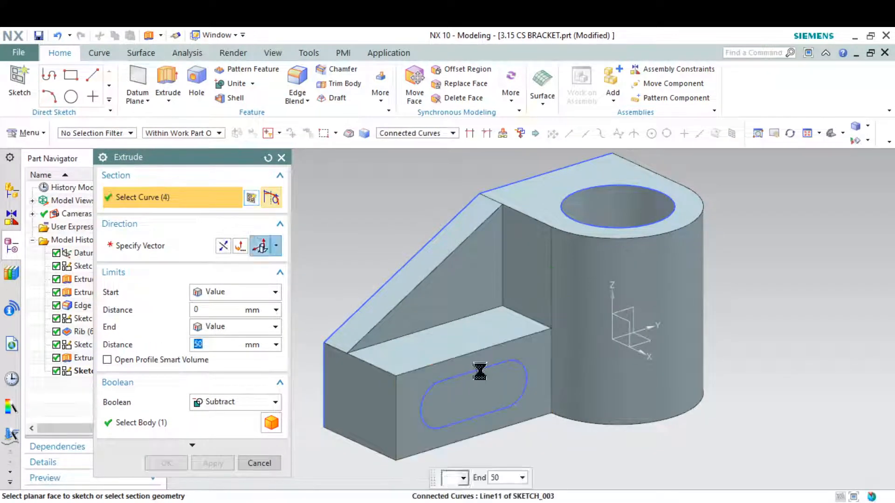
click(223, 246)
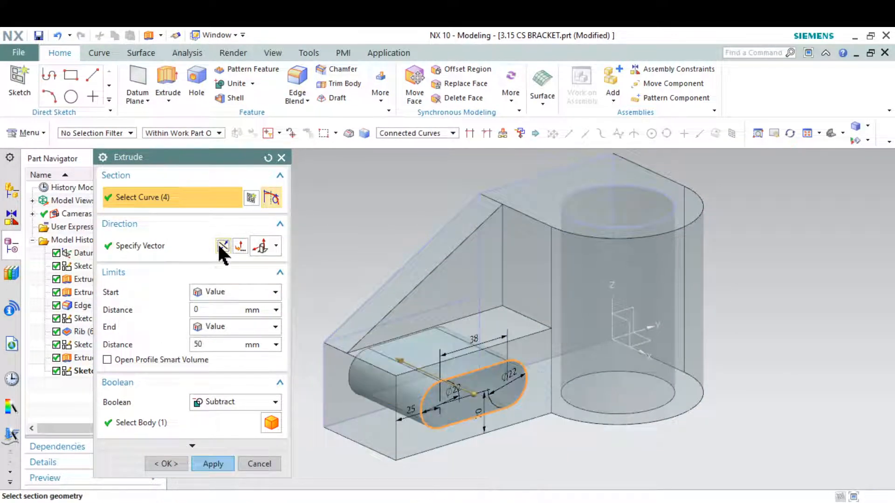
click(268, 326)
click(270, 408)
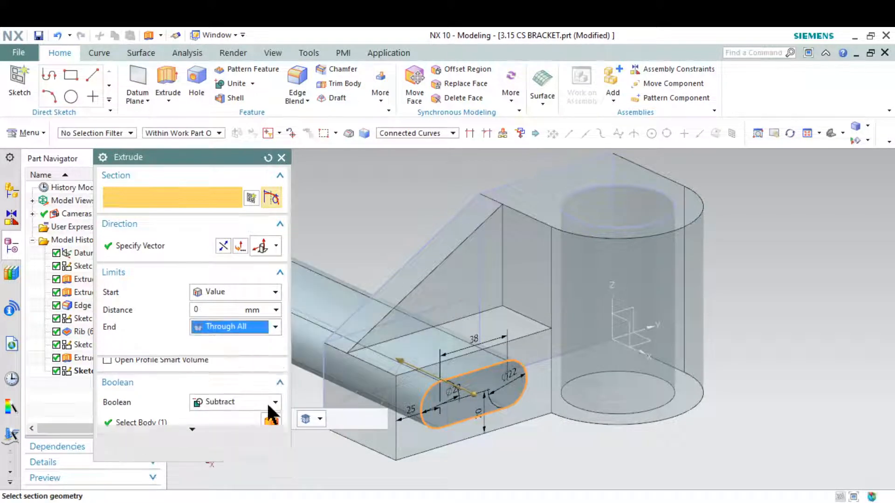
click(215, 448)
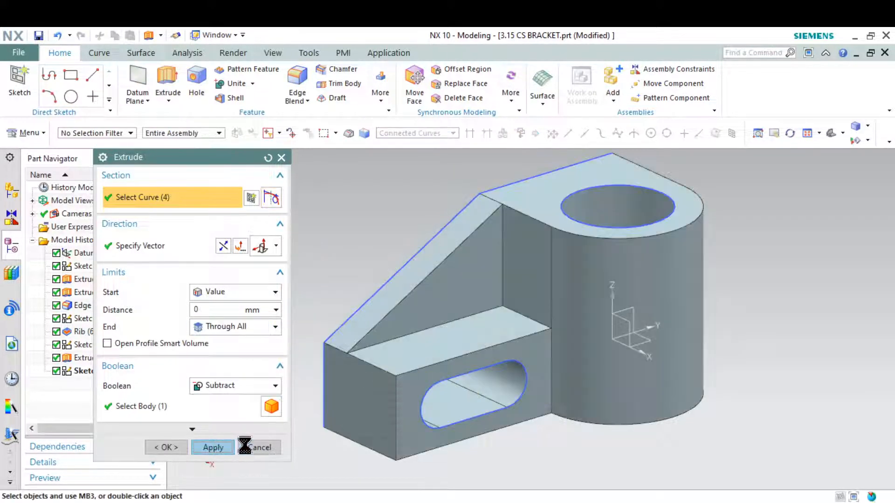
click(267, 445)
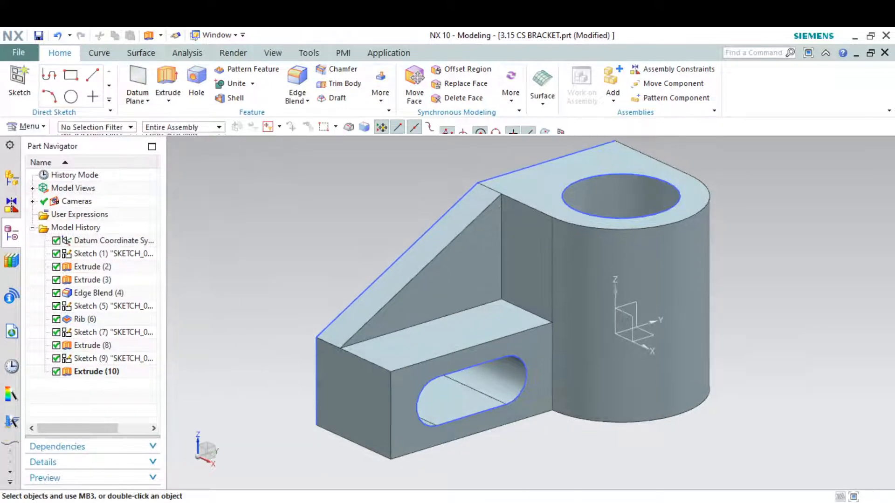
Step: Check the tapped hole's callout in the reference drawing and circle its thread size
key(alt+Tab)
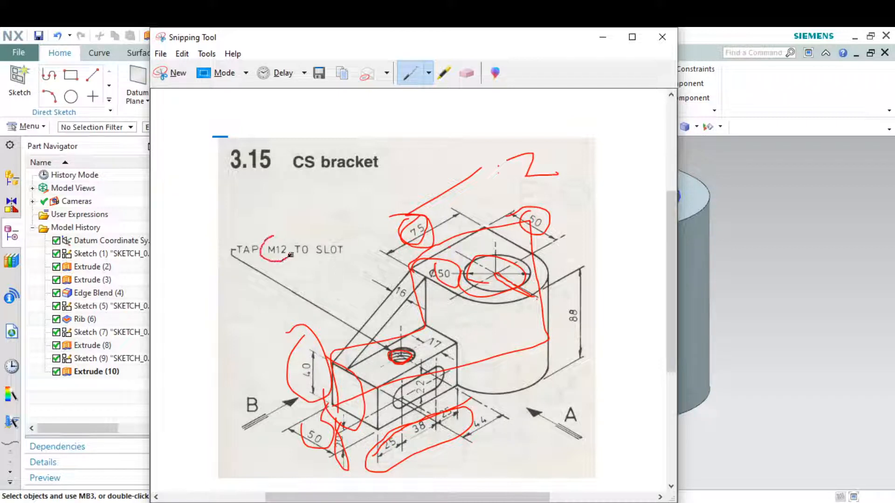
drag(291, 254, 264, 237)
click(602, 37)
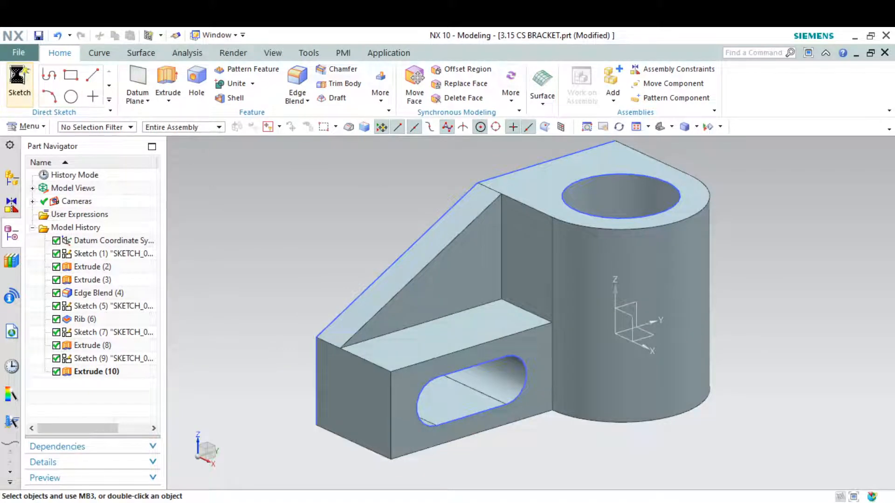
Step: Start a sketch on the low block's top face and place a point about 37 mm from its free end and 18 mm from its front edge
click(19, 82)
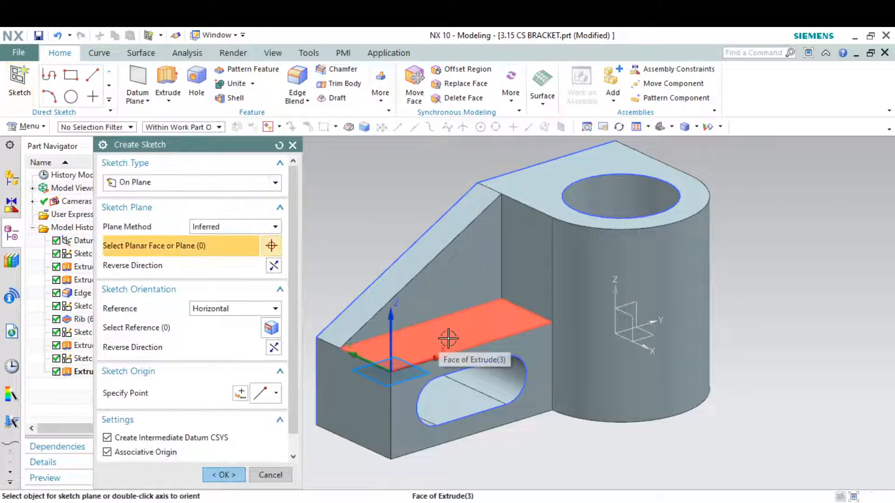
click(448, 339)
click(219, 473)
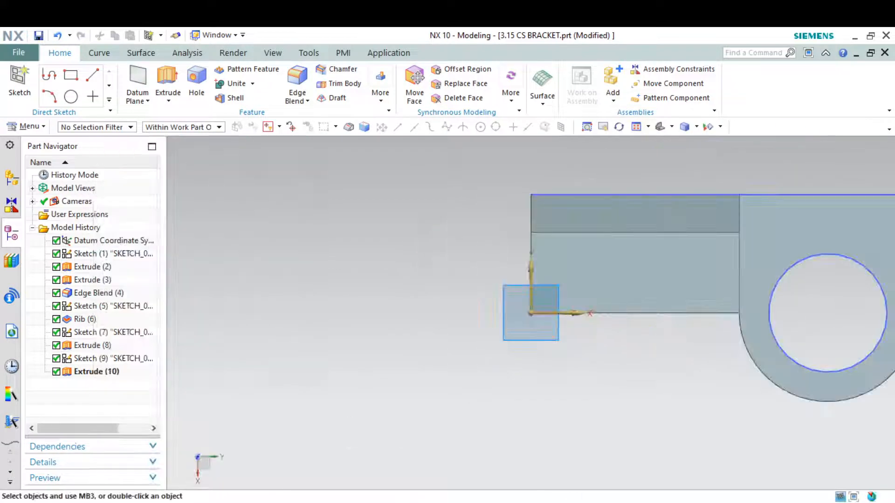
key(alt+Tab)
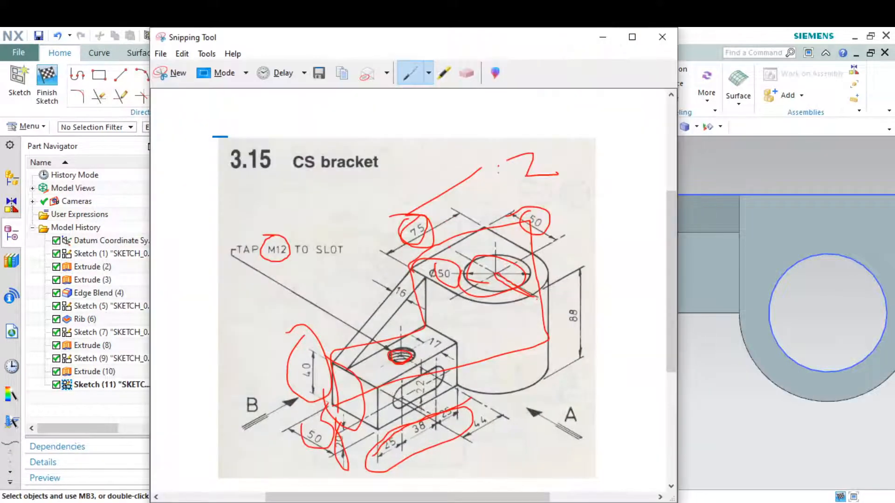
key(alt+Tab)
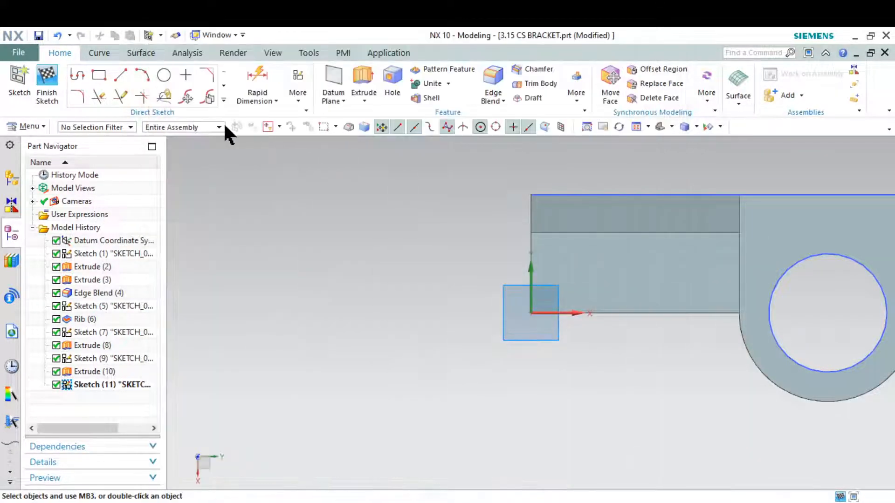
click(186, 75)
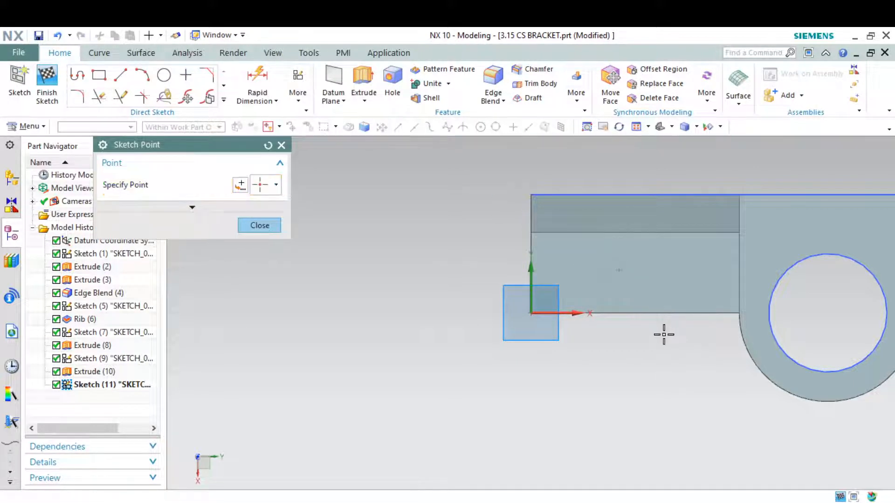
click(281, 145)
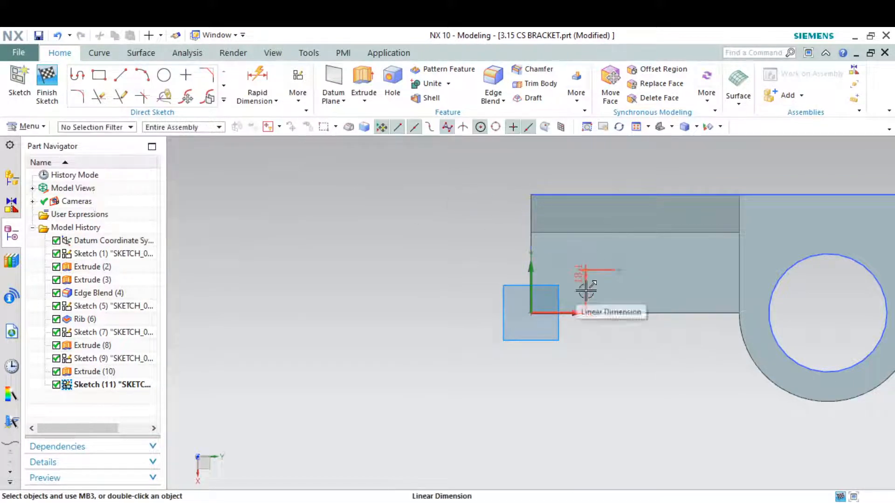
Step: Check the reference drawing and set the point's distance from the low block's front edge to 17 mm
key(alt+Tab)
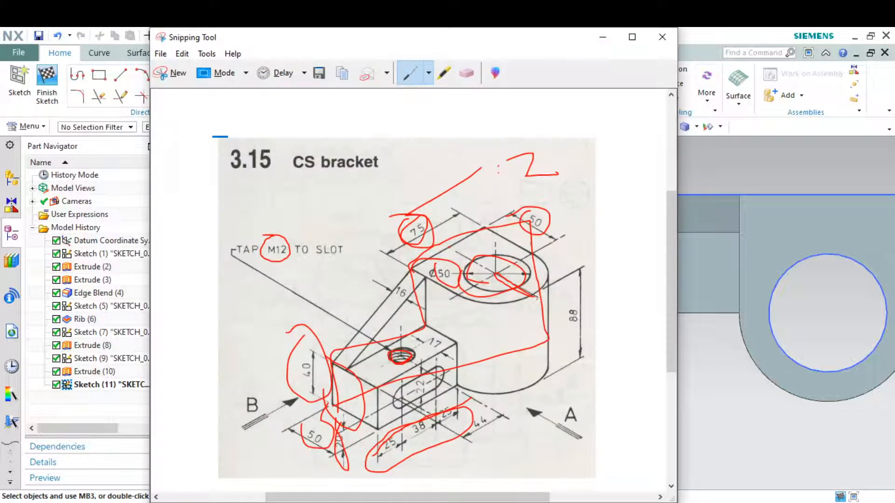
click(602, 38)
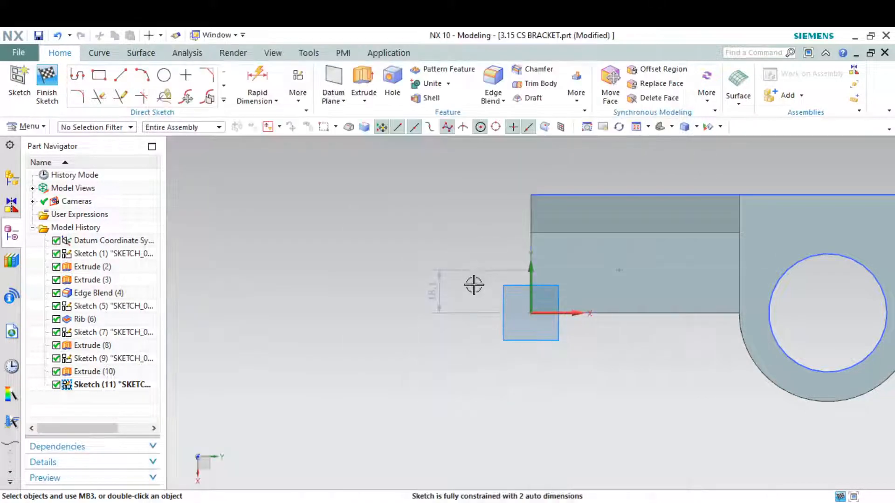
double_click(434, 287)
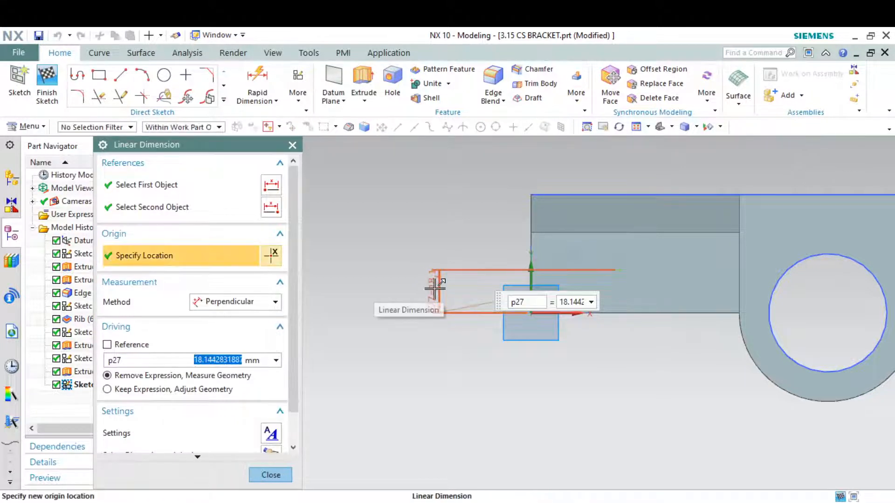
text(17)
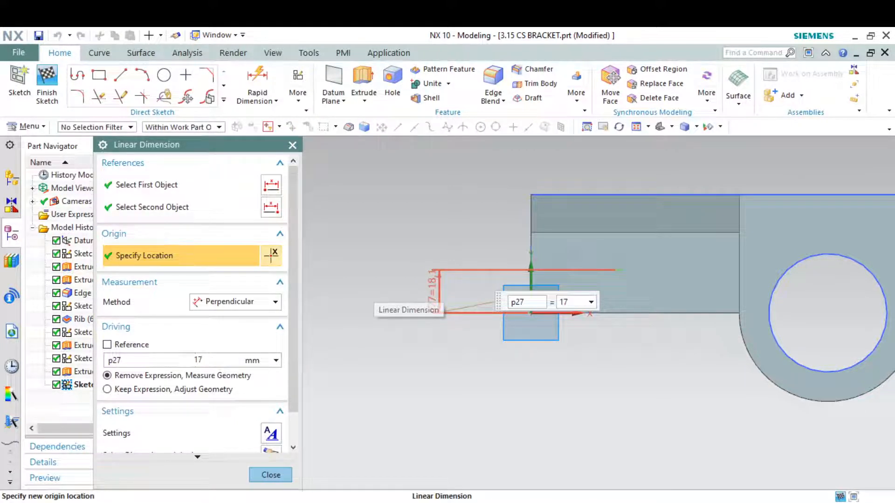
key(Return)
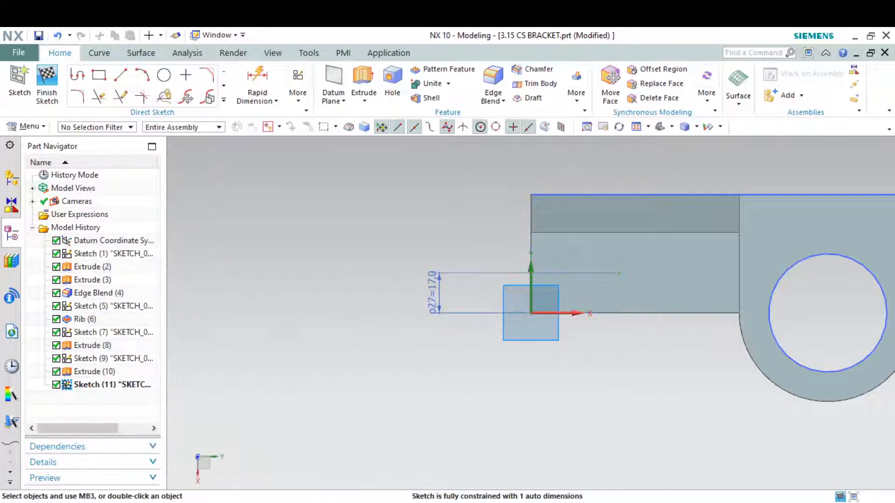
Step: Trace and circle the tapped hole's lengthwise position dimension in the reference drawing
key(alt+Tab)
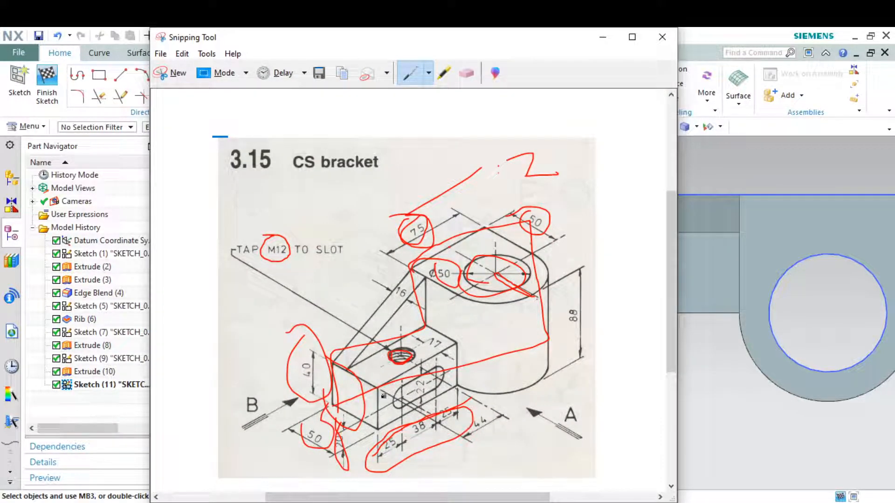
drag(384, 396, 382, 391)
drag(415, 359, 493, 426)
mouse_move(469, 416)
mouse_down()
mouse_move(459, 421)
mouse_move(471, 419)
mouse_up()
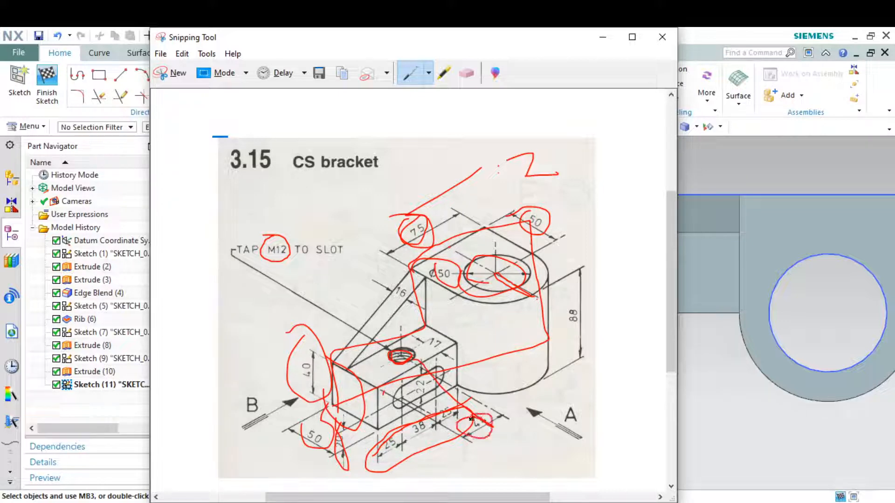
key(alt+Tab)
Step: Set the point's distance from the low block's free end to 44 mm, then finish the sketch in an isometric view
click(247, 79)
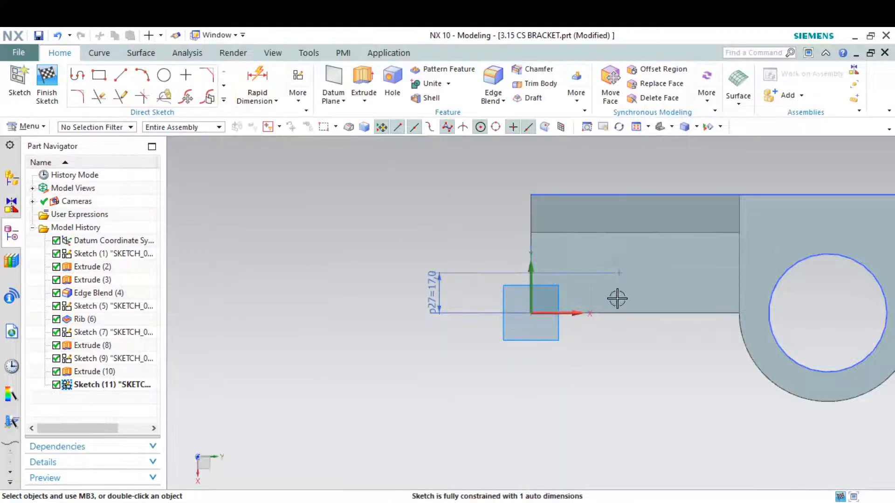
click(579, 353)
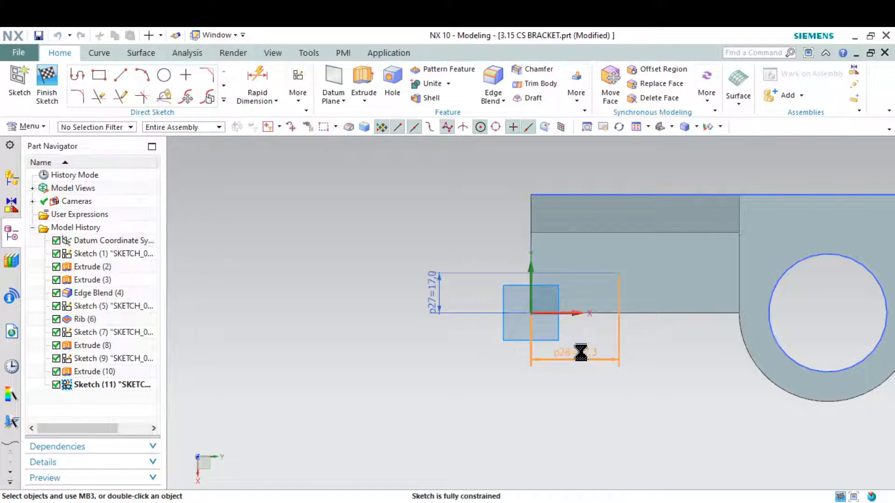
text(44)
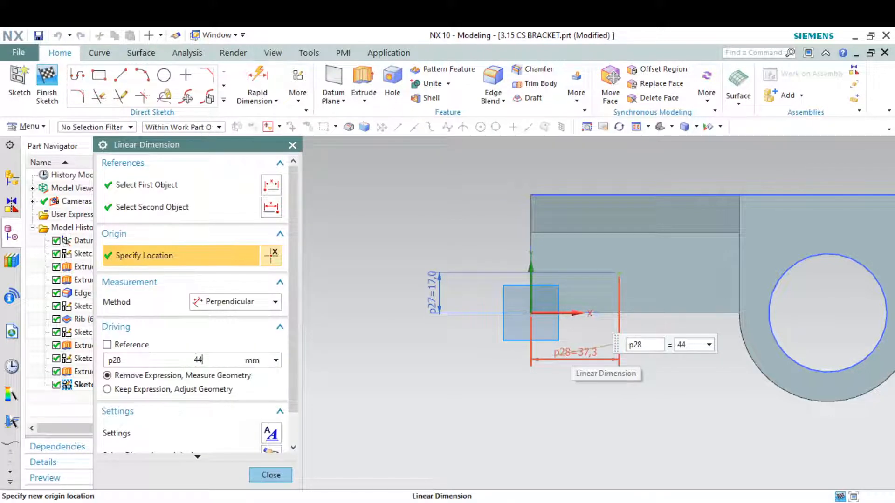
key(Return)
key(Escape)
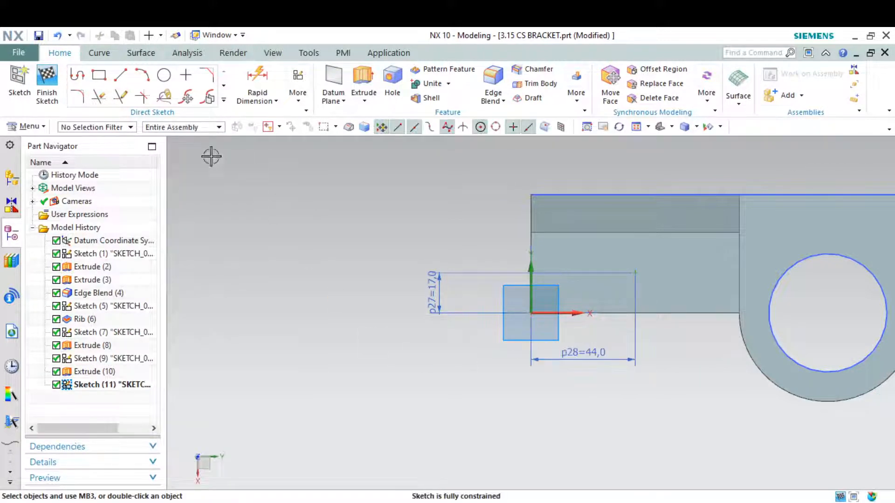
click(46, 86)
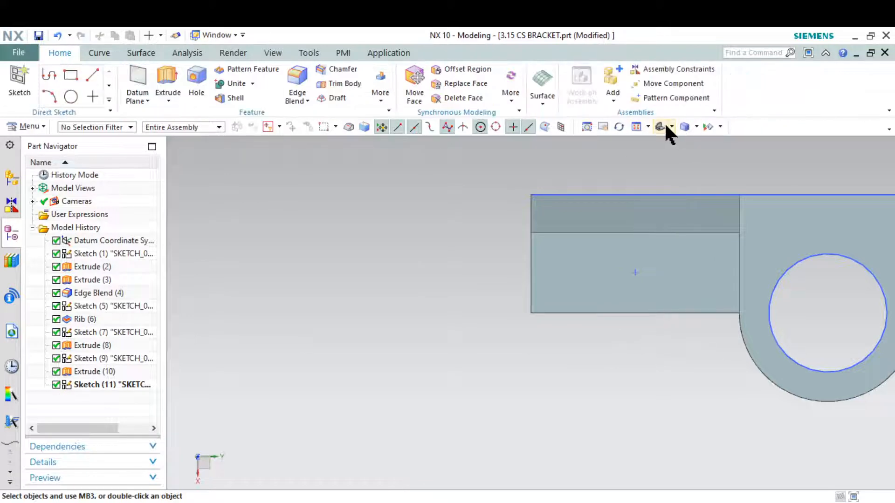
key(Home)
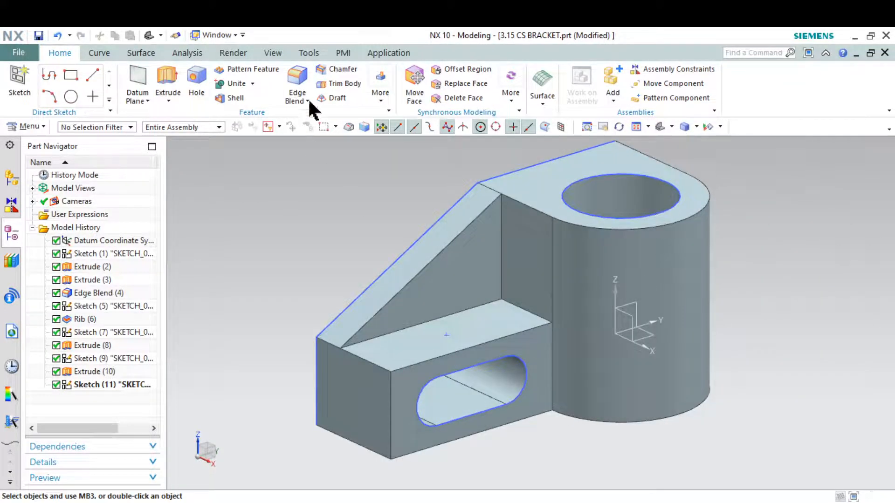
Step: Start a threaded hole at the sketched point on the low block's top face, size M12 x 1.5, direction Normal to Face
click(197, 84)
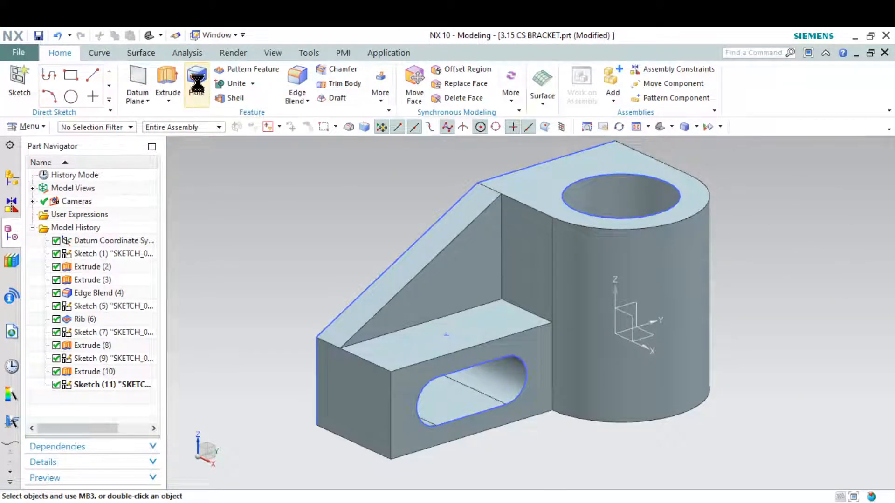
click(709, 501)
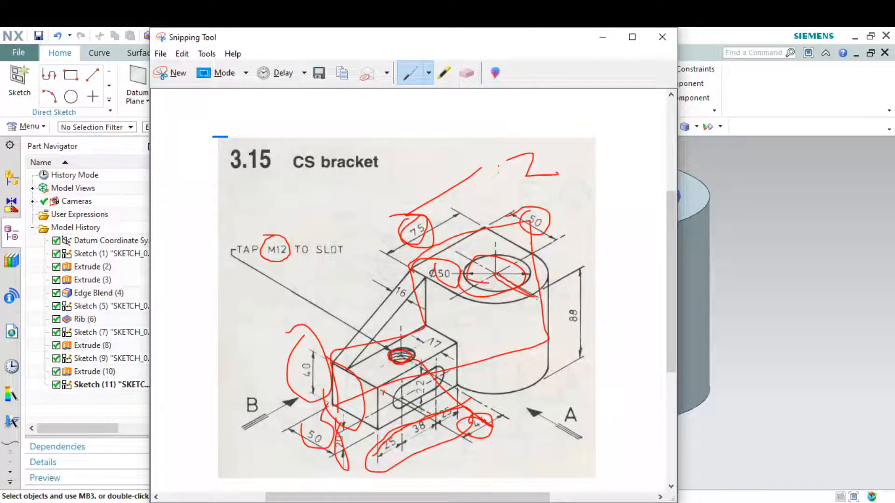
click(709, 502)
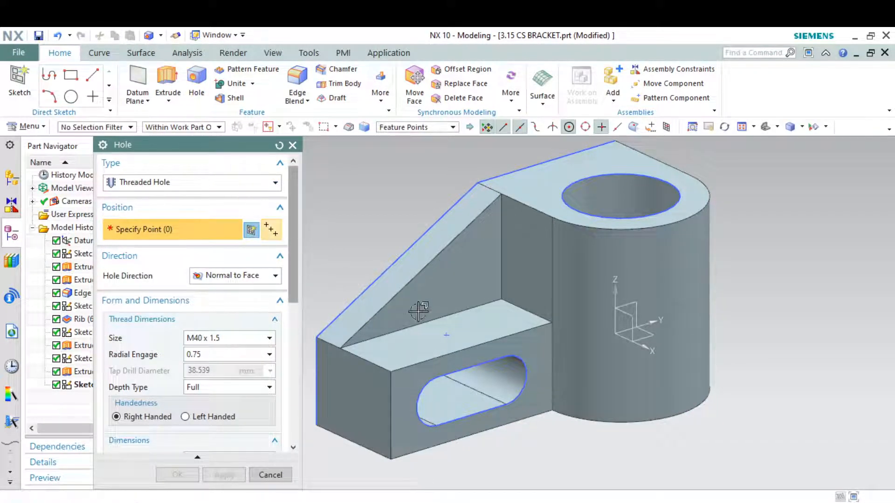
click(446, 335)
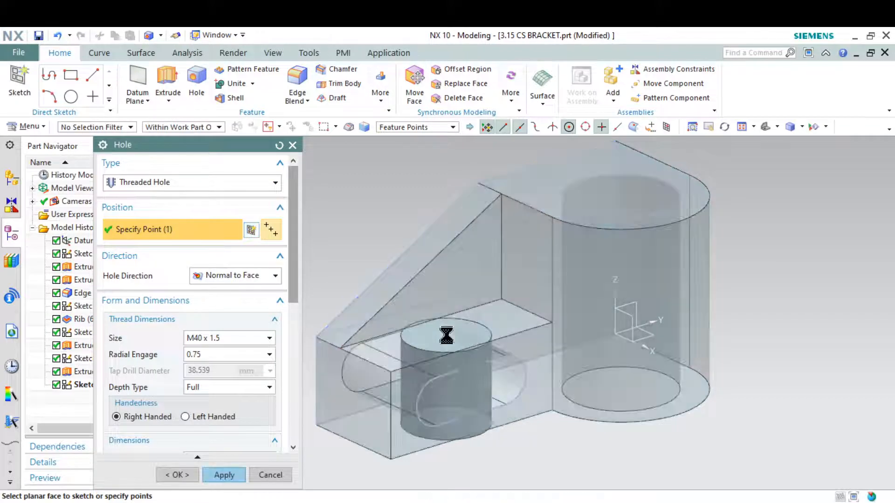
click(256, 337)
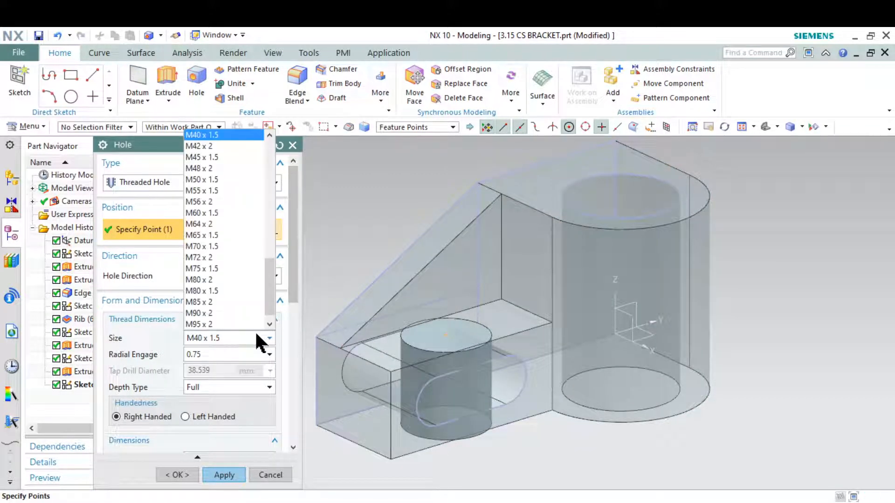
scroll(211, 170, up, 4)
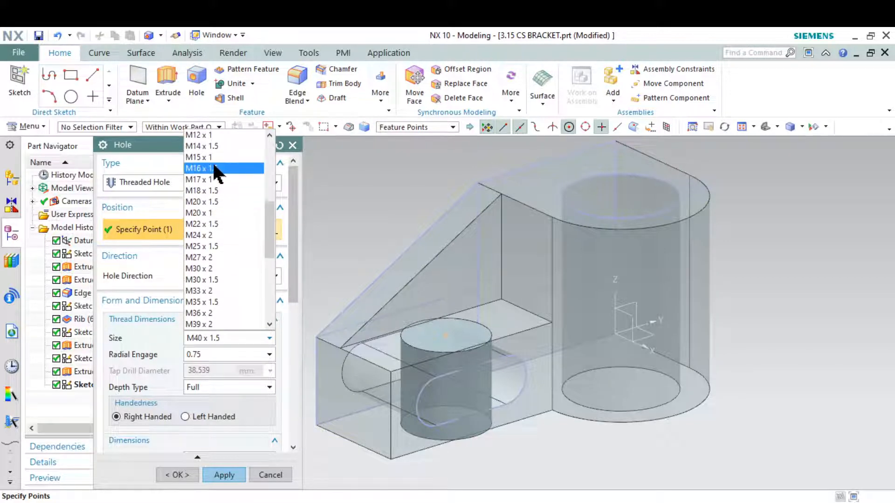
scroll(212, 162, up, 2)
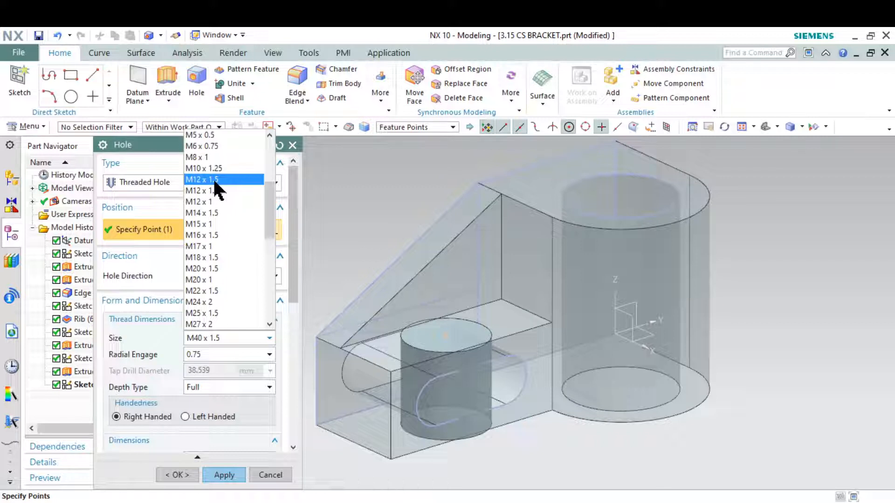
click(215, 181)
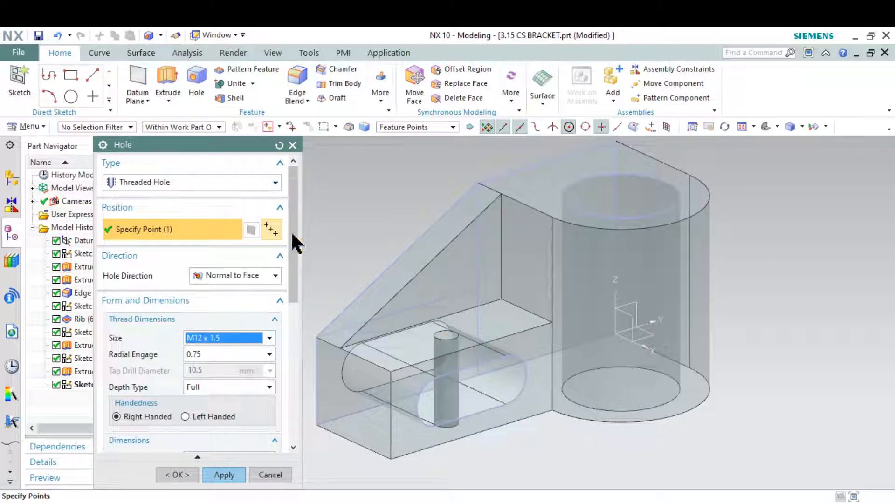
click(262, 275)
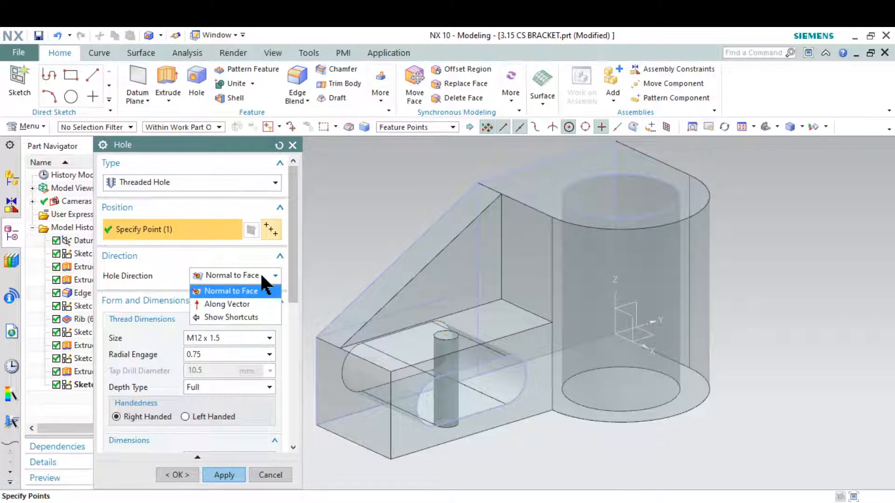
click(262, 275)
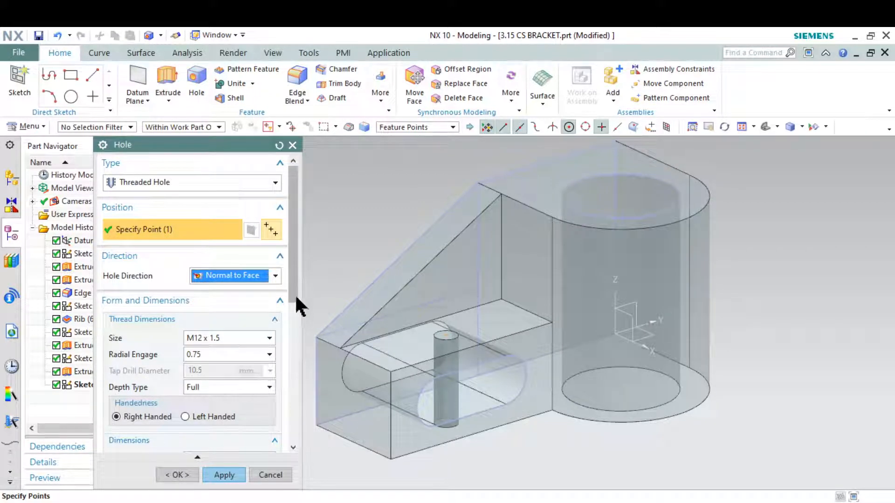
Step: Check the tapped hole's callout in the reference drawing and circle its "TO SLOT" depth note
drag(295, 269, 297, 330)
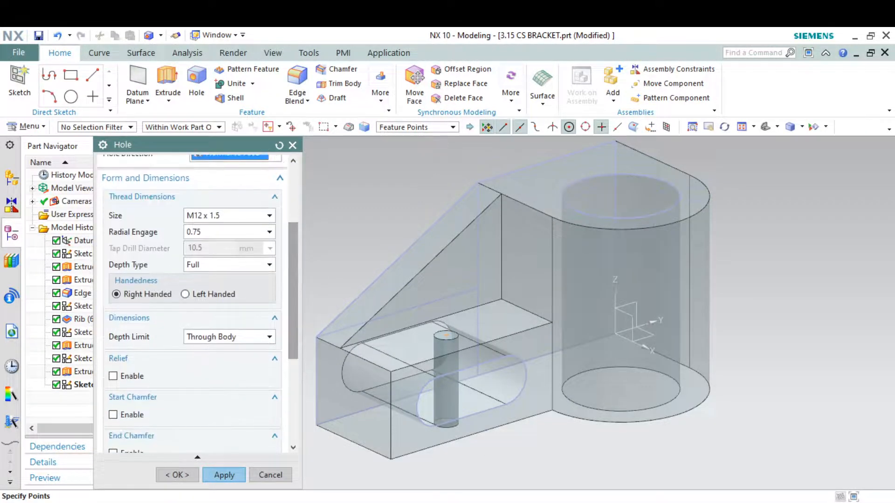
key(alt+Tab)
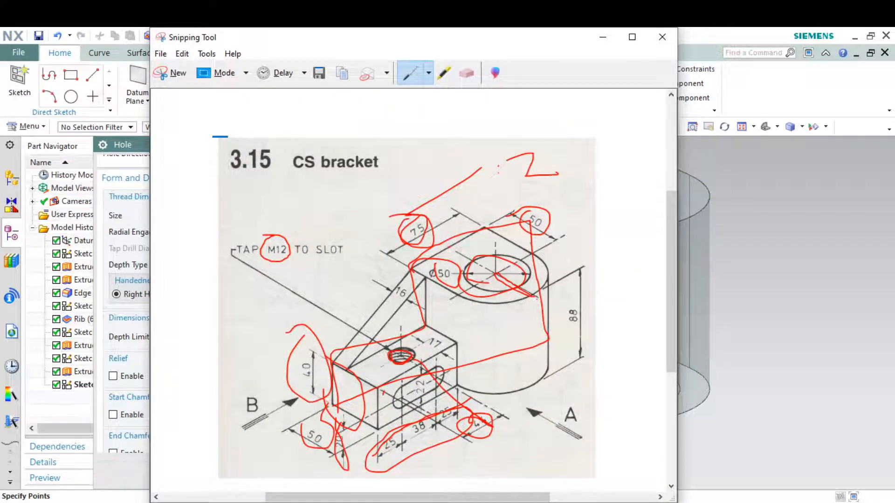
key(alt+Tab)
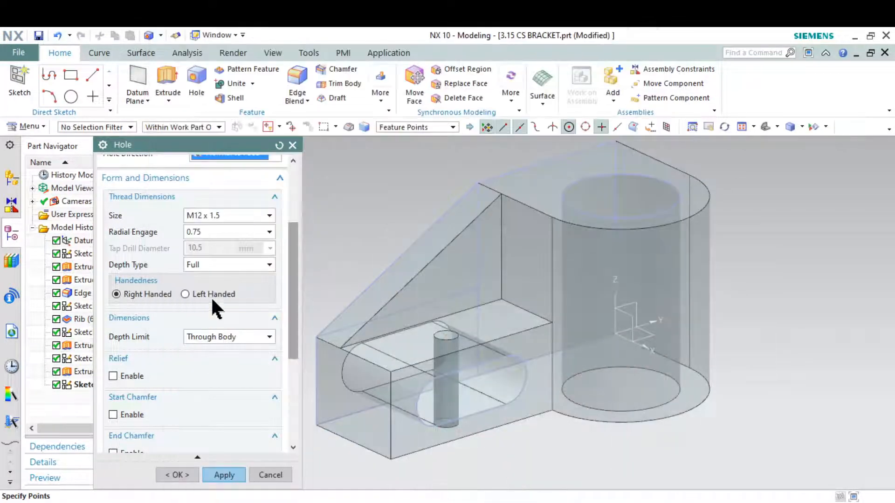
key(alt+Tab)
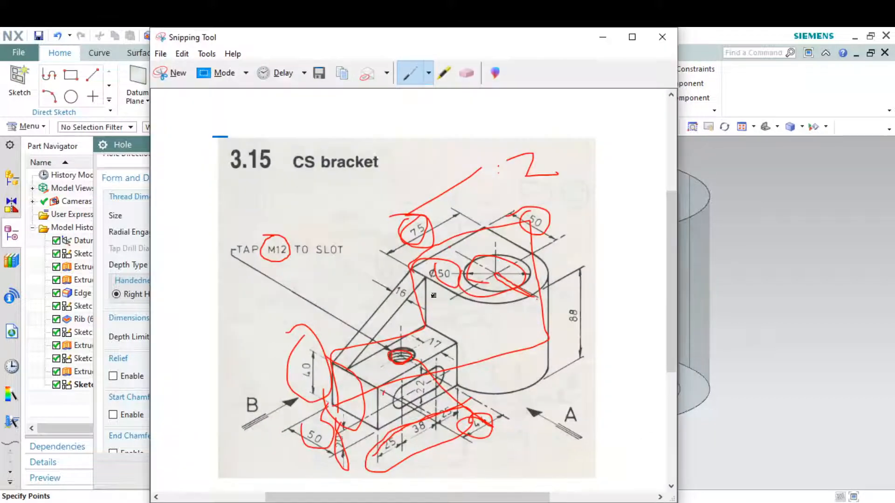
mouse_move(306, 236)
mouse_down()
mouse_move(293, 255)
mouse_move(344, 251)
mouse_move(295, 245)
mouse_up()
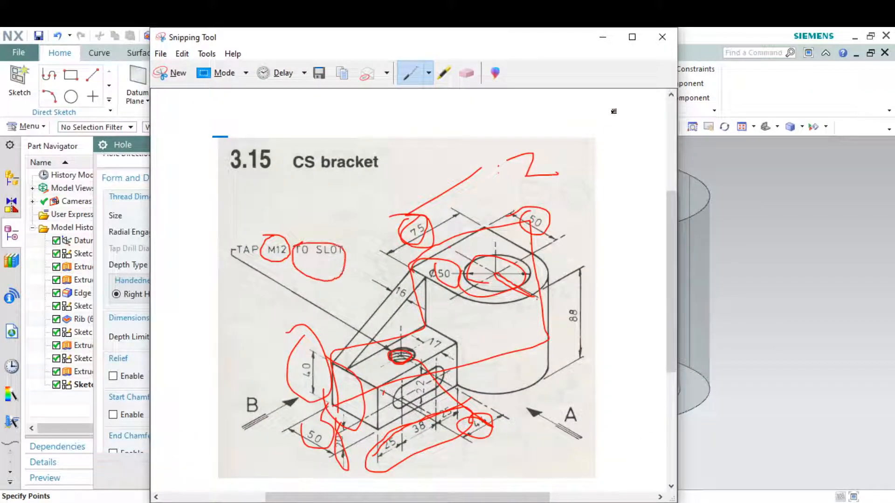
click(602, 39)
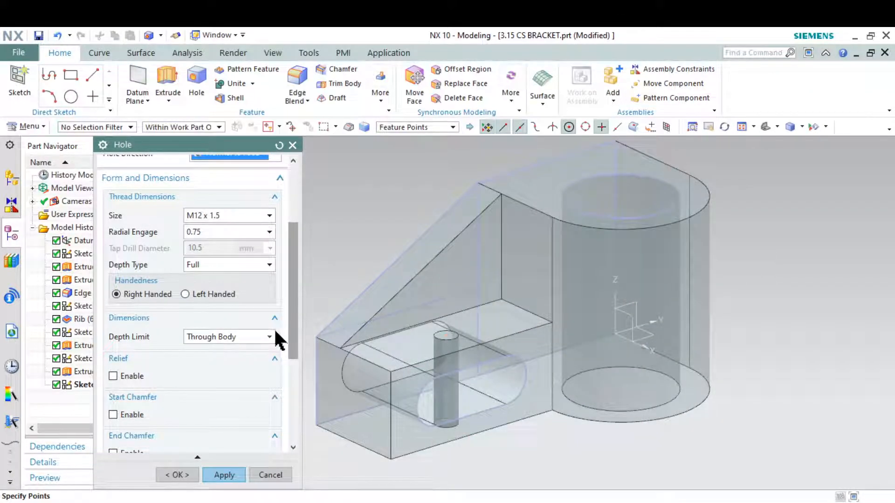
Step: Set the hole's depth limit to Until Selected, ending at the slot's upper inner face, and create the hole
click(271, 336)
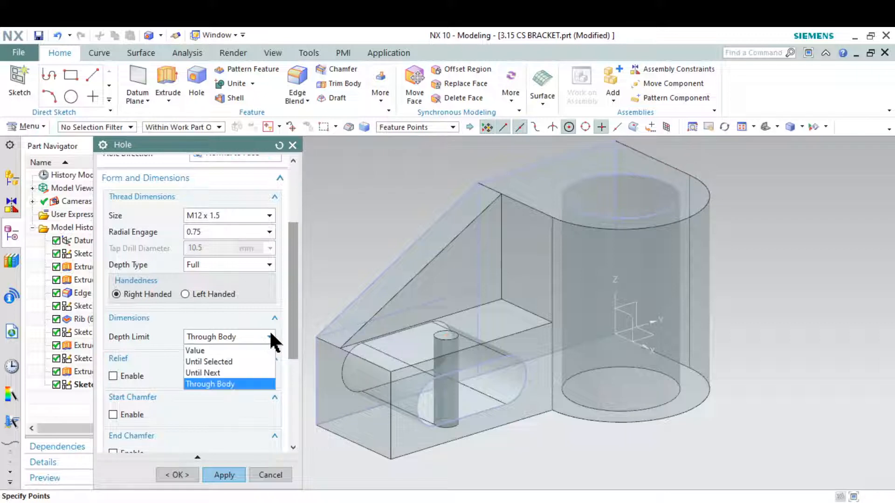
click(251, 362)
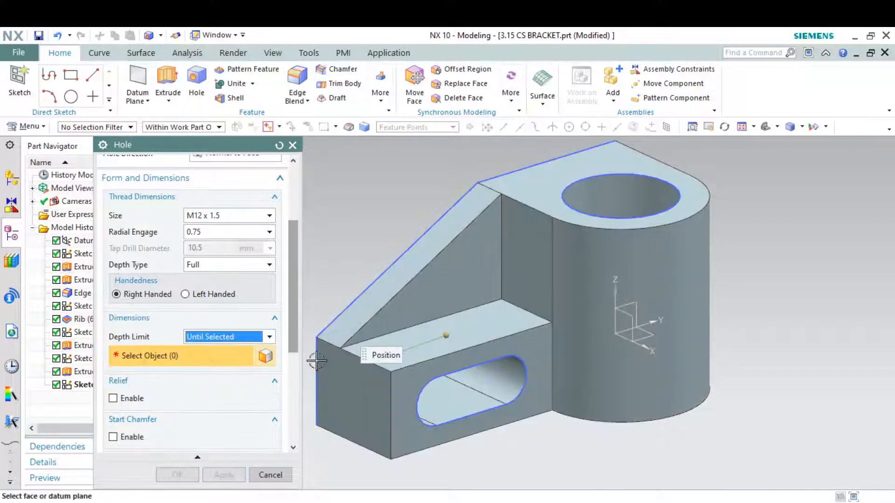
middle_drag(486, 384, 463, 319)
click(461, 327)
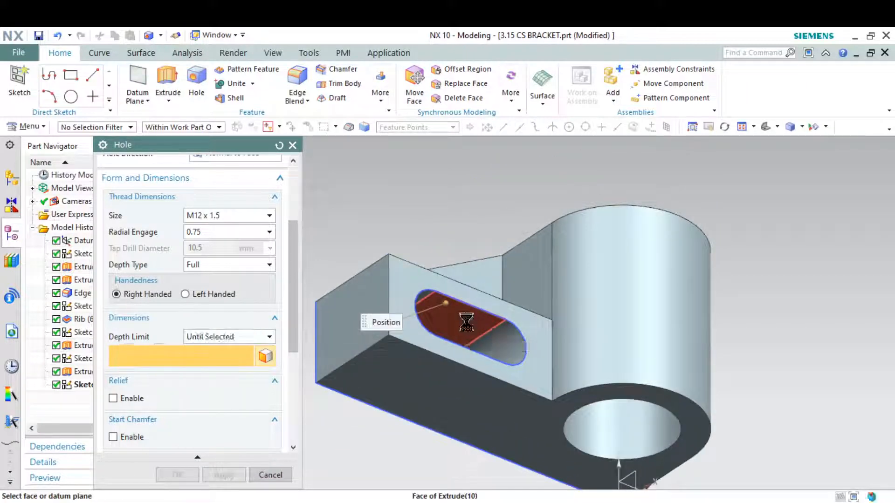
scroll(380, 365, up, 3)
middle_drag(380, 366, 387, 363)
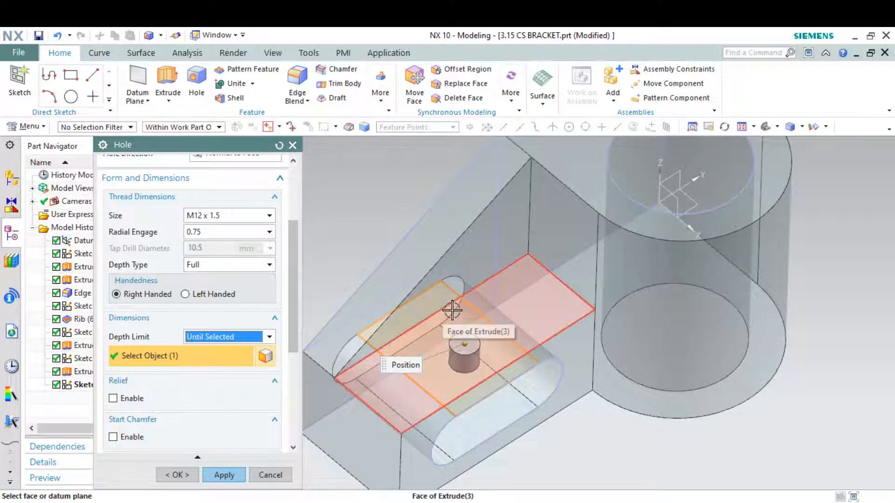
click(234, 473)
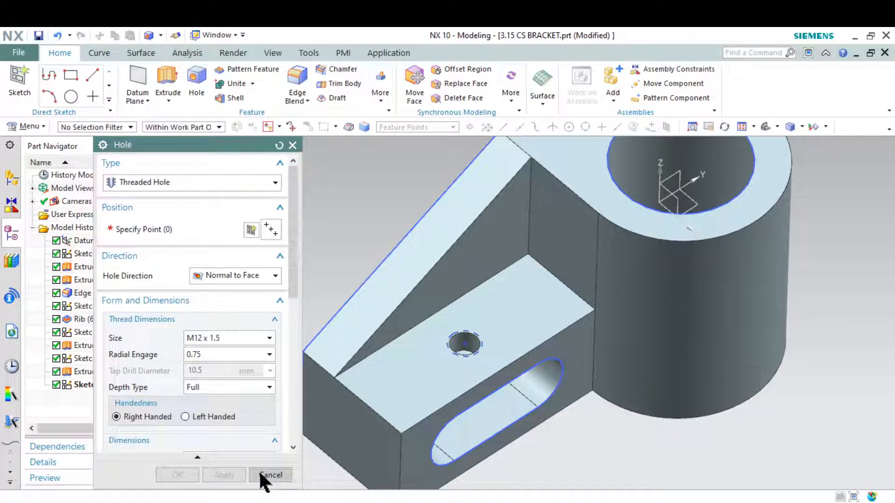
click(259, 471)
Step: Add a detailed left-hand thread to the M12 hole's cylindrical face, 9 mm long with 1.75 mm pitch and 60° angle
click(741, 51)
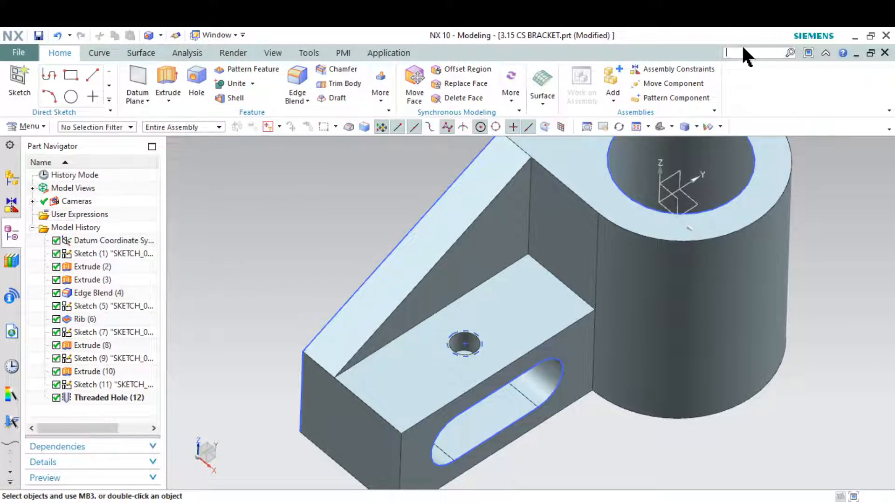
text(THREAD)
key(Return)
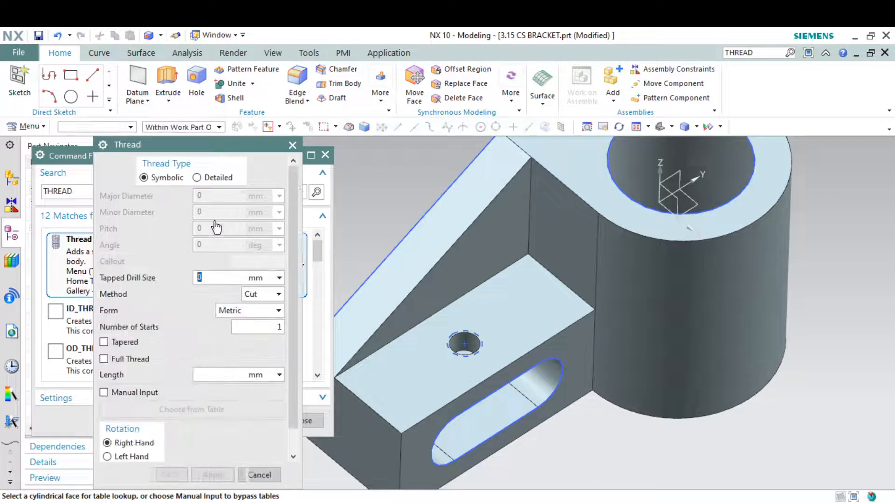
click(326, 155)
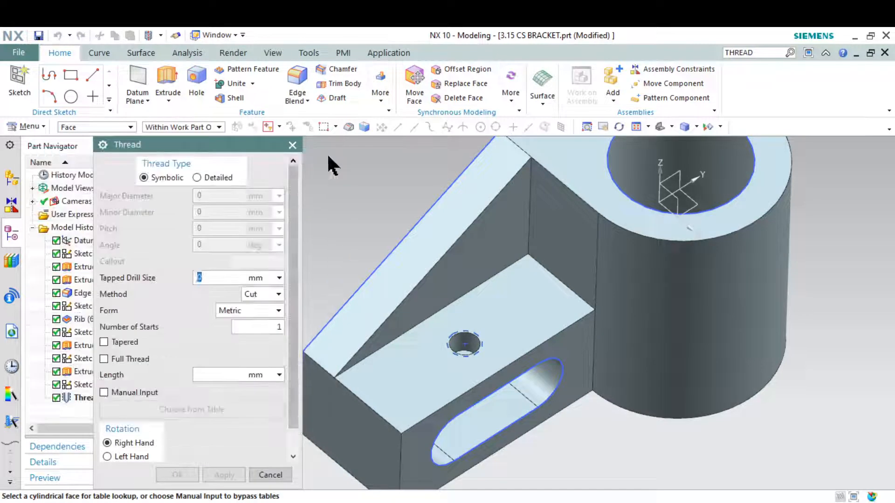
click(464, 343)
click(196, 178)
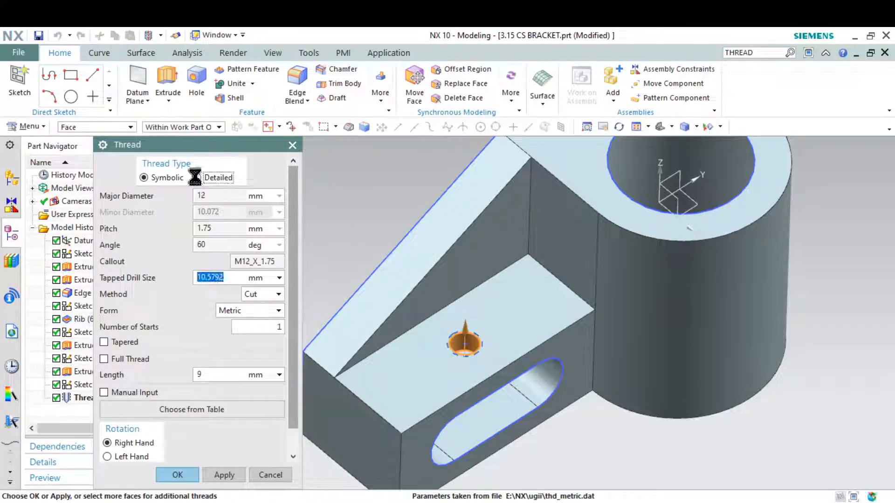
click(401, 285)
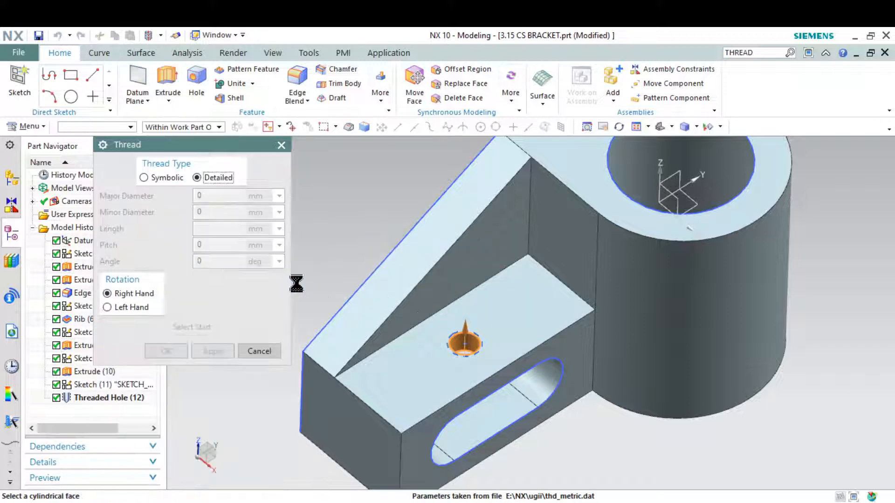
click(130, 308)
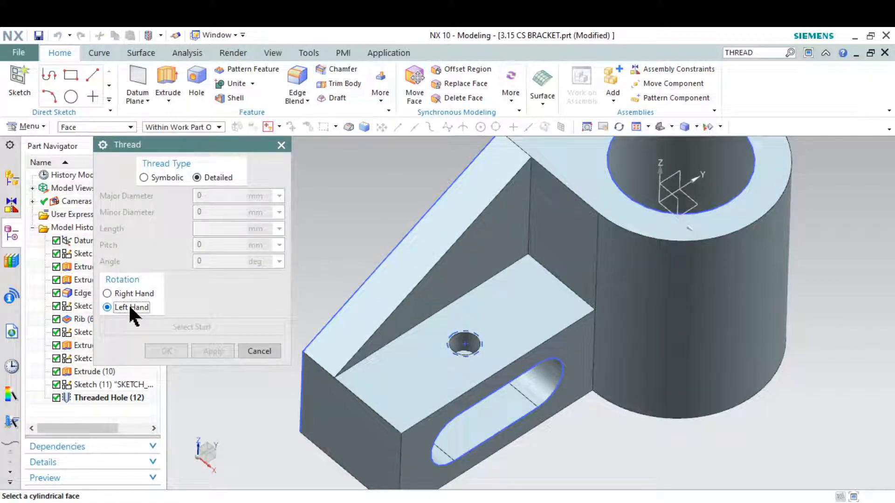
click(464, 343)
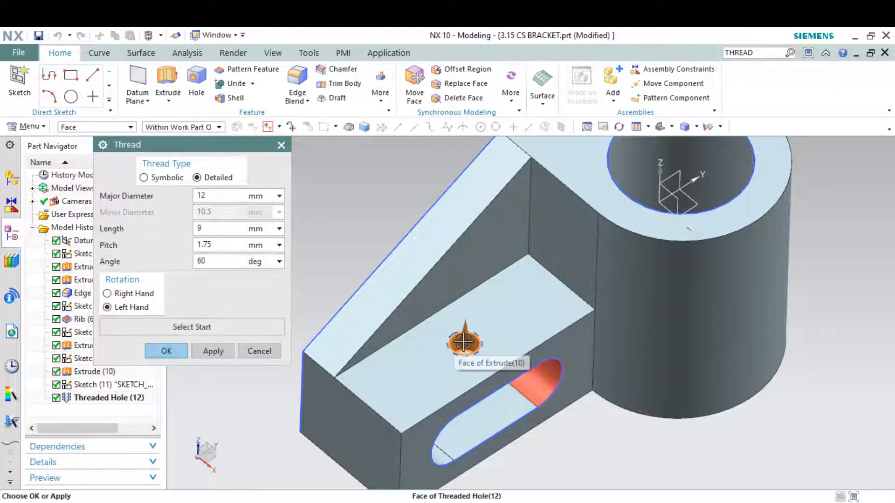
click(210, 352)
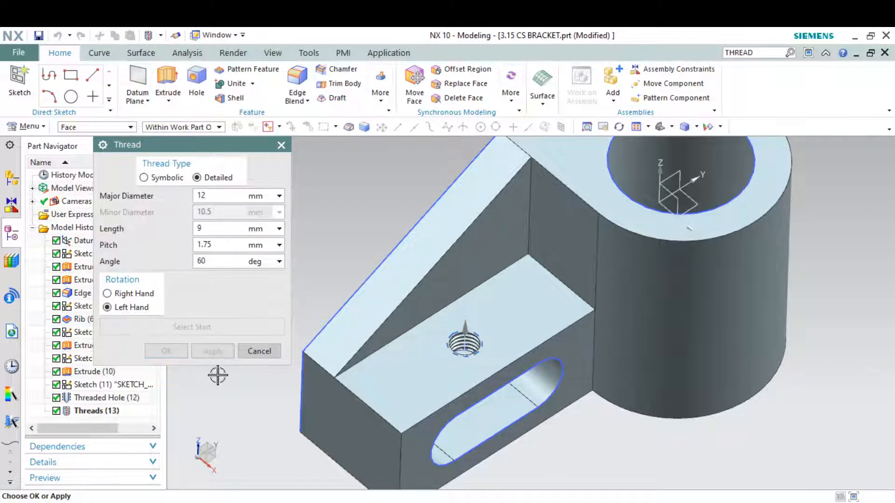
click(259, 351)
Step: Hide all sketches and datums so that only the solid bracket is displayed
scroll(466, 344, up, 5)
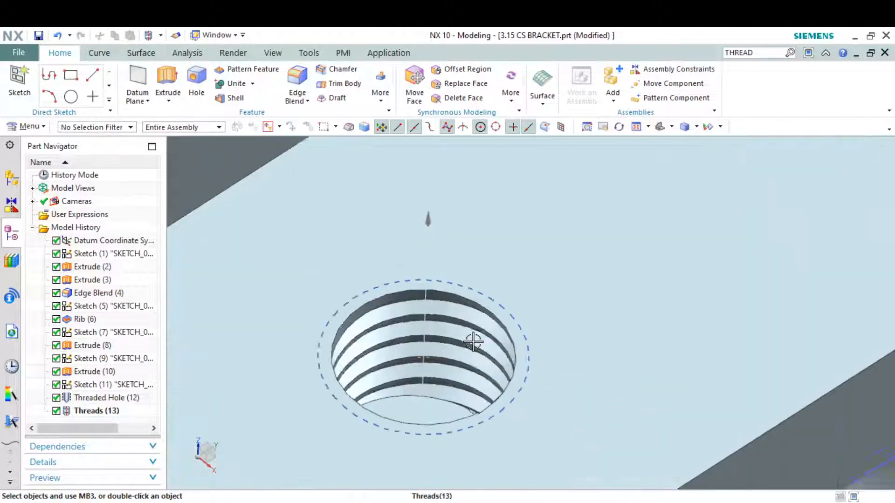
scroll(473, 343, down, 8)
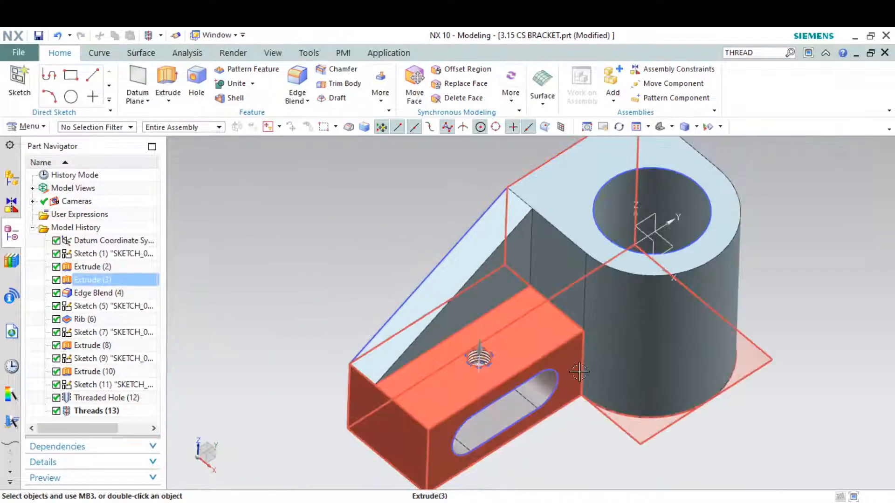
middle_drag(579, 372, 604, 408)
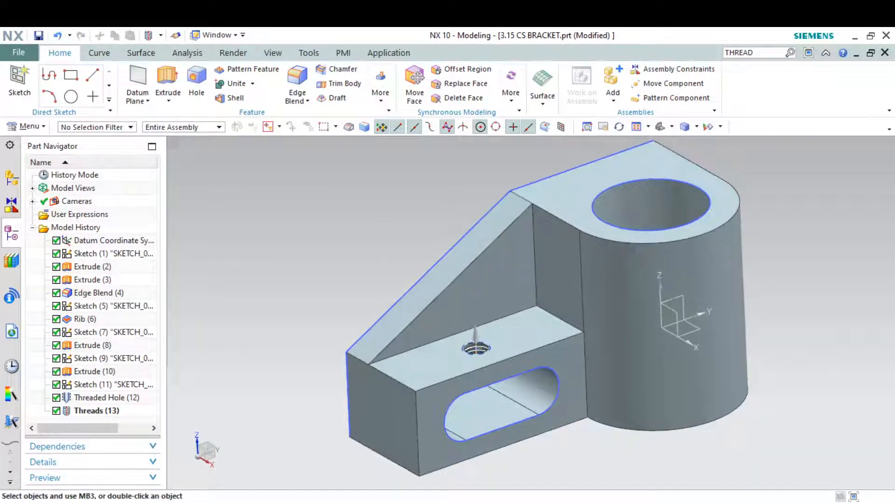
key(alt+Tab)
key(alt+Tab)
click(274, 53)
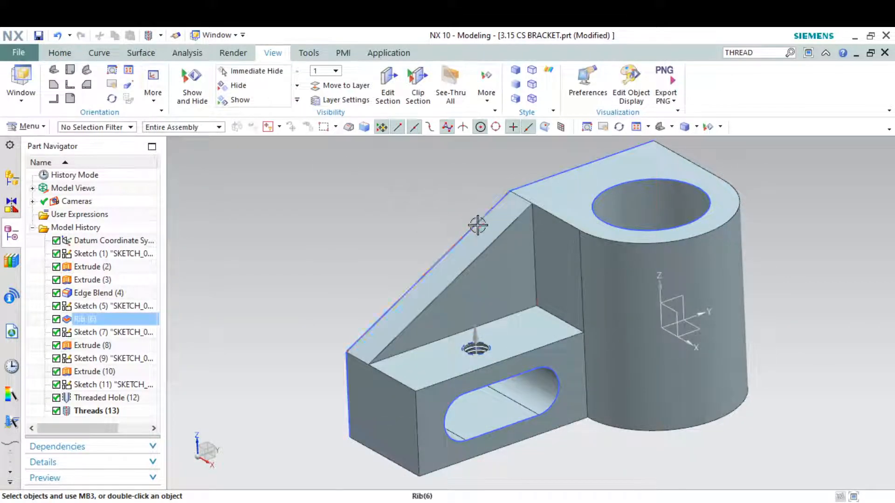
click(202, 78)
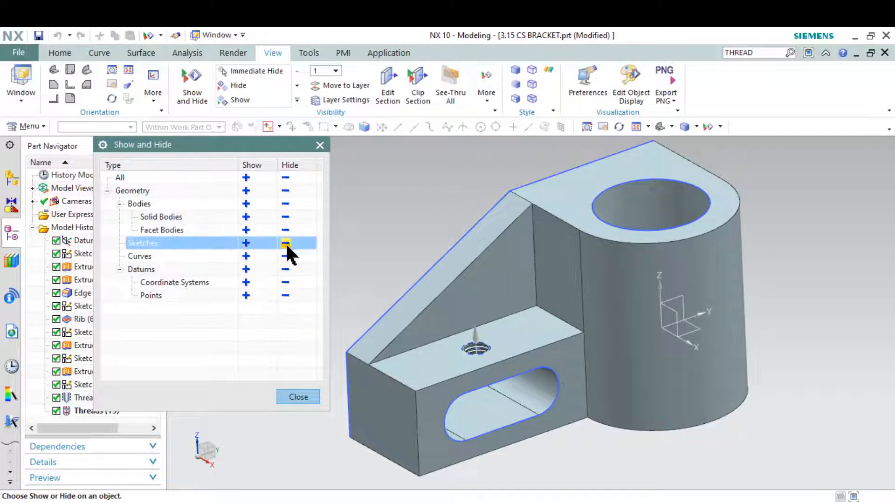
click(286, 241)
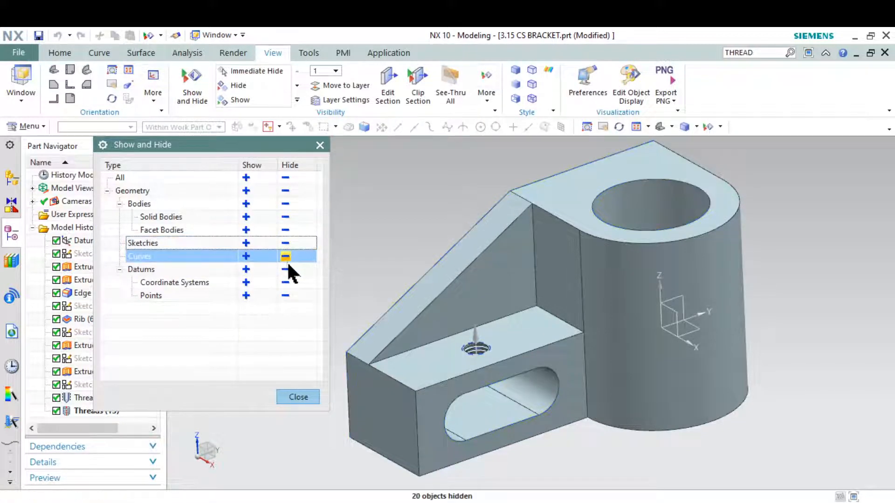
click(286, 269)
click(319, 146)
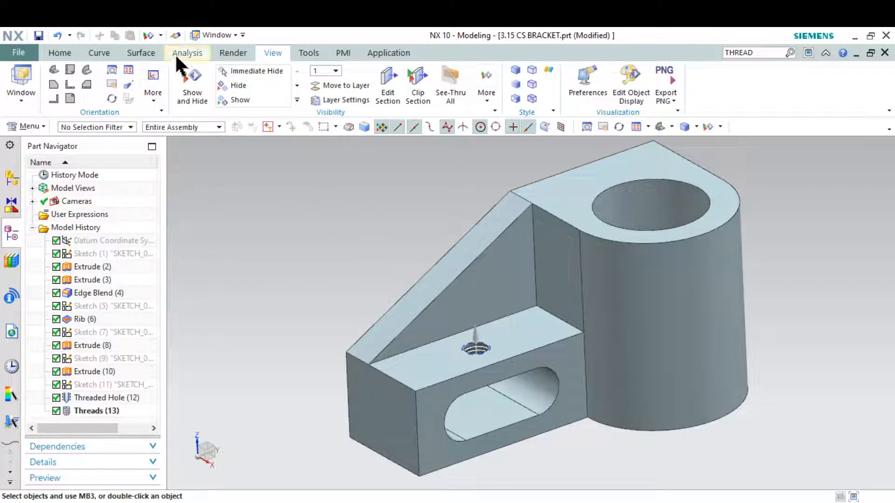
Step: Display the bracket in True Shading with the Chrome global material and save the part file
click(233, 53)
click(24, 80)
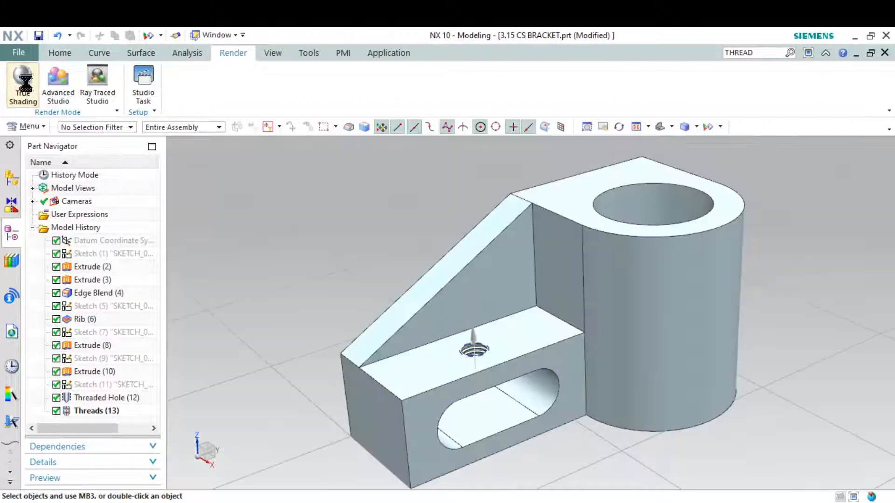
click(183, 100)
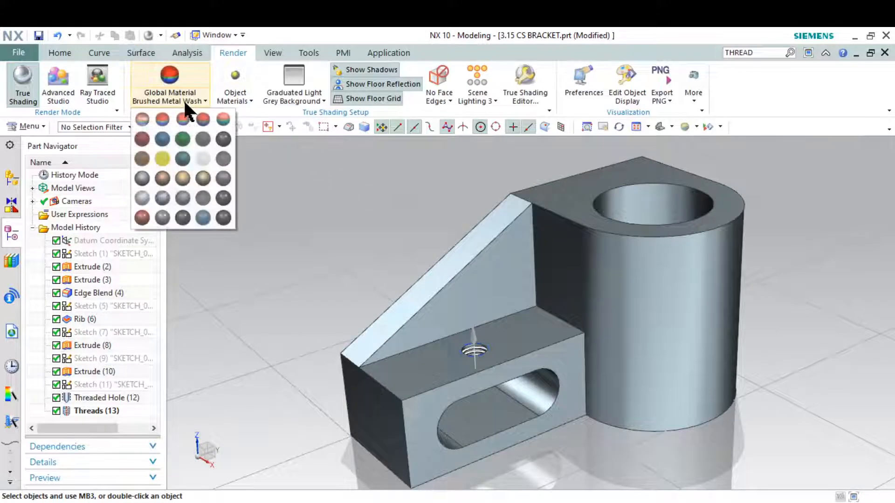
click(142, 179)
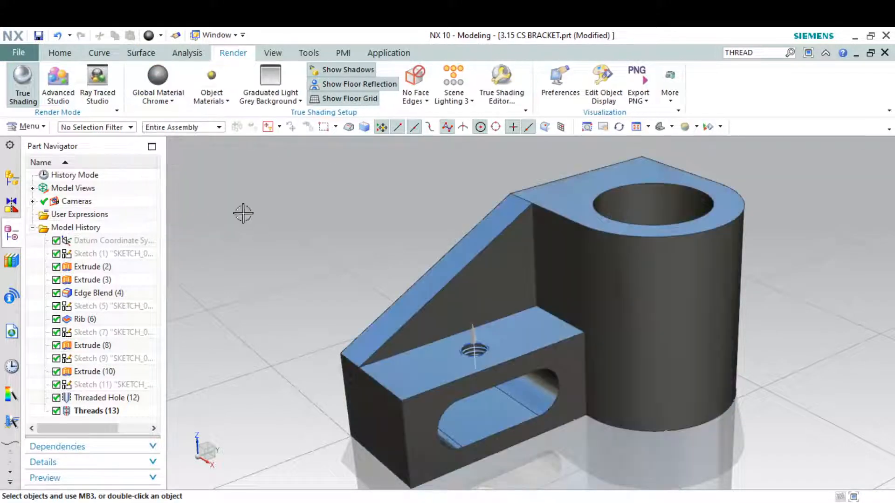
click(663, 127)
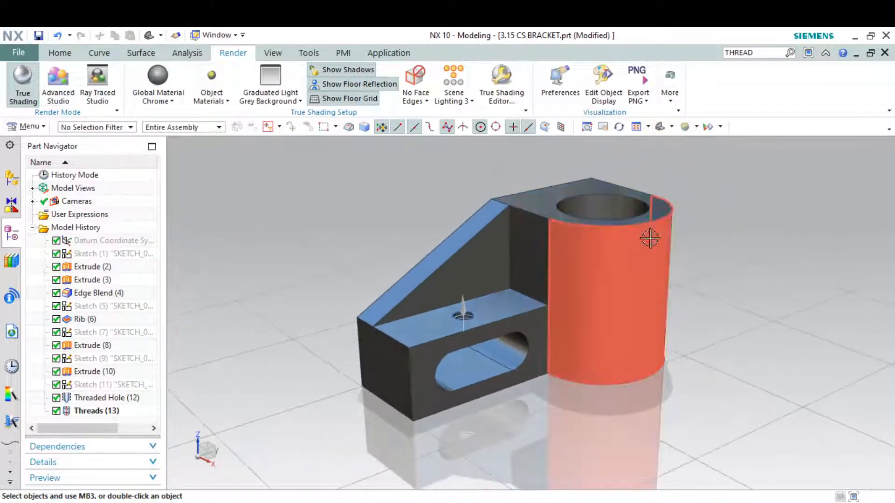
key(ctrl+s)
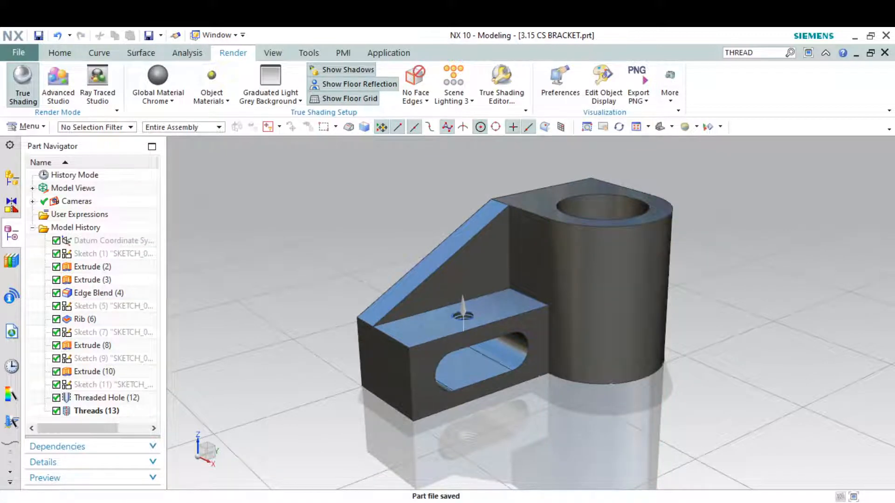